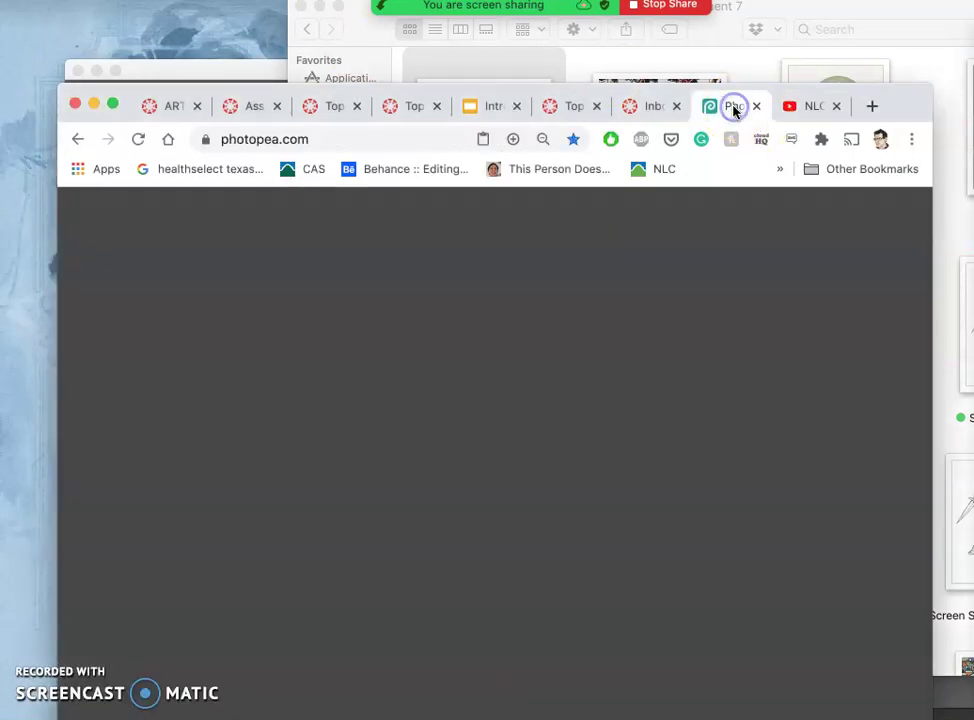
# Step: Move the browser window up and left to show the skull-and-sword illustration in Photopea
pyautogui.moveTo(20, 345)
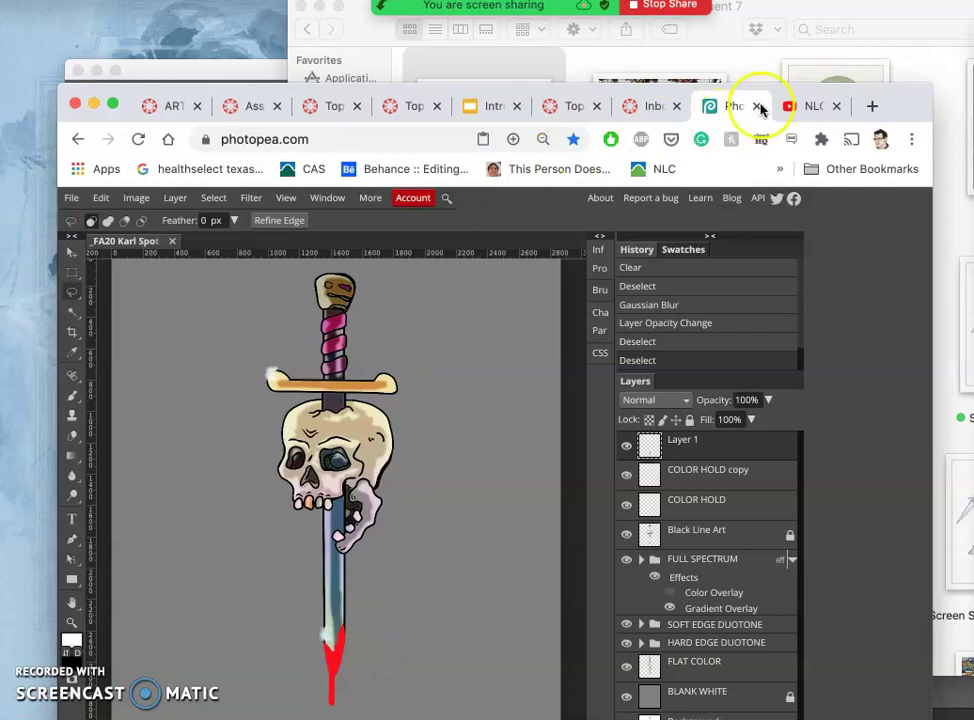
pyautogui.moveTo(893, 104); pyautogui.dragTo(877, 54)
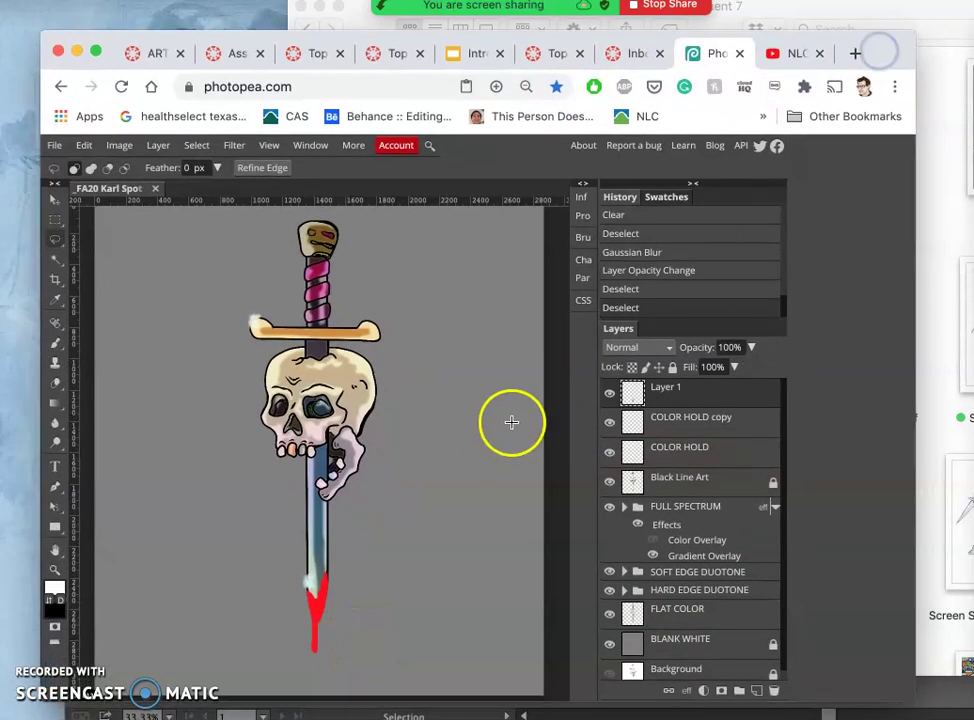
# Step: Open the Filter Gallery on the red drip layer from the Filter menu
pyautogui.click(236, 147)
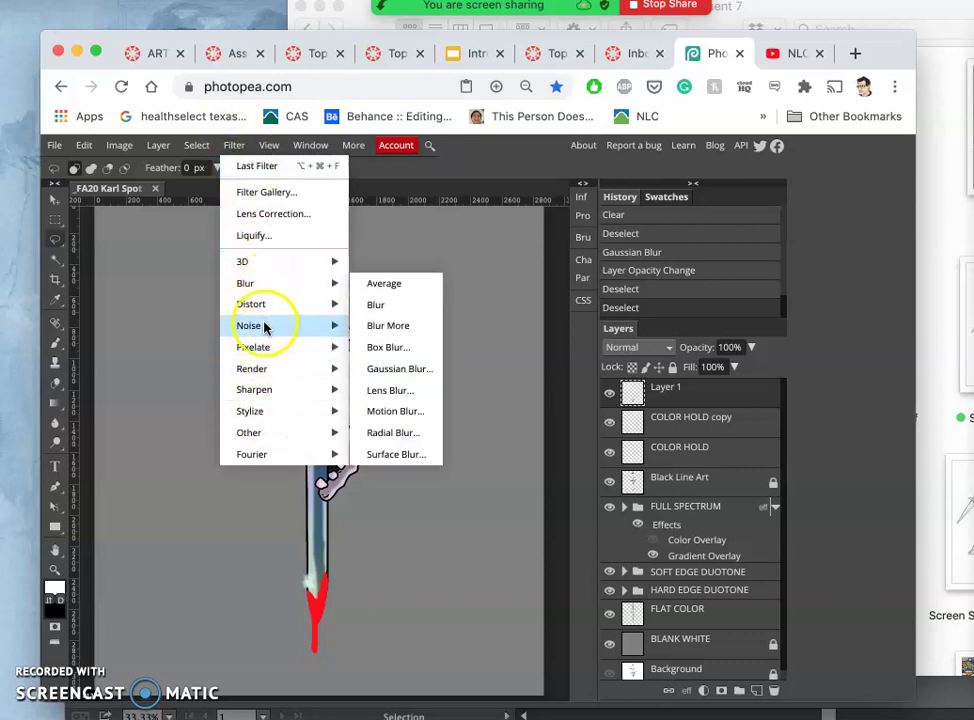
pyautogui.moveTo(265, 323)
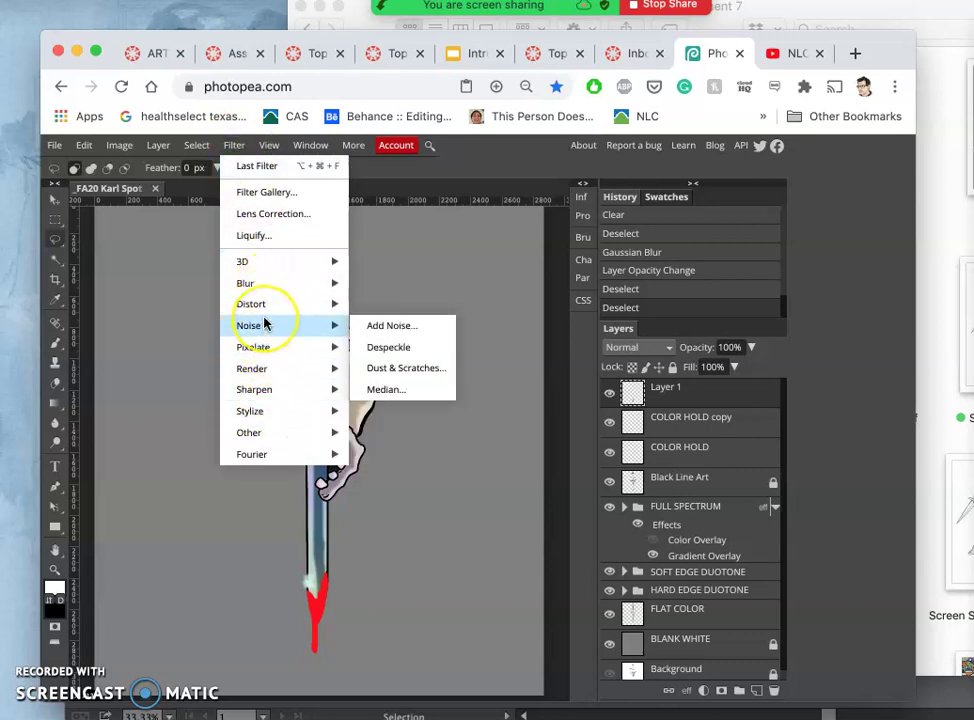
pyautogui.click(268, 196)
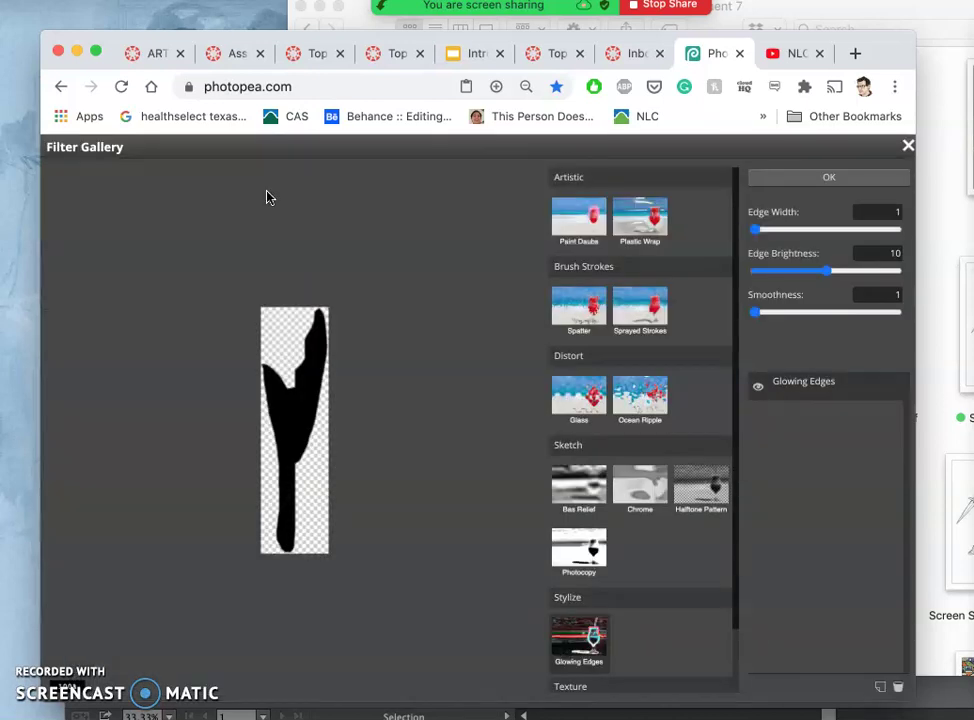
pyautogui.moveTo(300, 218); pyautogui.dragTo(392, 270)
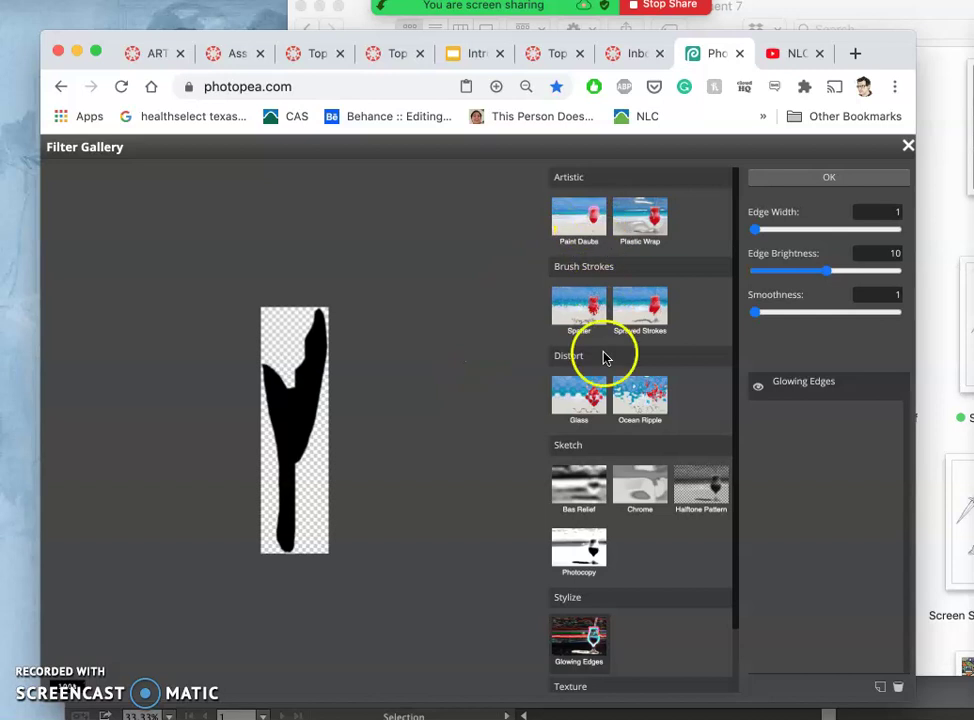
pyautogui.scroll(-2, 613, 451)
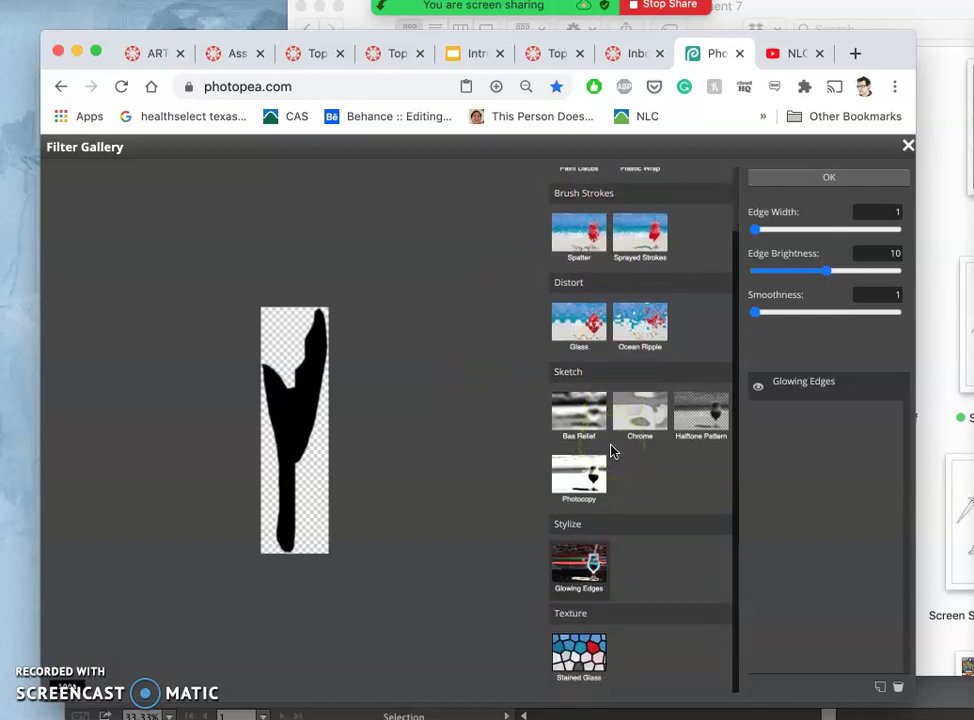
pyautogui.scroll(1, 613, 451)
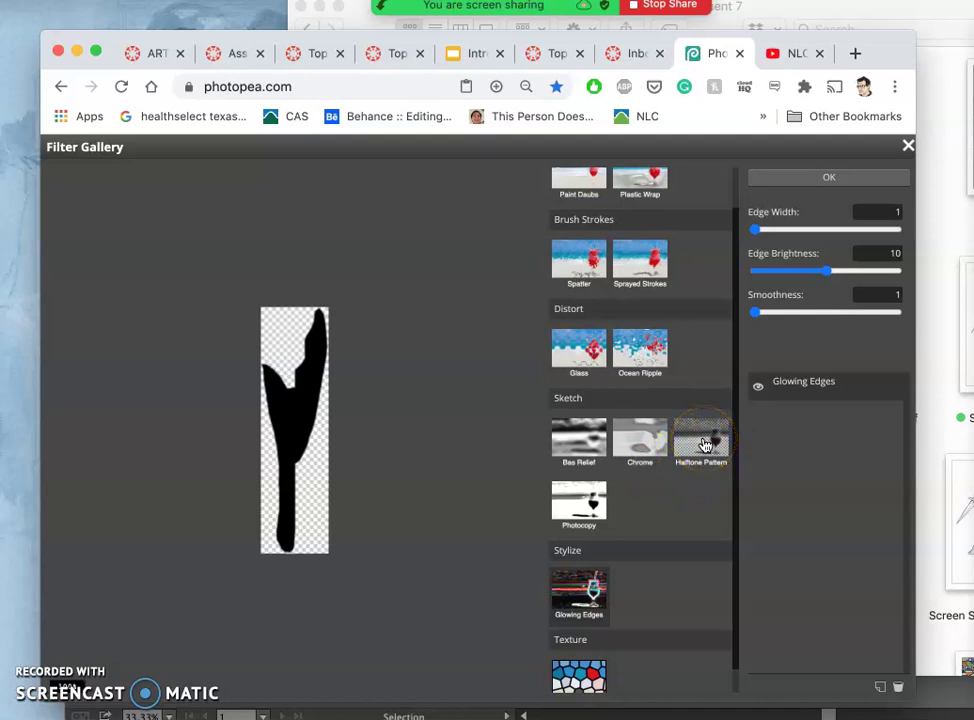
# Step: Choose Sketch > Halftone Pattern (Dot) with size 4 and contrast 45, and confirm
pyautogui.click(704, 444)
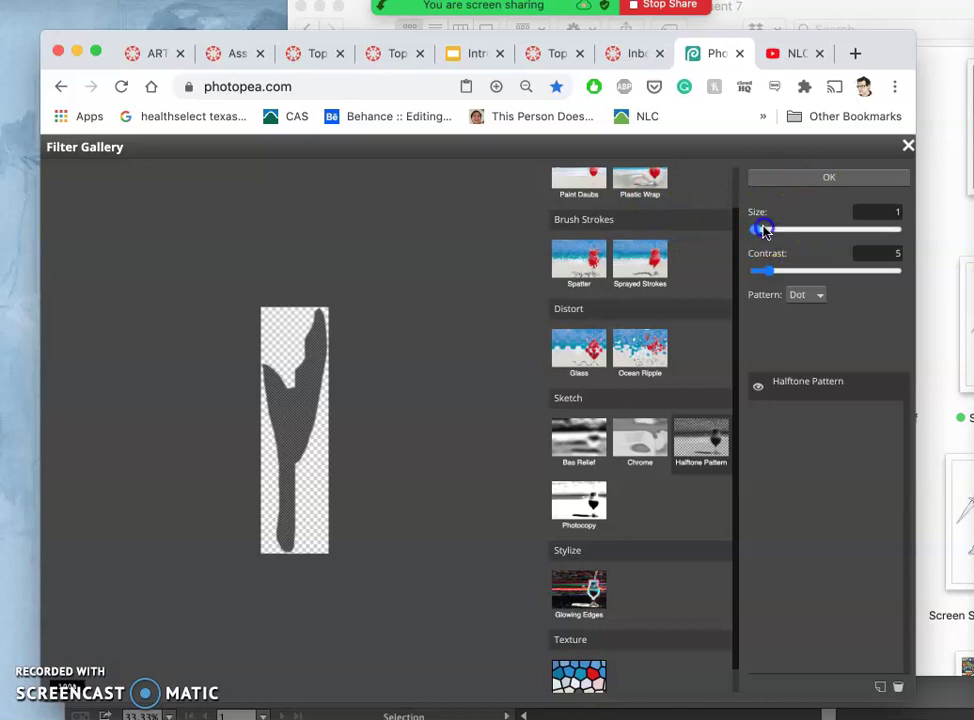
pyautogui.moveTo(761, 229); pyautogui.dragTo(786, 235)
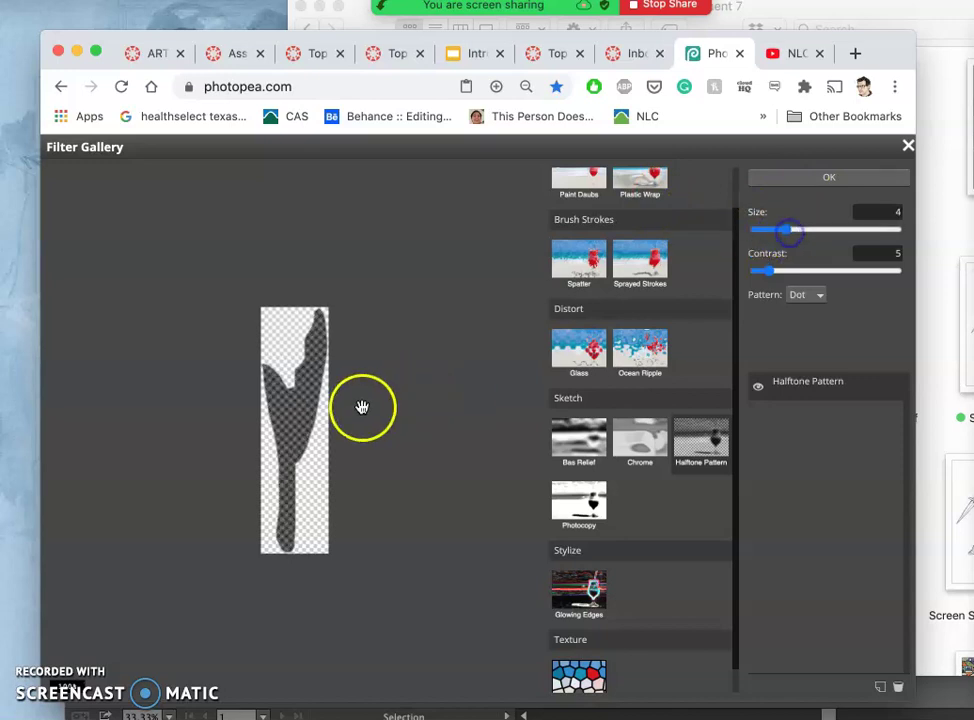
pyautogui.moveTo(768, 278); pyautogui.dragTo(884, 277)
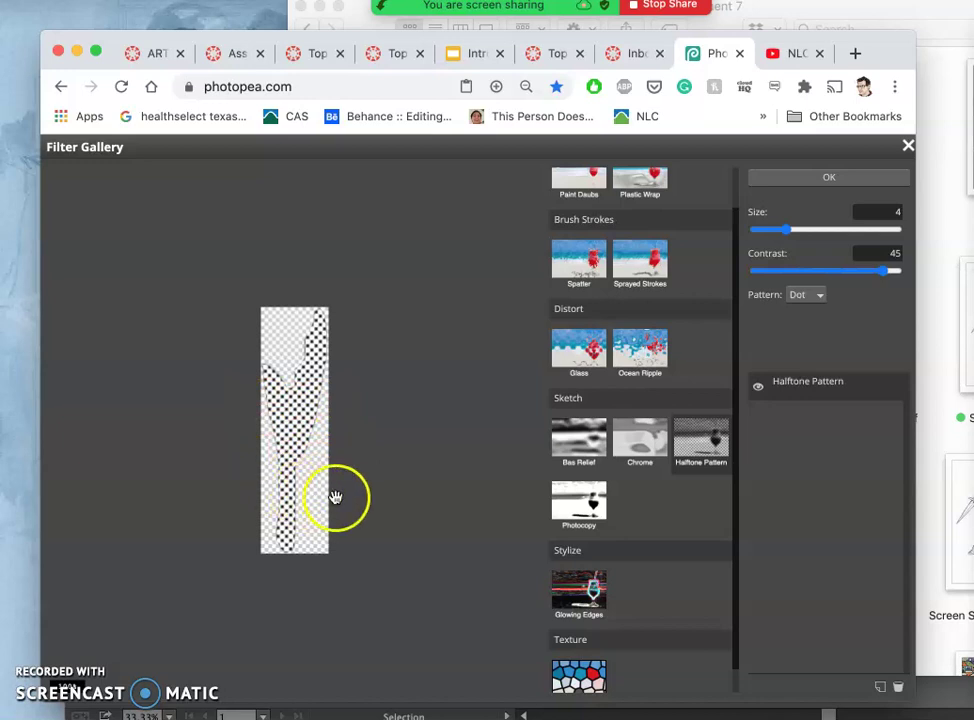
pyautogui.click(830, 178)
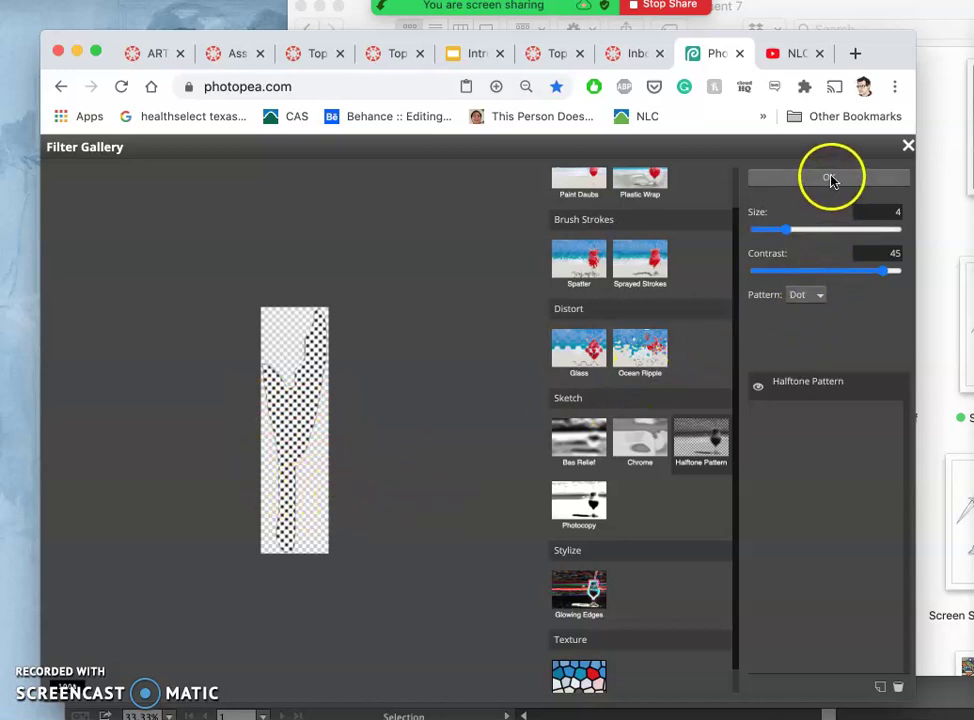
pyautogui.click(830, 179)
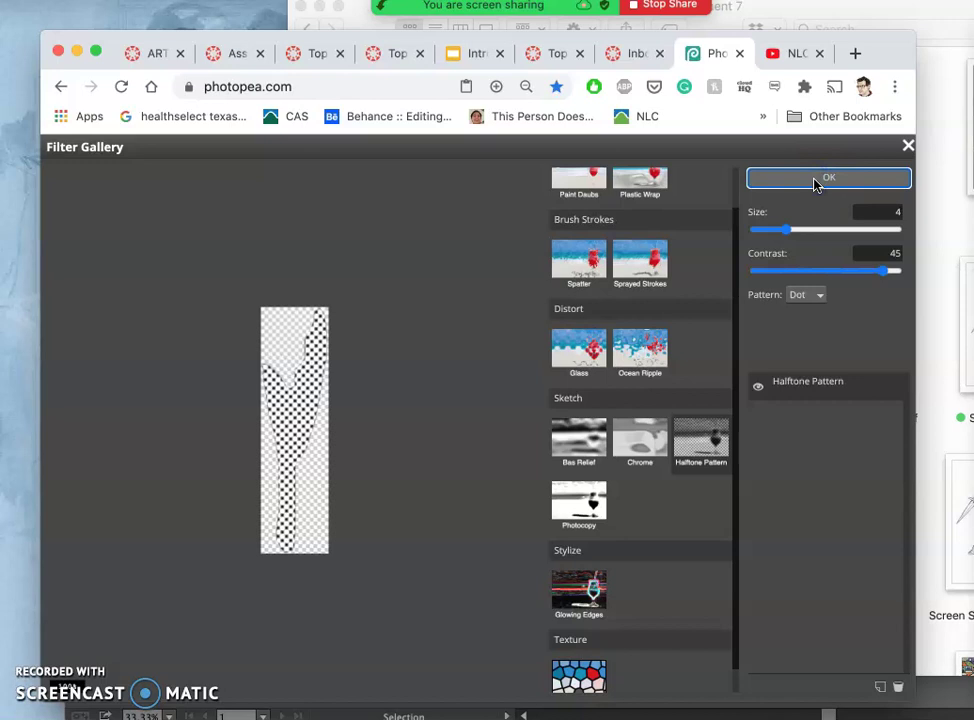
# Step: Apply the halftone filter and look over the result on the artwork
pyautogui.click(826, 181)
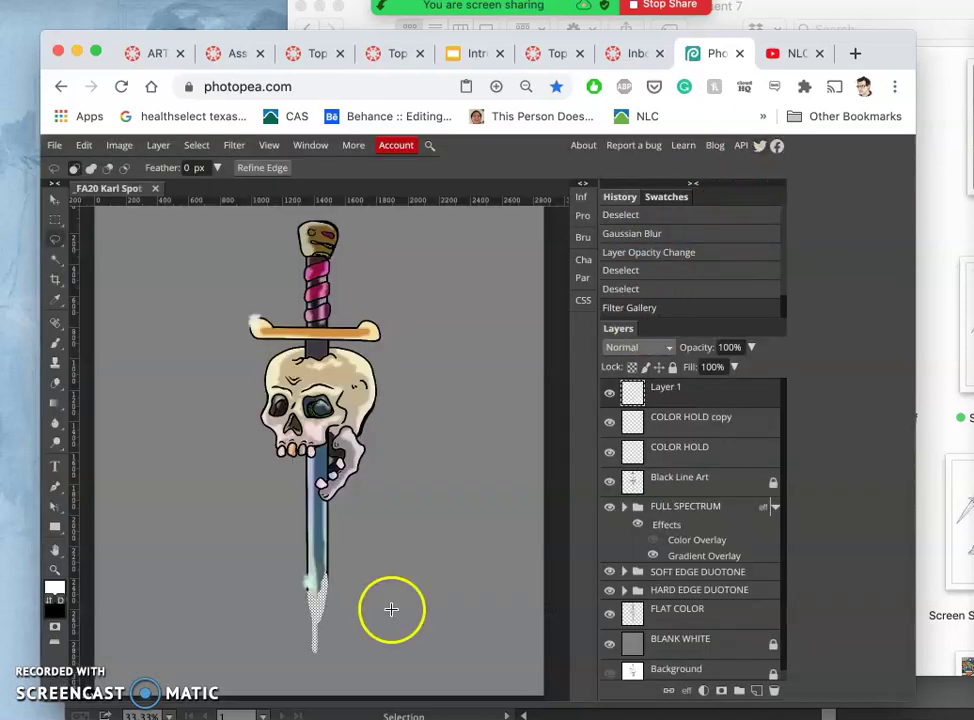
pyautogui.scroll(6, 369, 633)
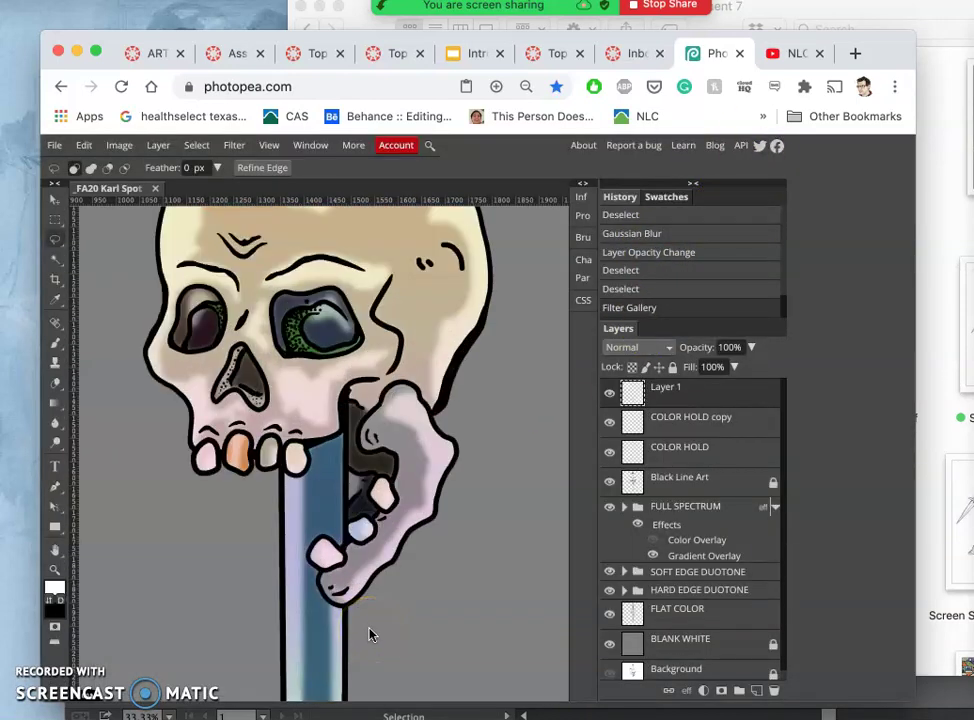
pyautogui.scroll(-3, 369, 633)
pyautogui.moveTo(345, 630)
pyautogui.mouseDown()
pyautogui.moveTo(341, 503)
pyautogui.moveTo(337, 569)
pyautogui.moveTo(359, 658)
pyautogui.moveTo(380, 587)
pyautogui.moveTo(326, 502)
pyautogui.moveTo(326, 526)
pyautogui.moveTo(329, 561)
pyautogui.moveTo(353, 430)
pyautogui.moveTo(356, 475)
pyautogui.moveTo(418, 494)
pyautogui.moveTo(366, 457)
pyautogui.moveTo(334, 513)
pyautogui.moveTo(343, 489)
pyautogui.moveTo(323, 514)
pyautogui.moveTo(359, 496)
pyautogui.mouseUp()
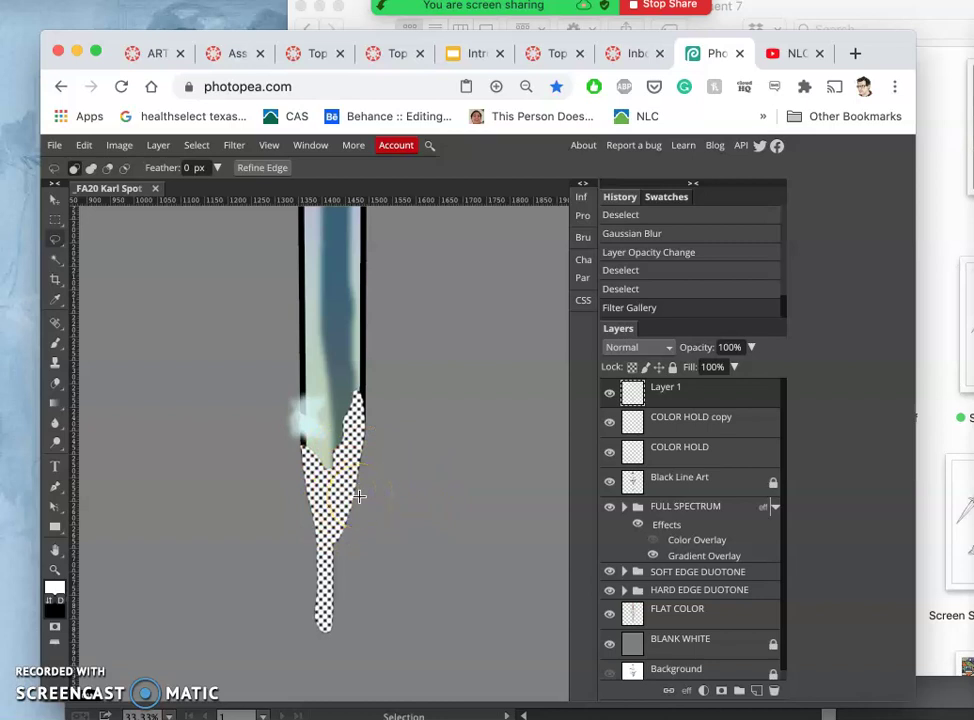
# Step: Undo the halftone, duplicate Layer 1, and reapply it to the copy via Last Filter
pyautogui.hotkey('ctrl', 'z')
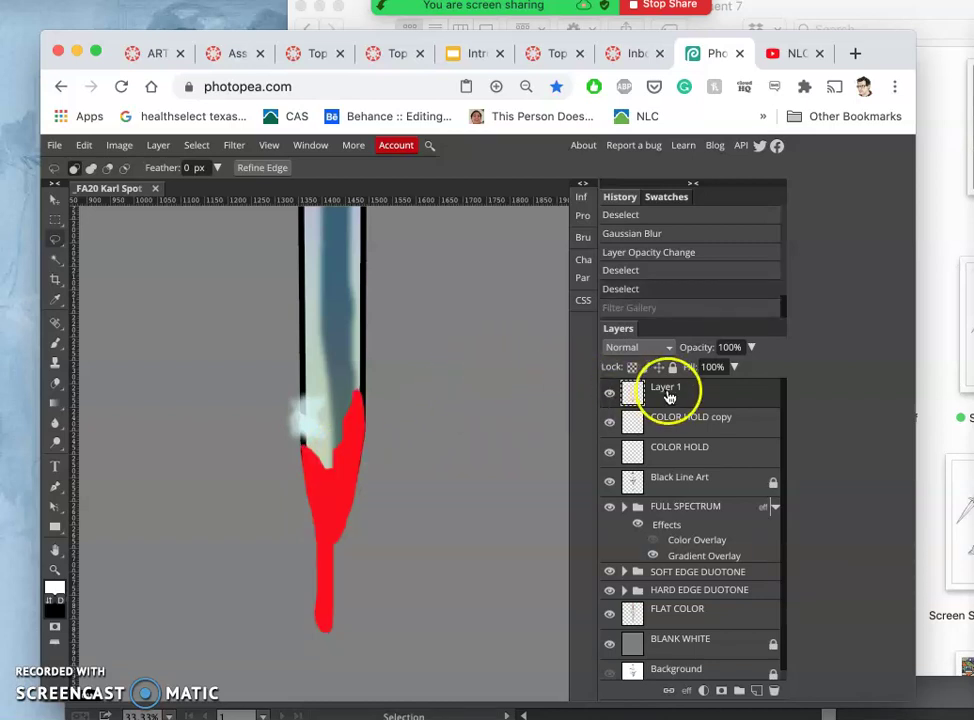
pyautogui.hotkey('ctrl', 'j')
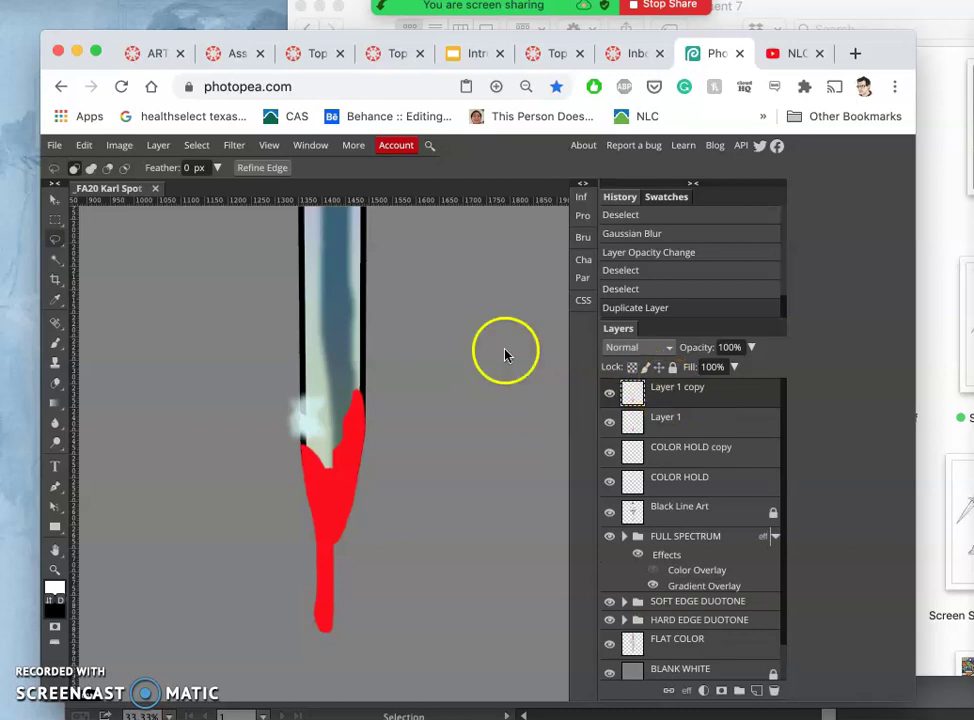
pyautogui.click(232, 145)
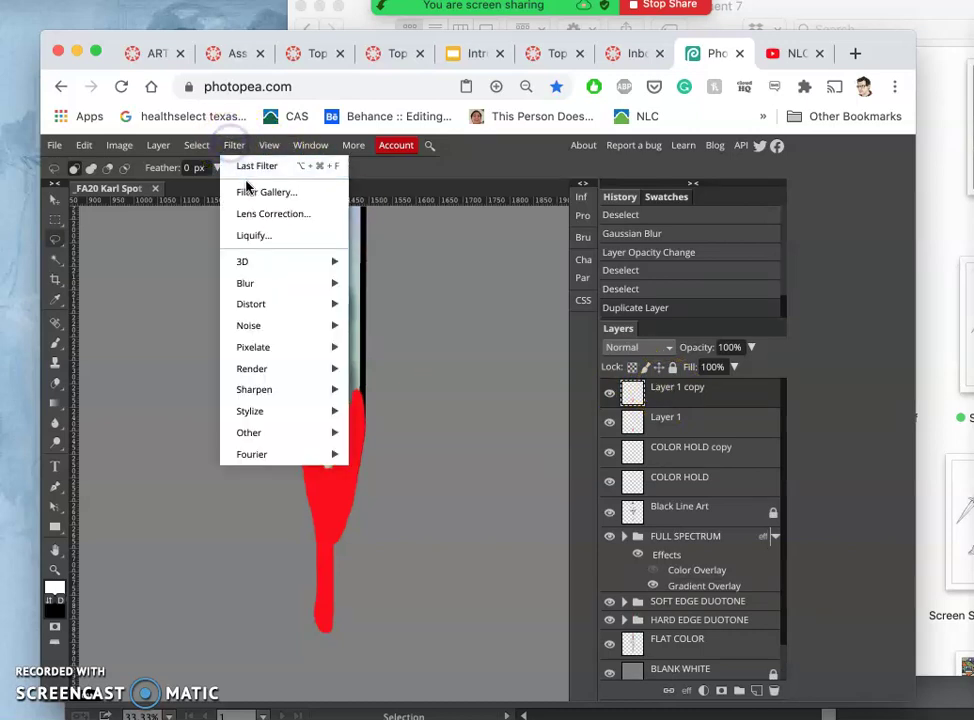
pyautogui.click(254, 167)
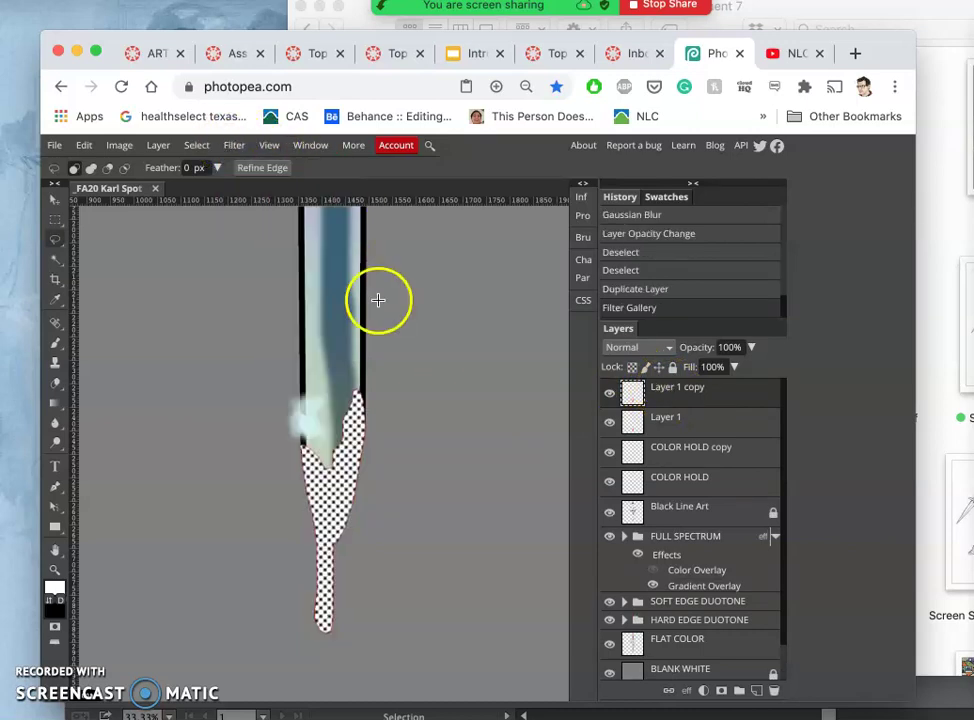
# Step: Try Overlay, Pin Light and Soft Light on Layer 1 copy, settling on Pin Light
pyautogui.click(669, 347)
pyautogui.click(379, 455)
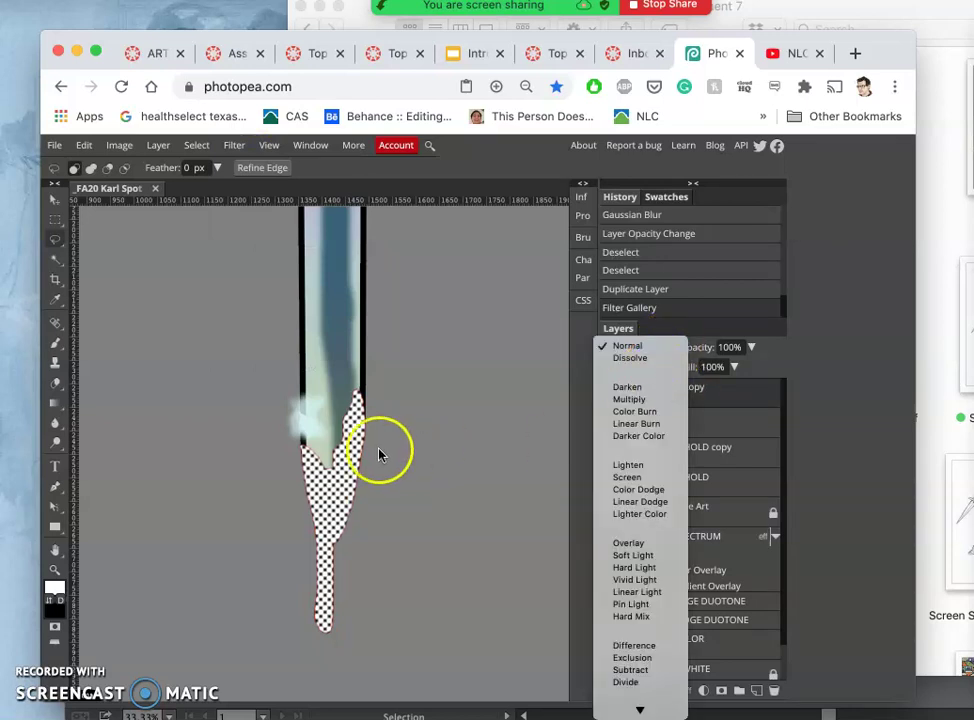
pyautogui.click(641, 545)
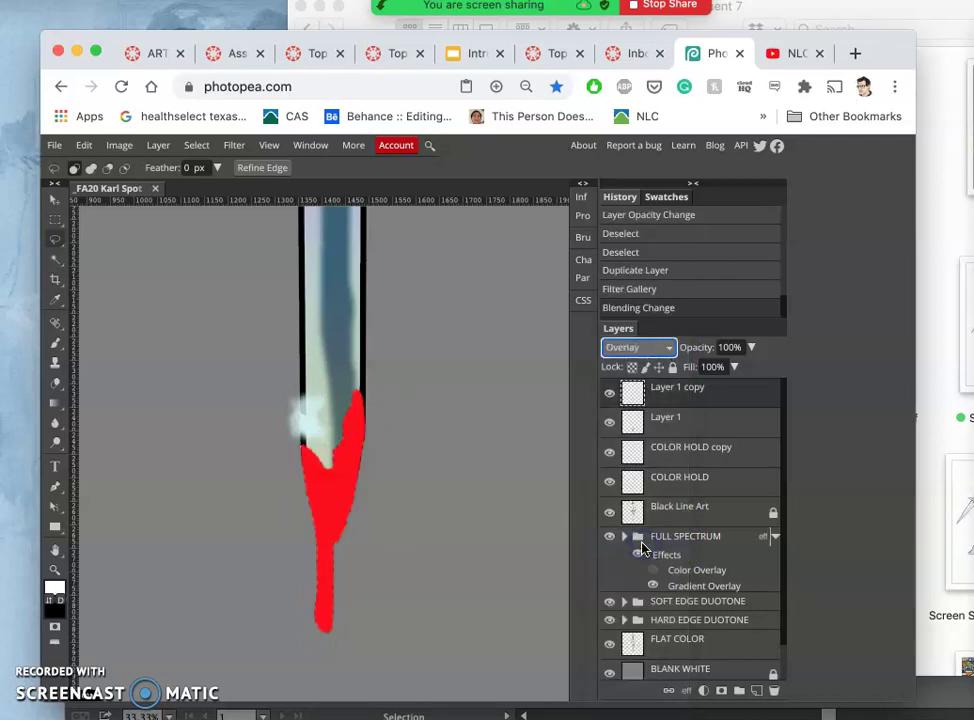
pyautogui.click(645, 349)
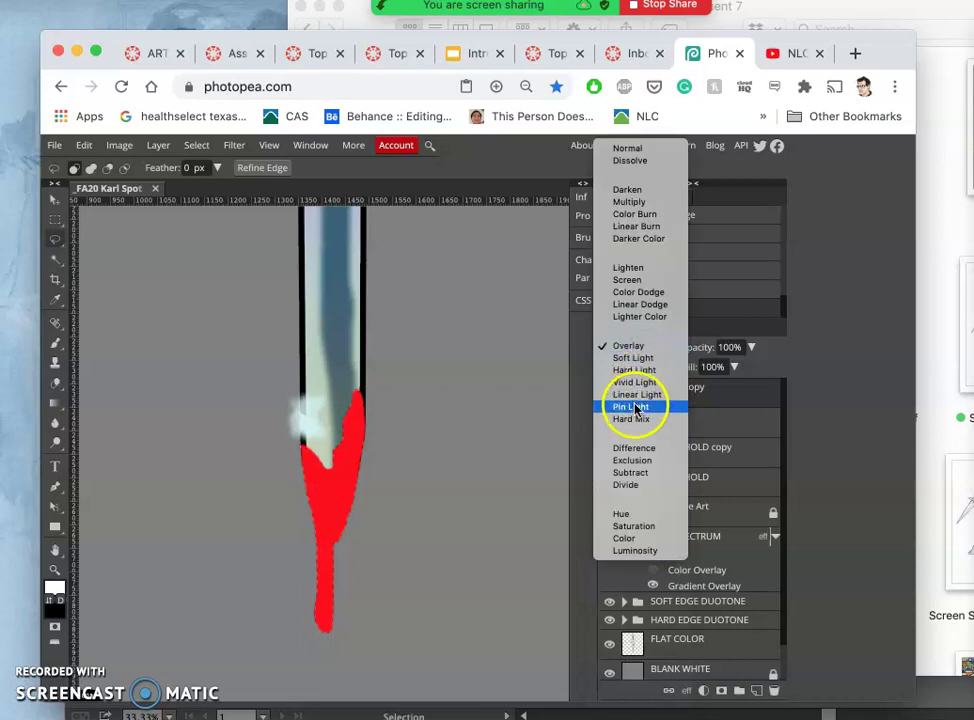
pyautogui.click(634, 407)
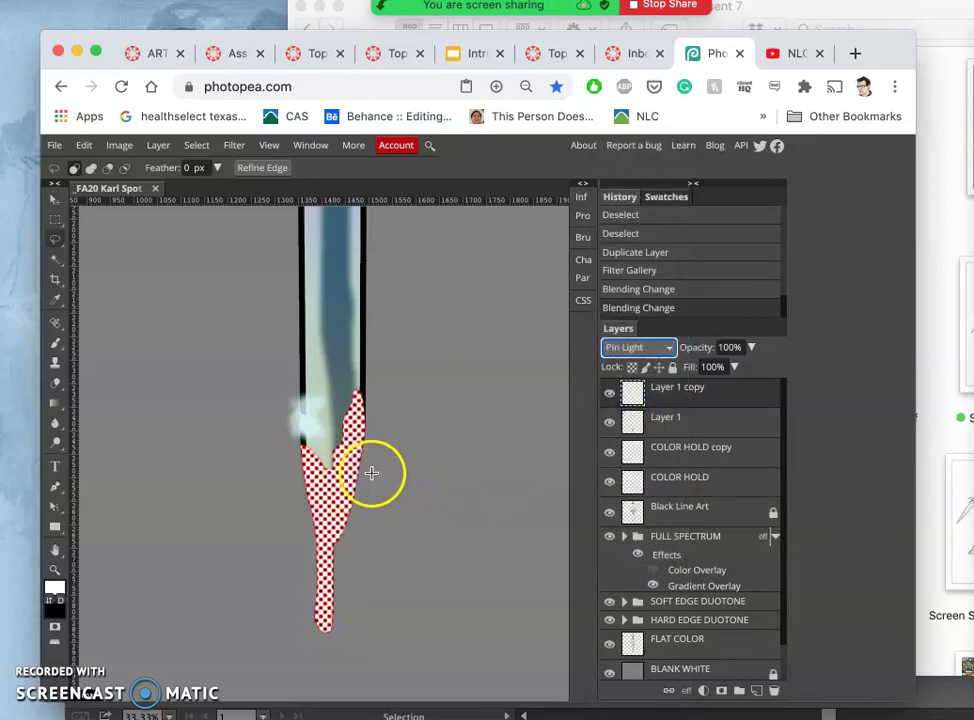
pyautogui.click(668, 347)
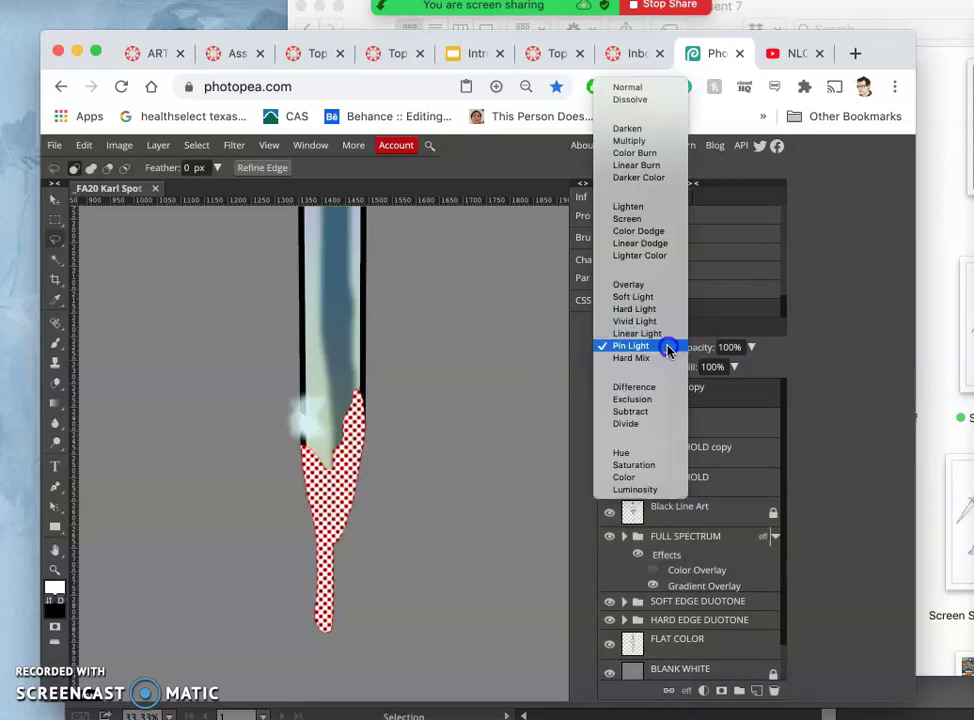
pyautogui.click(640, 297)
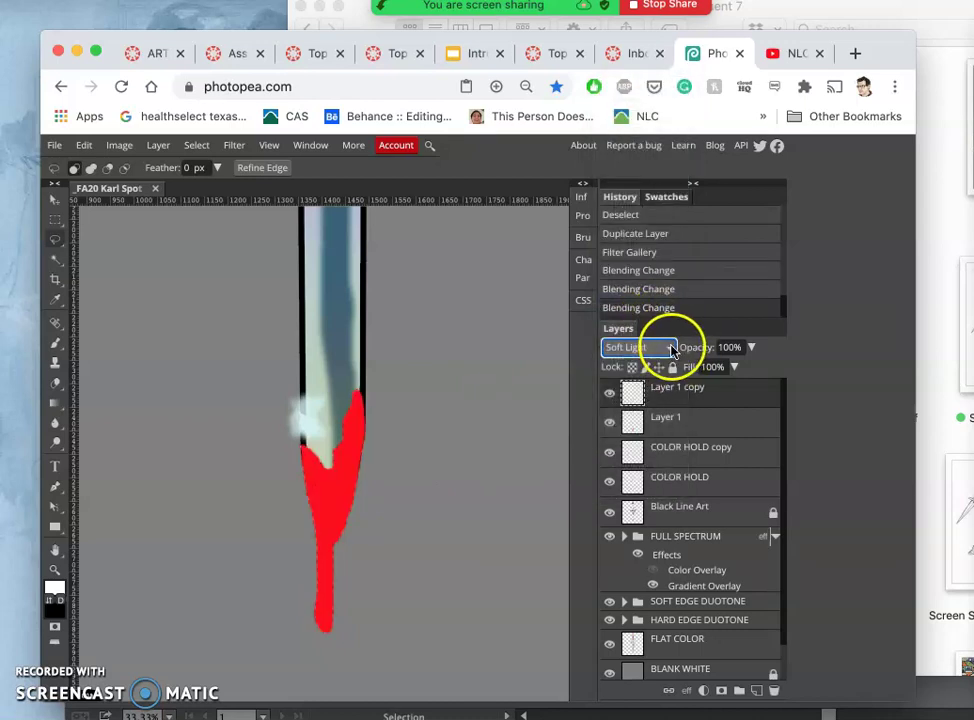
pyautogui.click(668, 347)
pyautogui.click(644, 396)
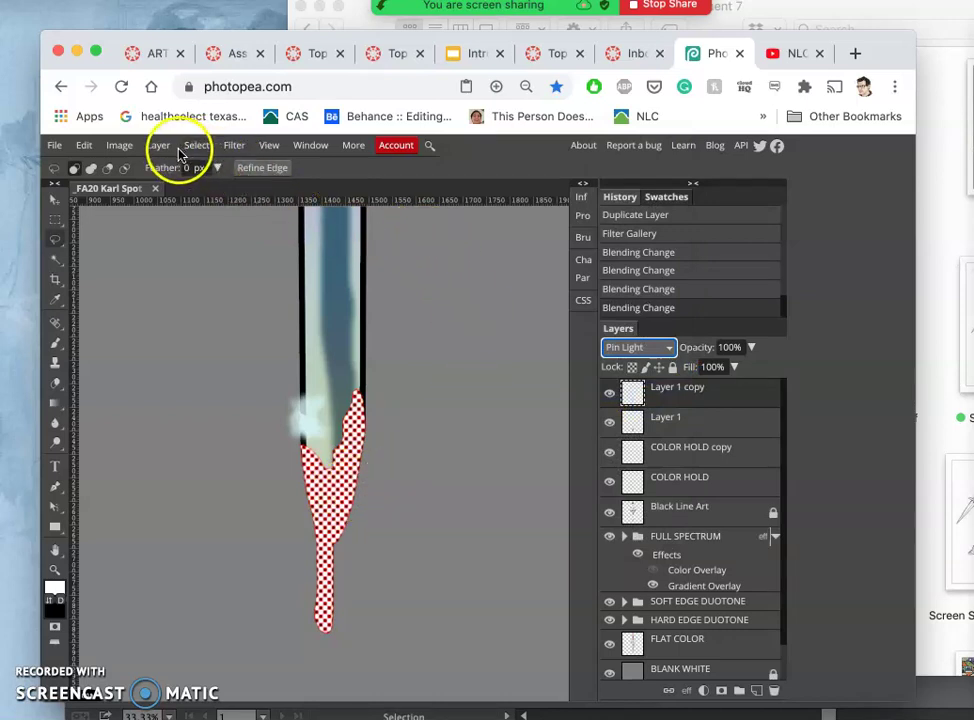
pyautogui.click(126, 148)
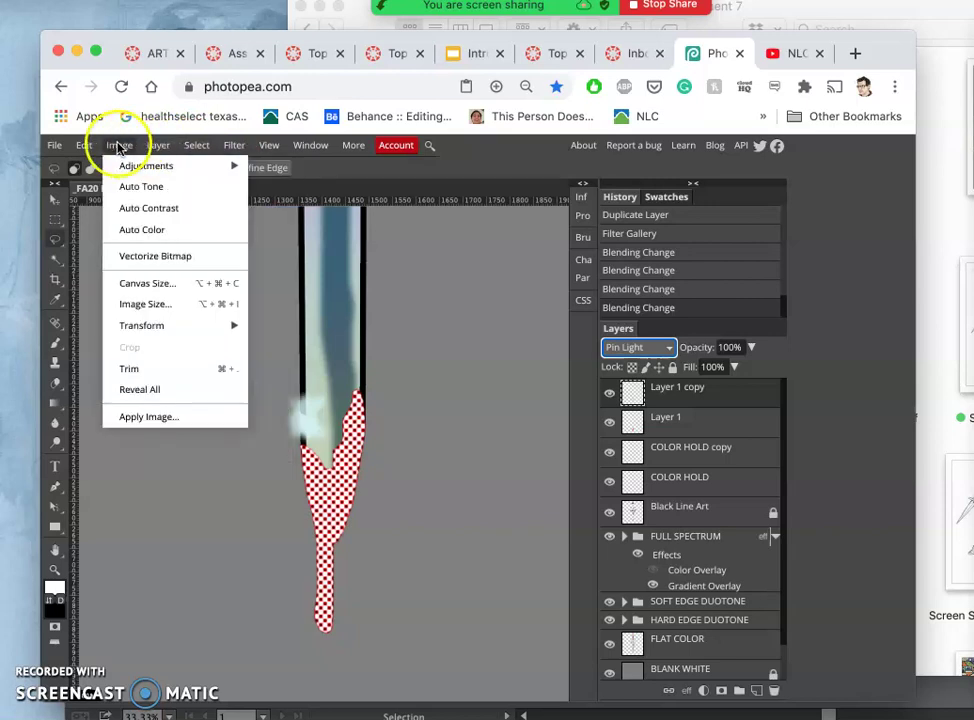
# Step: Invert Layer 1 copy and lower its opacity to 32%
pyautogui.moveTo(124, 166)
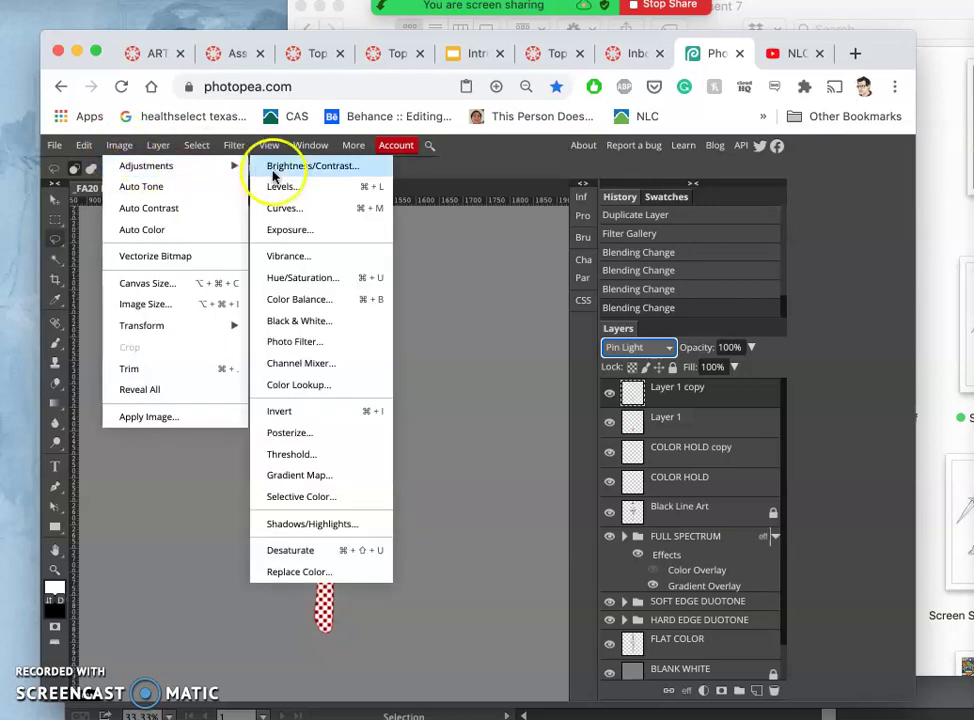
pyautogui.click(298, 409)
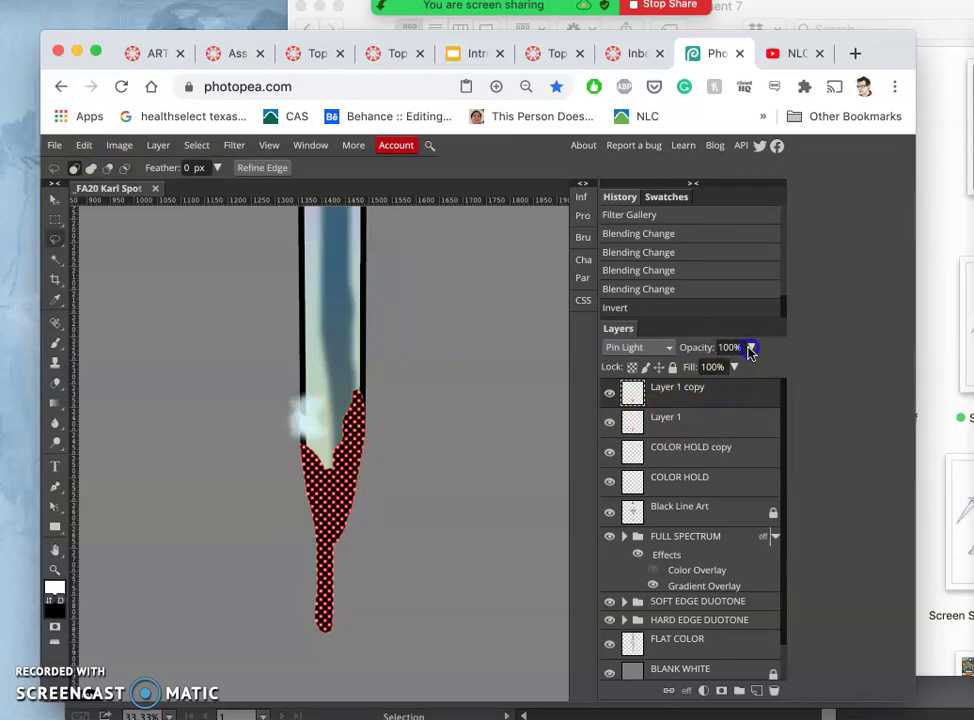
pyautogui.moveTo(743, 371); pyautogui.dragTo(709, 372)
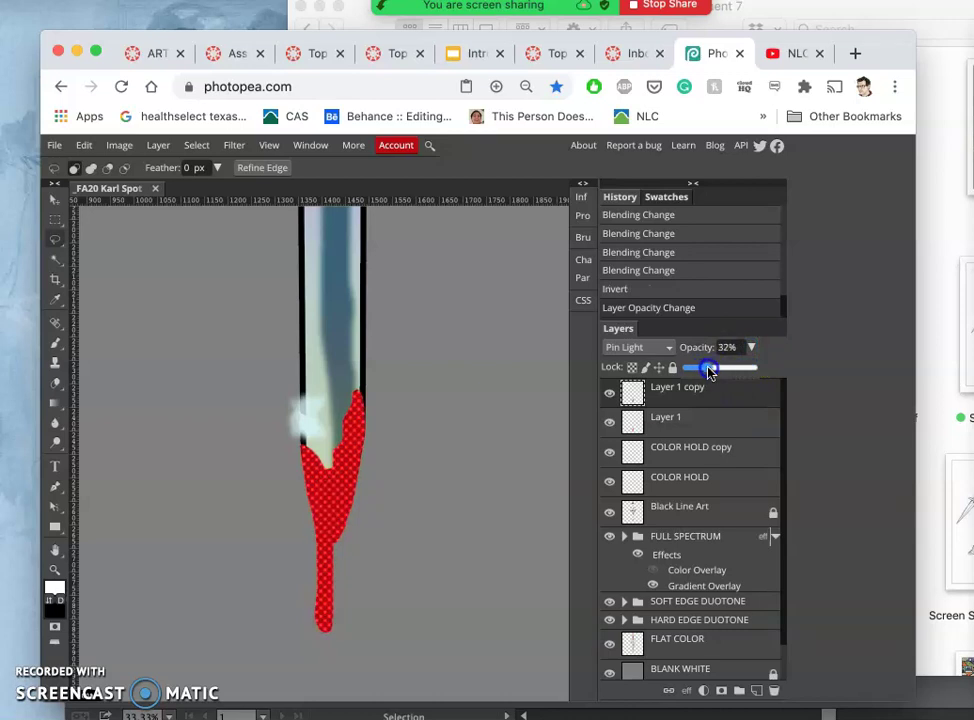
pyautogui.press('super+minus')
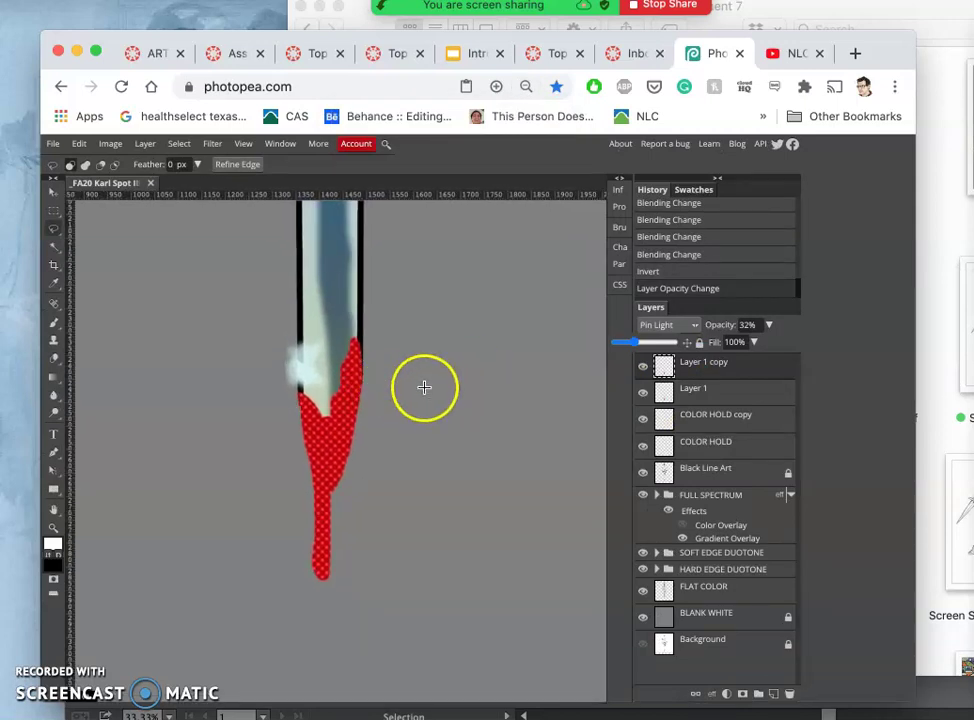
# Step: Add an Inner Glow to Layer 1 with noise 92, spread 2 and size 47 px
pyautogui.doubleClick(749, 394)
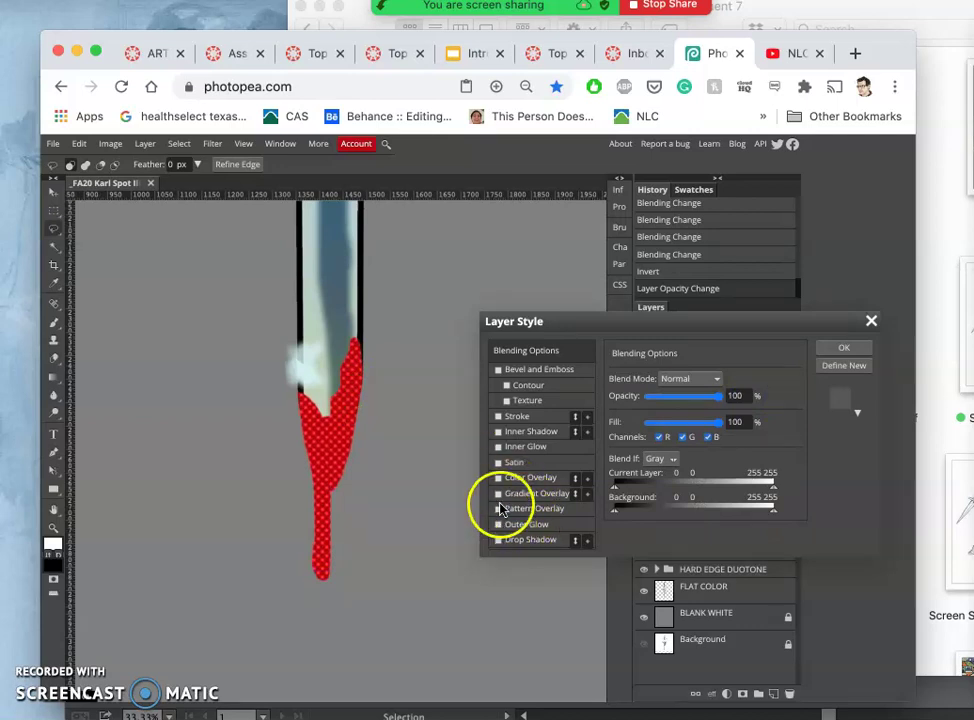
pyautogui.click(499, 447)
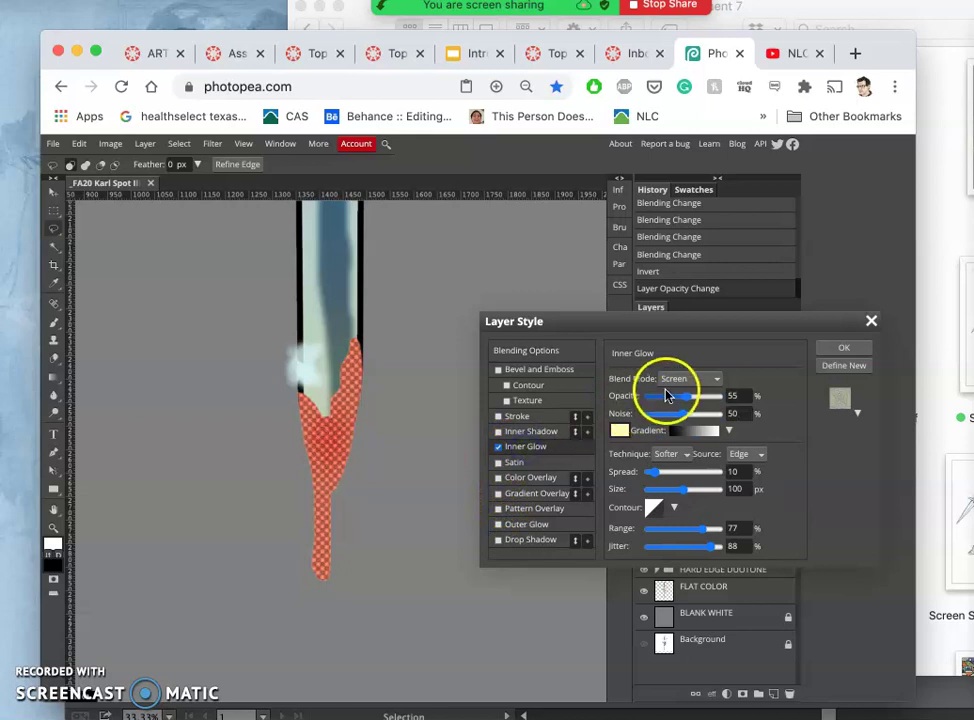
pyautogui.click(670, 398)
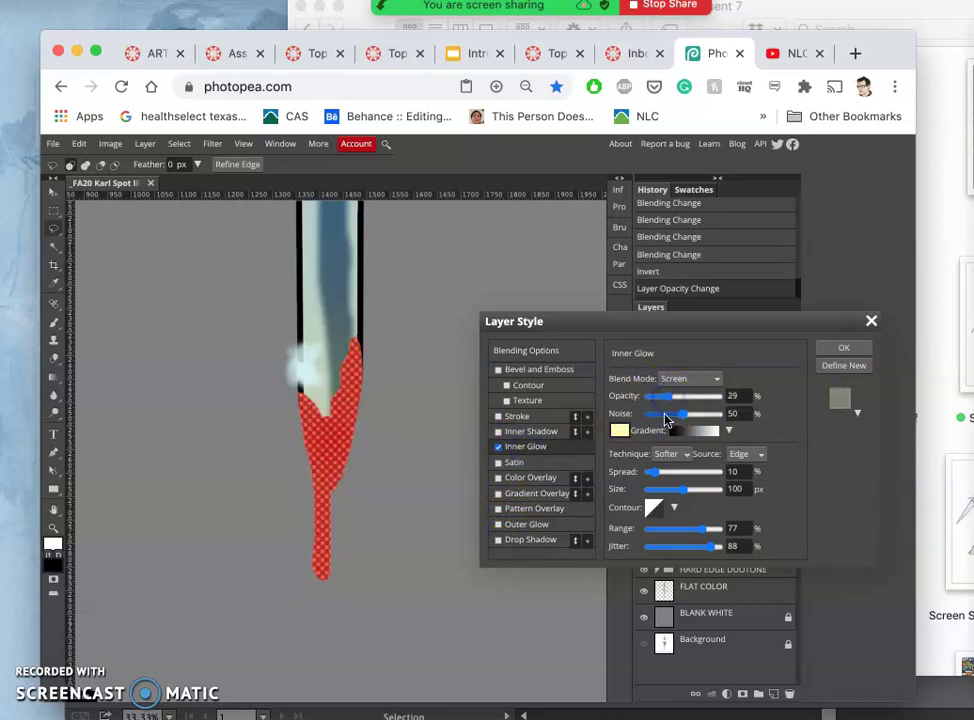
pyautogui.moveTo(690, 418); pyautogui.dragTo(713, 418)
pyautogui.moveTo(678, 491); pyautogui.dragTo(658, 492)
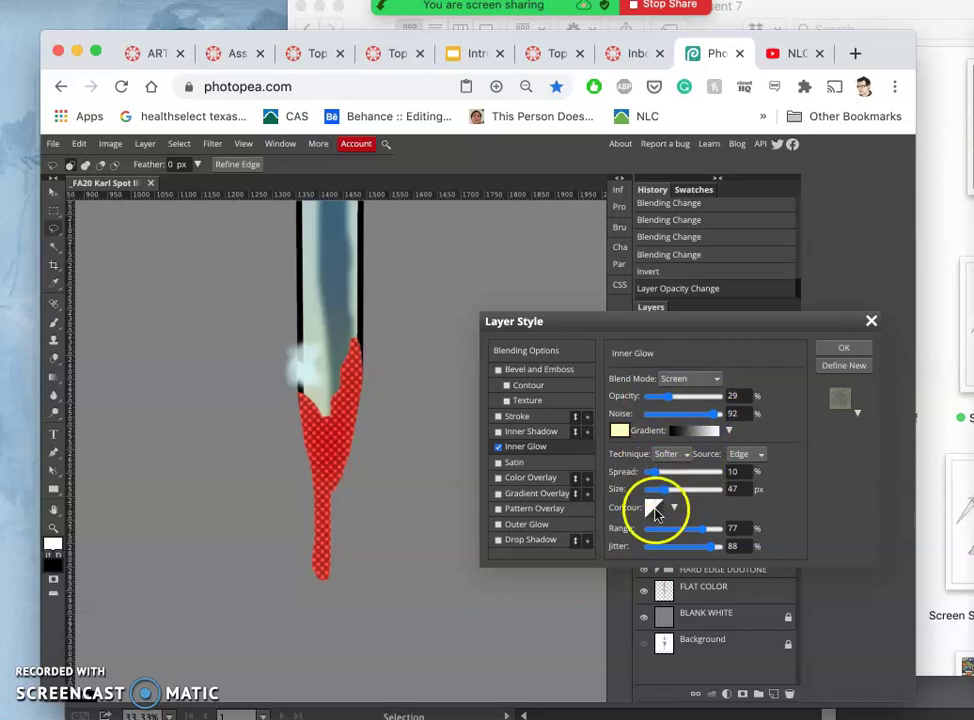
pyautogui.moveTo(650, 477); pyautogui.dragTo(658, 474)
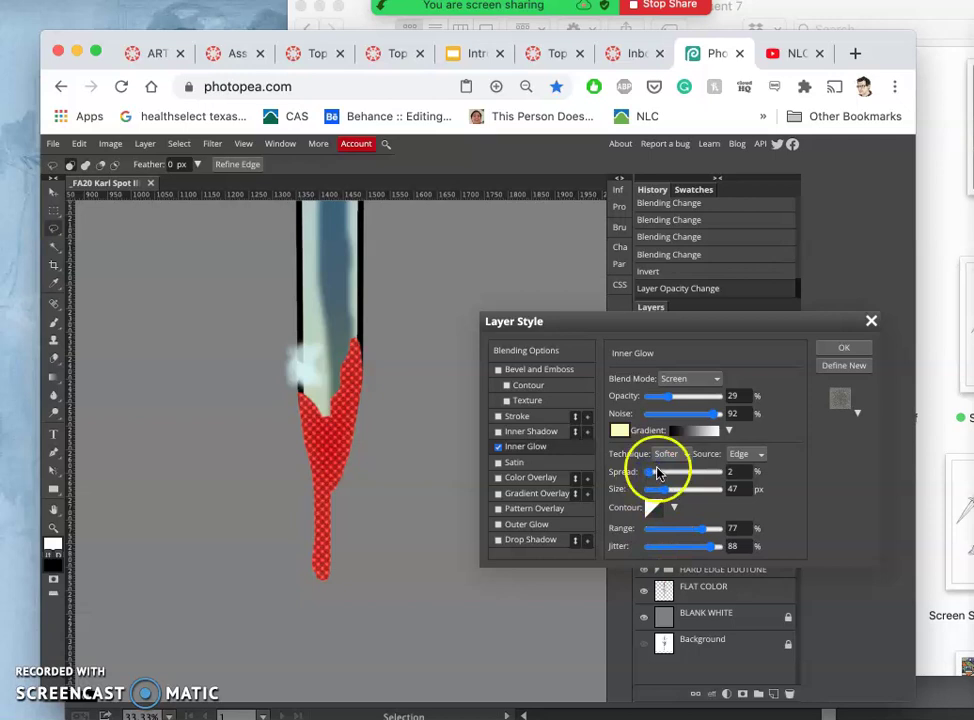
pyautogui.click(694, 397)
pyautogui.moveTo(694, 398); pyautogui.dragTo(680, 399)
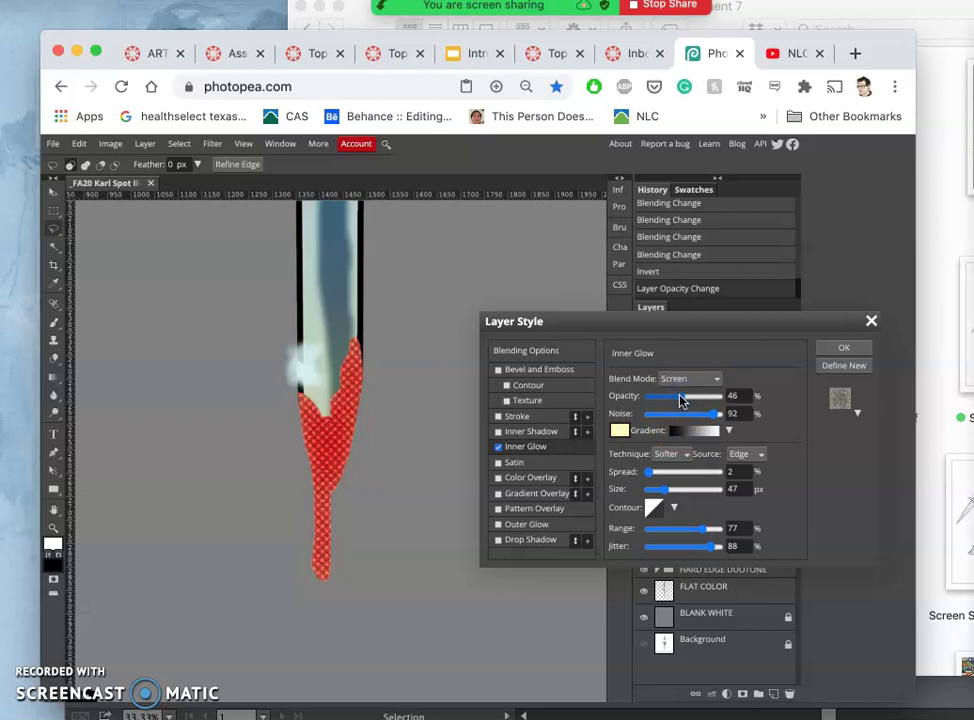
# Step: Add a Pin Light Gradient Overlay at 26% opacity, angle 59, and enable Outer Glow
pyautogui.click(538, 494)
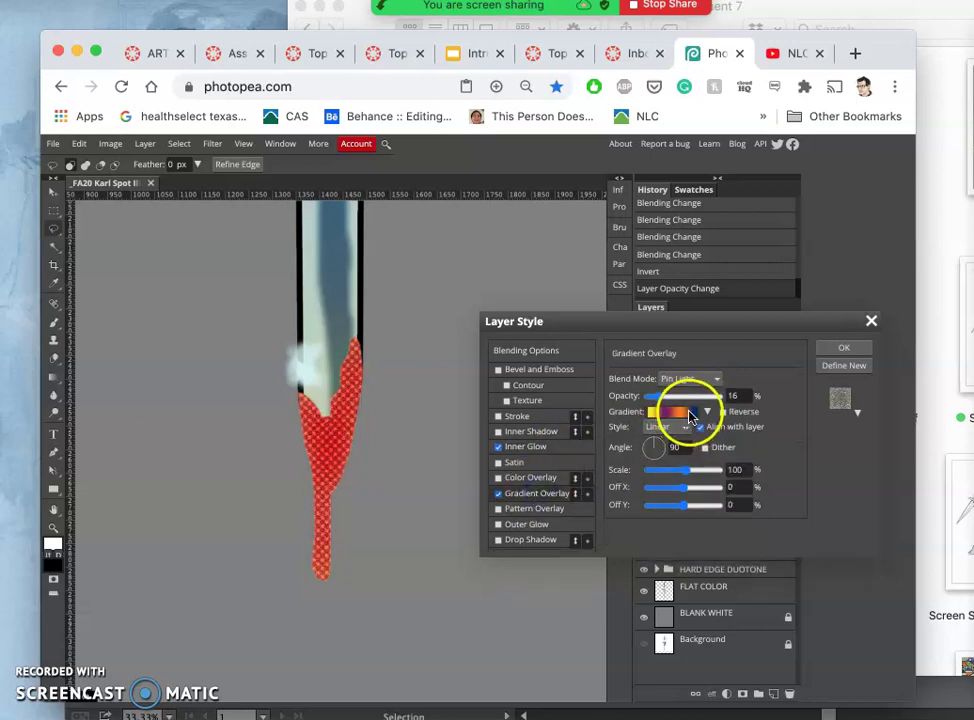
pyautogui.moveTo(691, 402); pyautogui.dragTo(683, 400)
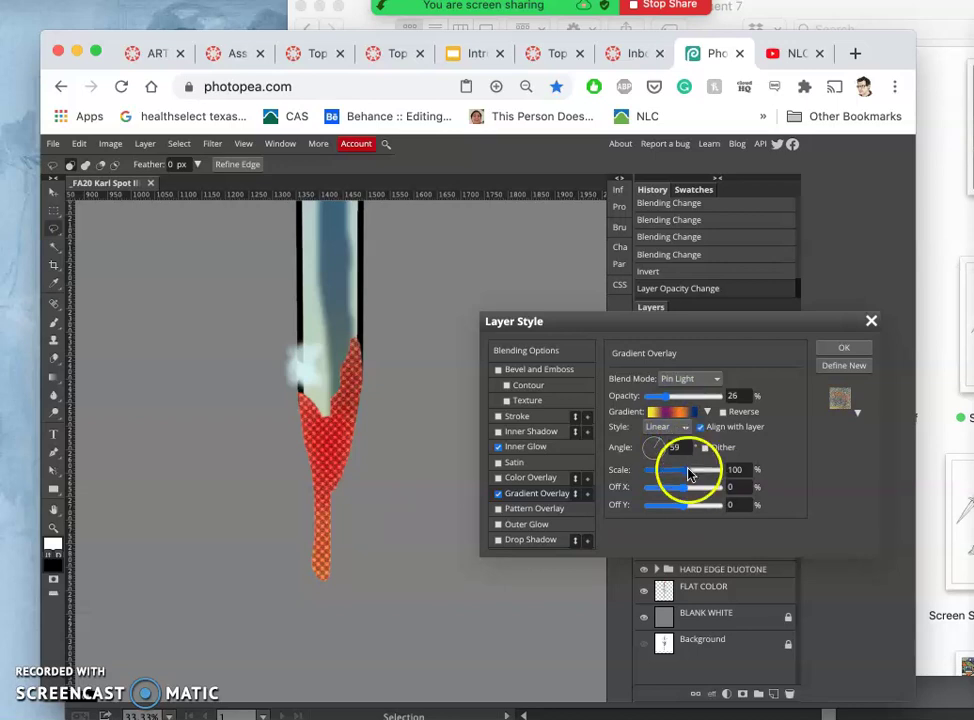
pyautogui.click(712, 380)
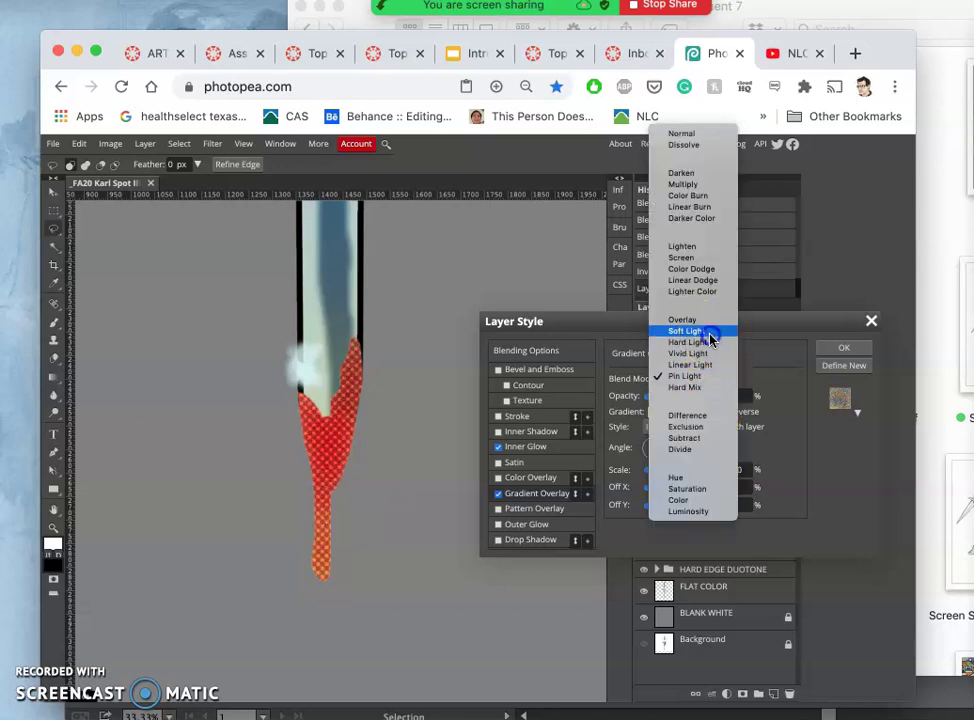
pyautogui.click(710, 331)
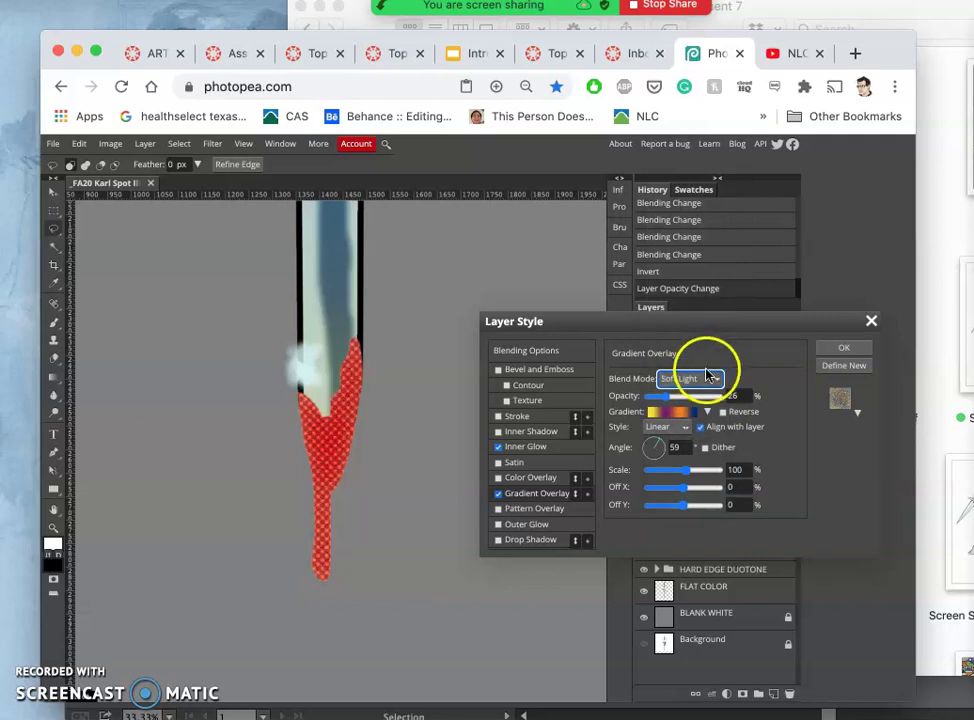
pyautogui.click(708, 376)
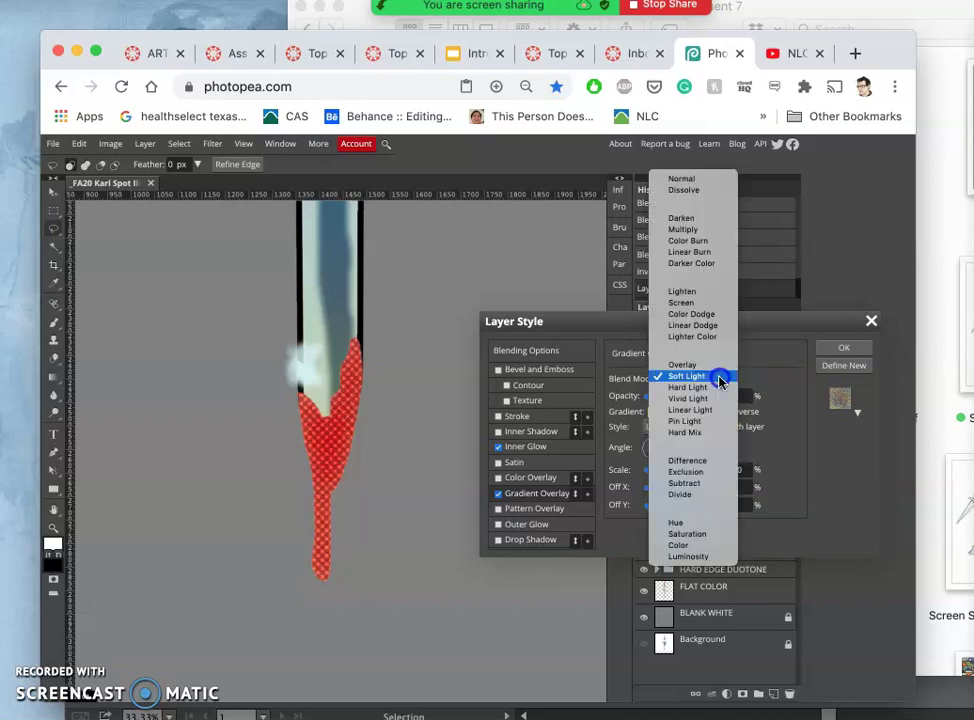
pyautogui.click(690, 421)
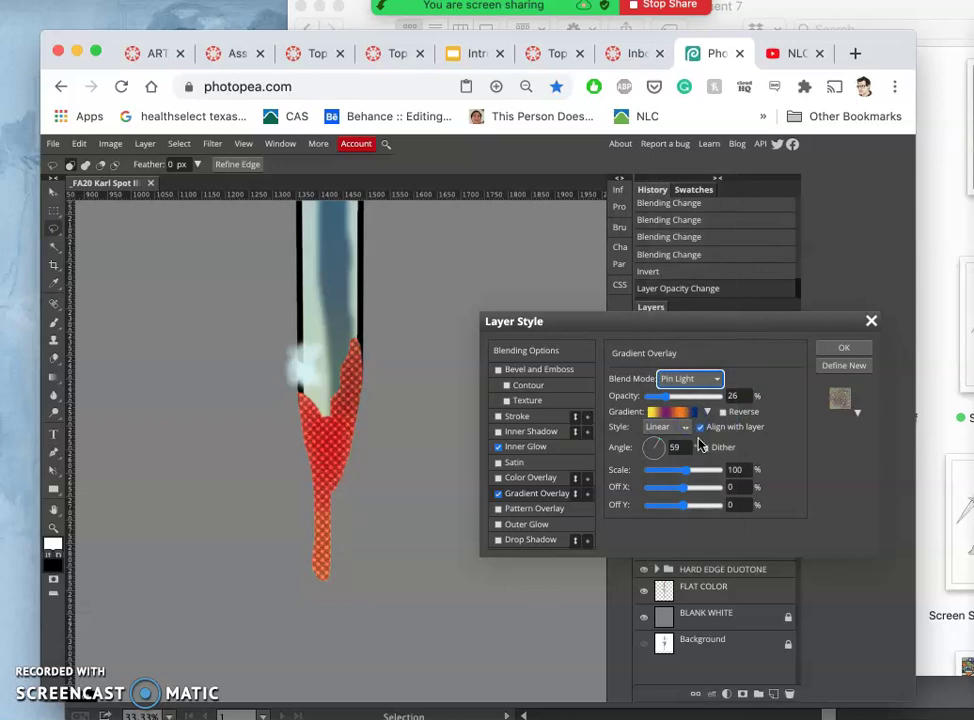
pyautogui.click(499, 446)
# Step: Change the Outer Glow colour to a deep orange-red, #c13c05
pyautogui.click(506, 525)
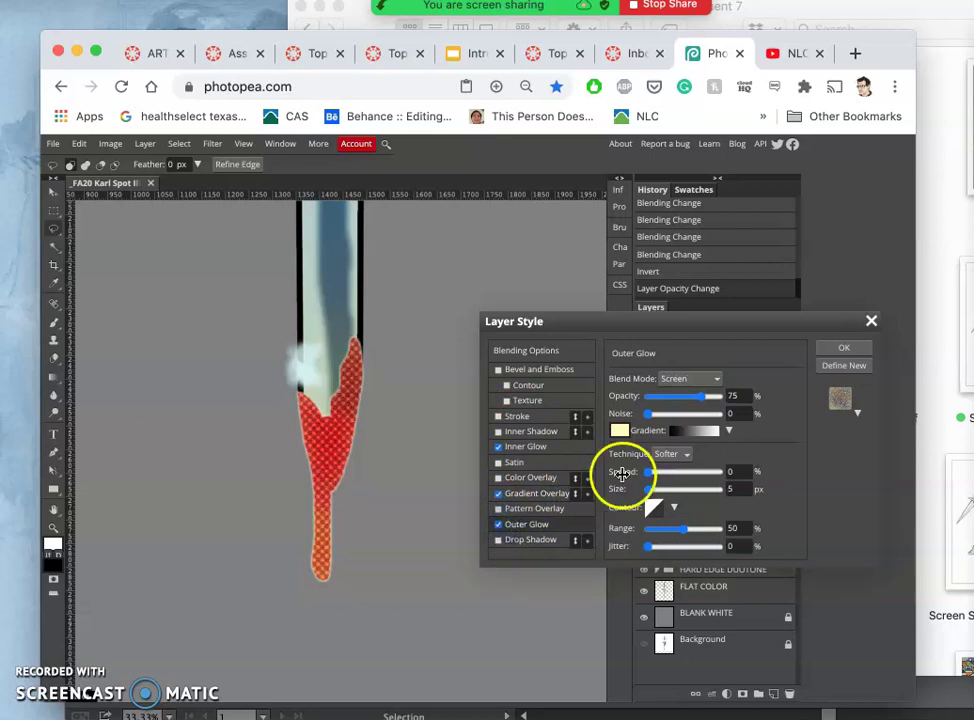
pyautogui.click(622, 431)
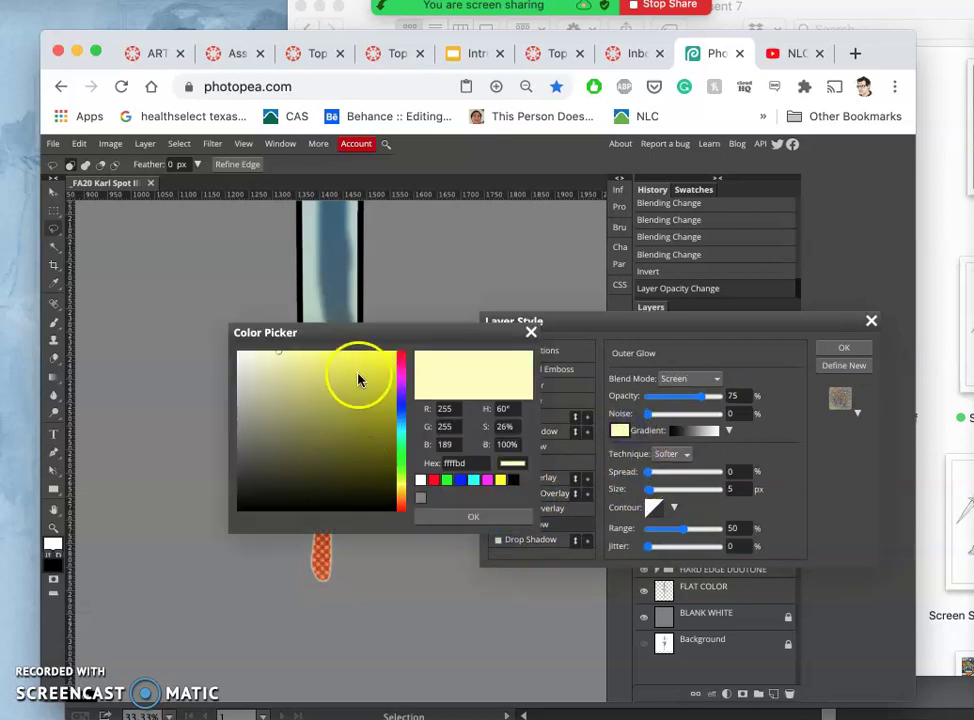
pyautogui.click(400, 495)
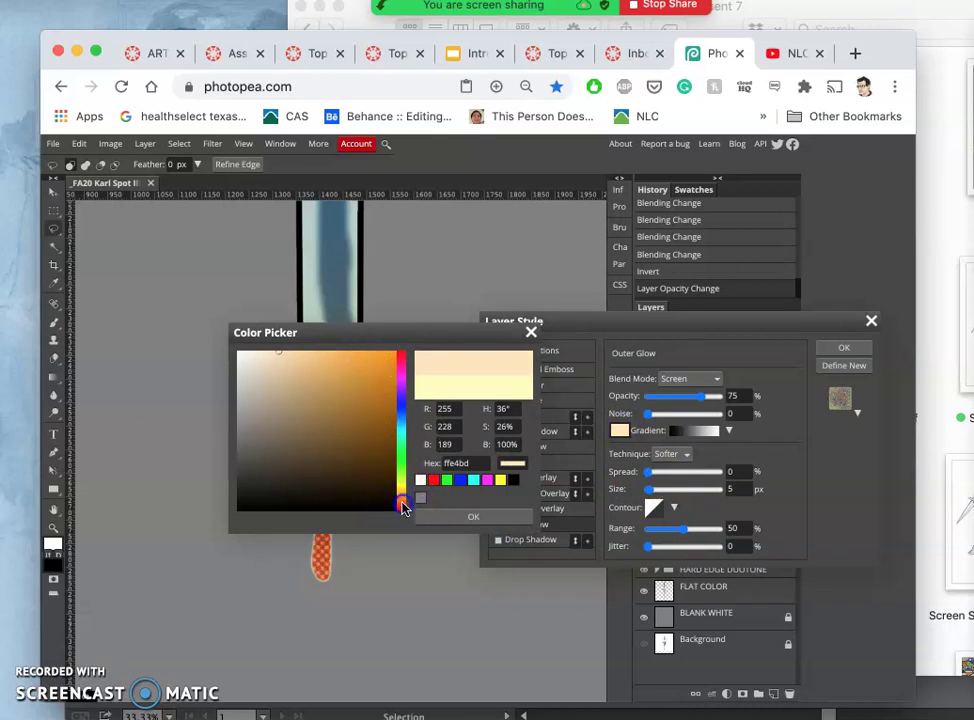
pyautogui.click(402, 501)
pyautogui.click(380, 374)
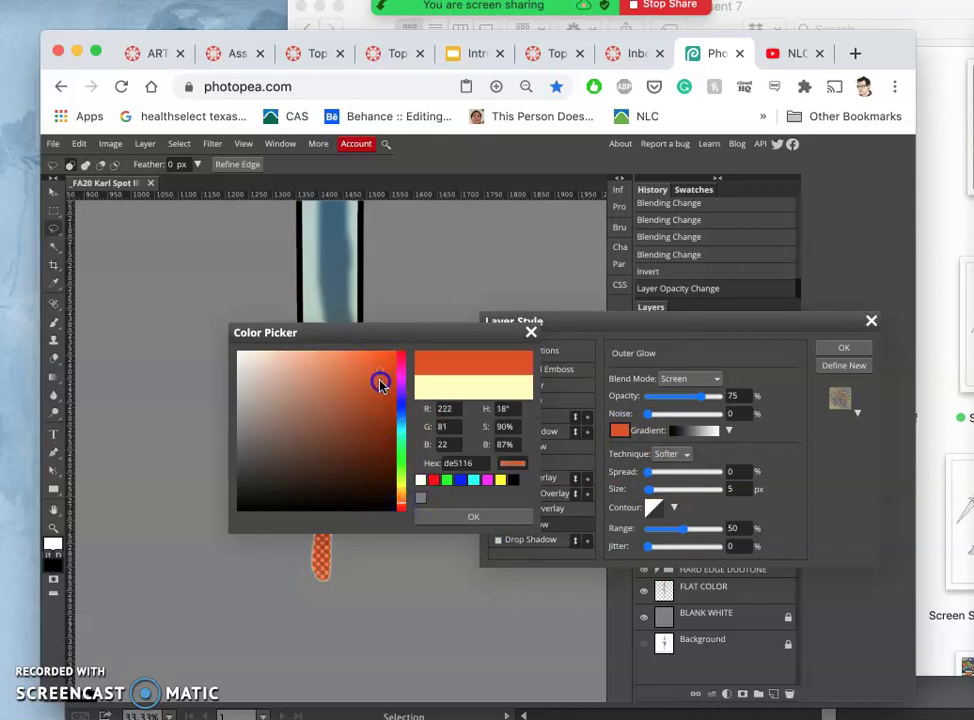
pyautogui.moveTo(381, 386); pyautogui.dragTo(394, 390)
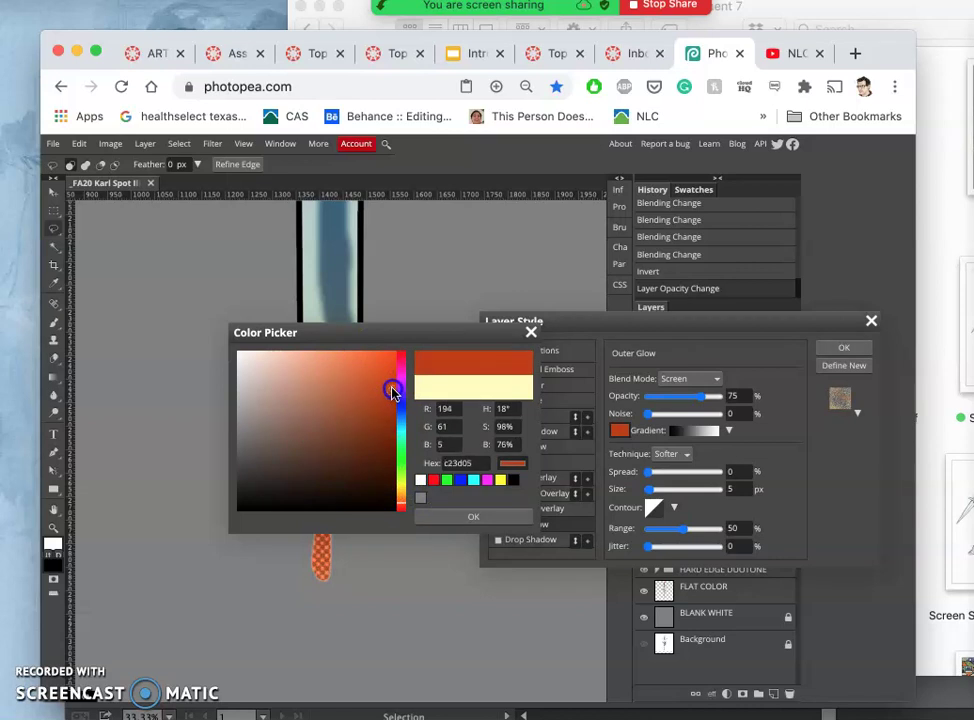
pyautogui.click(460, 517)
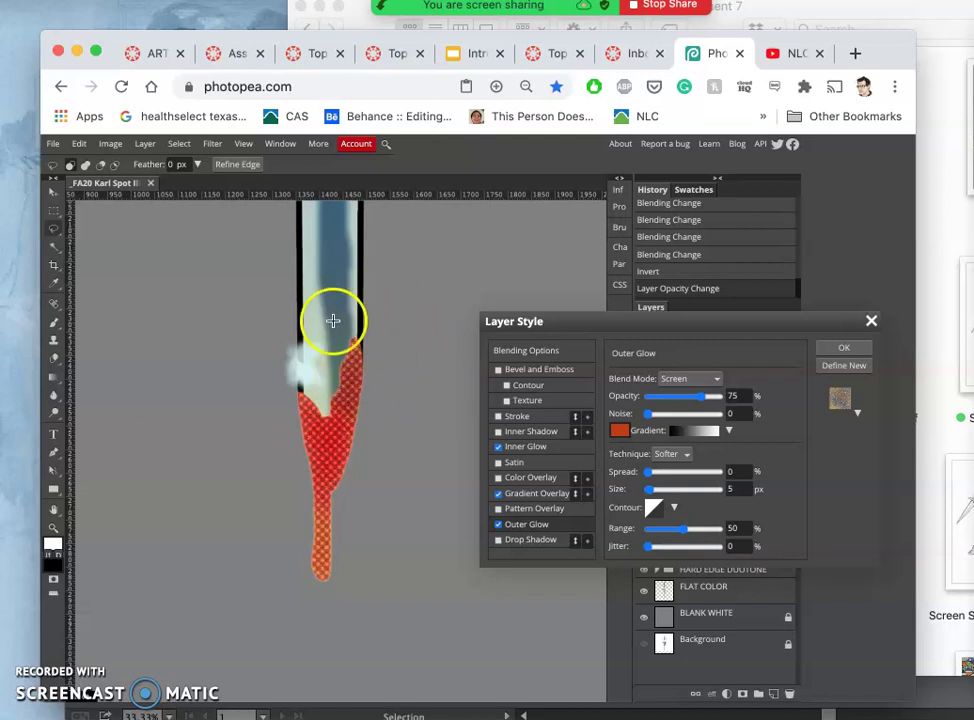
# Step: In Canvas, return to the type design discussion and scroll through the Stranger Things text-effect examples
pyautogui.click(389, 54)
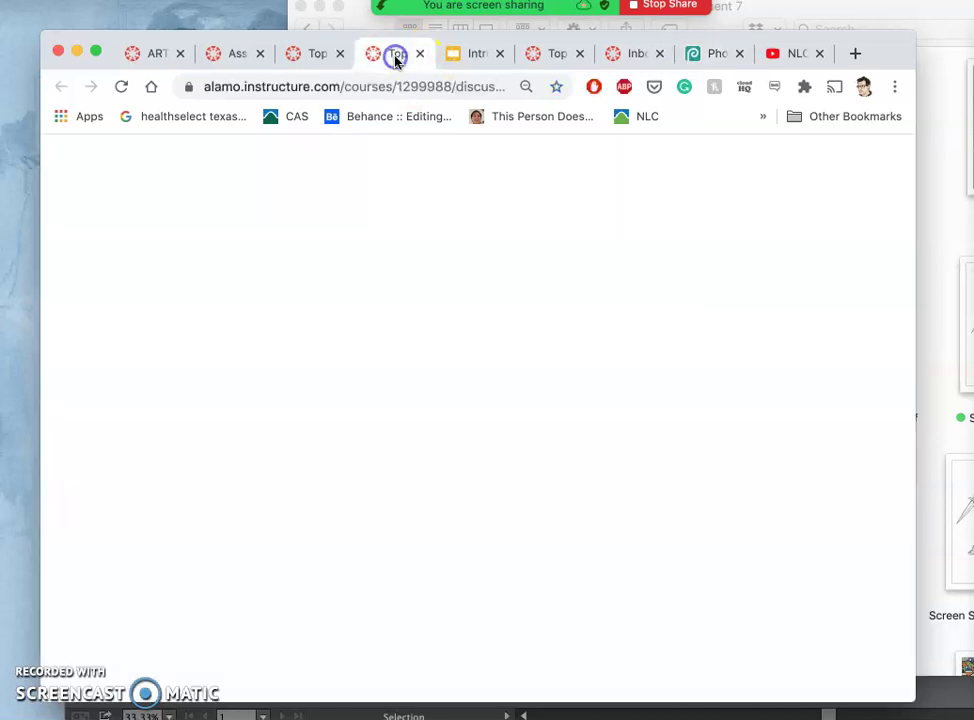
pyautogui.click(548, 56)
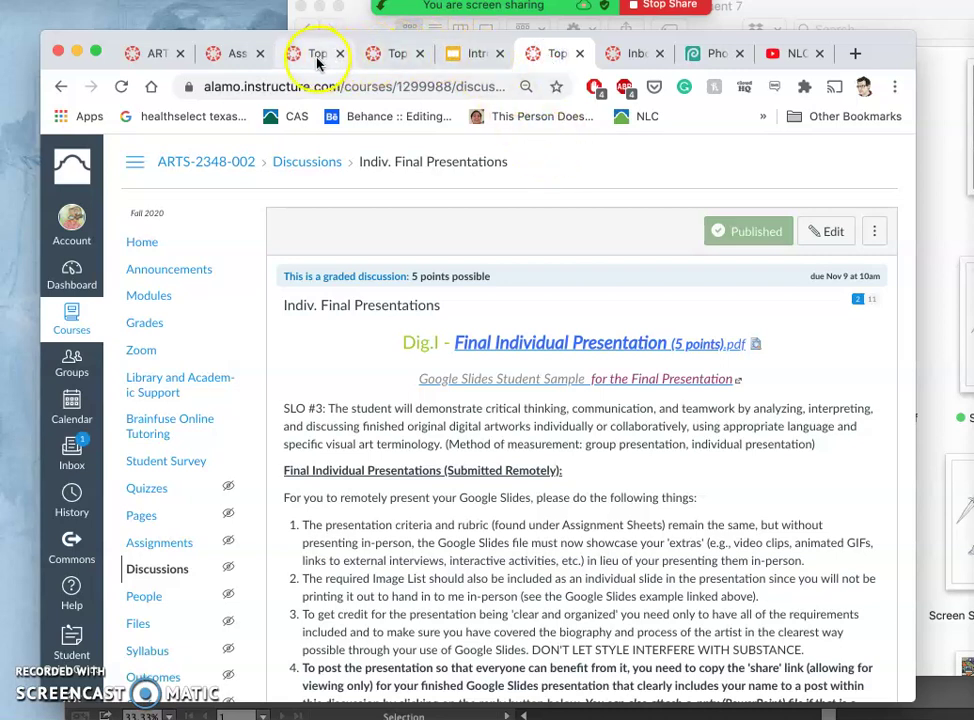
pyautogui.click(393, 60)
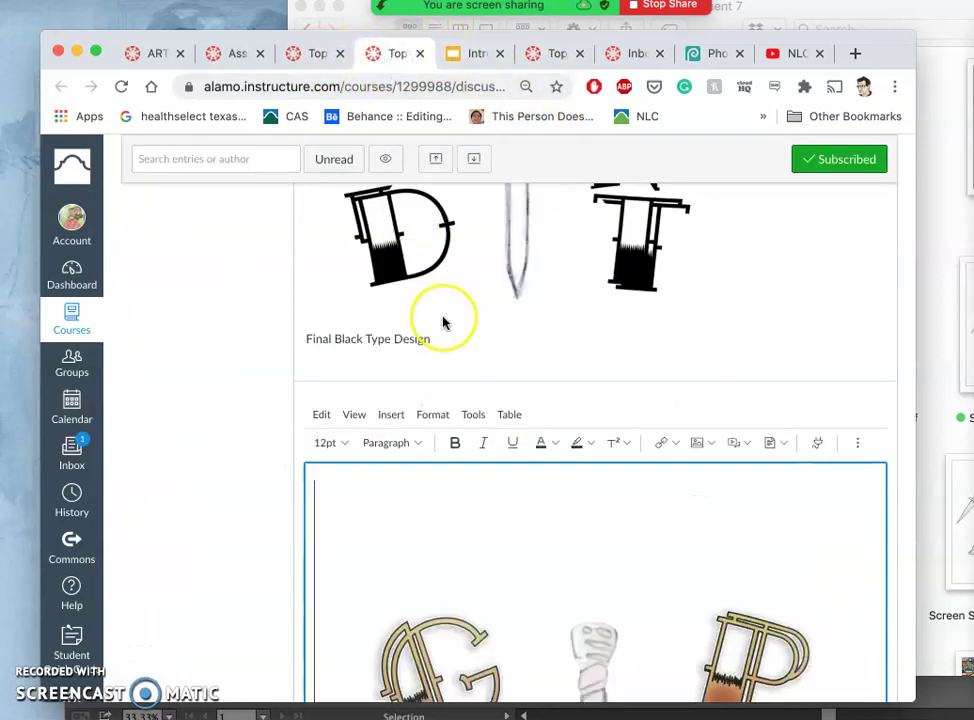
pyautogui.scroll(-5, 443, 322)
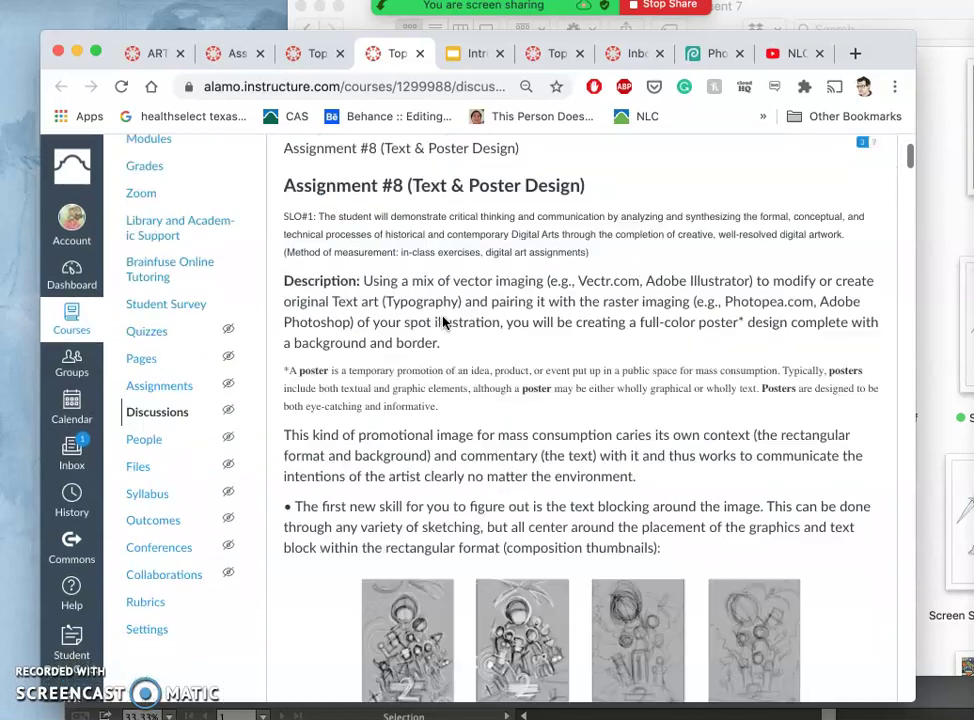
pyautogui.scroll(-4, 443, 322)
pyautogui.scroll(-3, 443, 322)
pyautogui.scroll(-8, 482, 457)
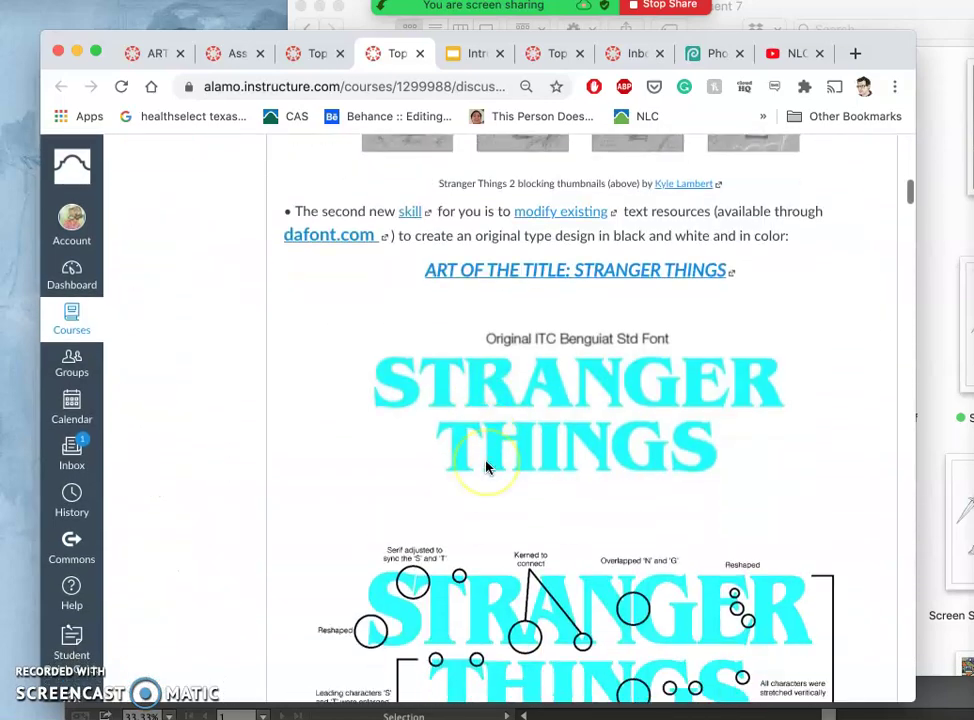
pyautogui.scroll(-5, 487, 467)
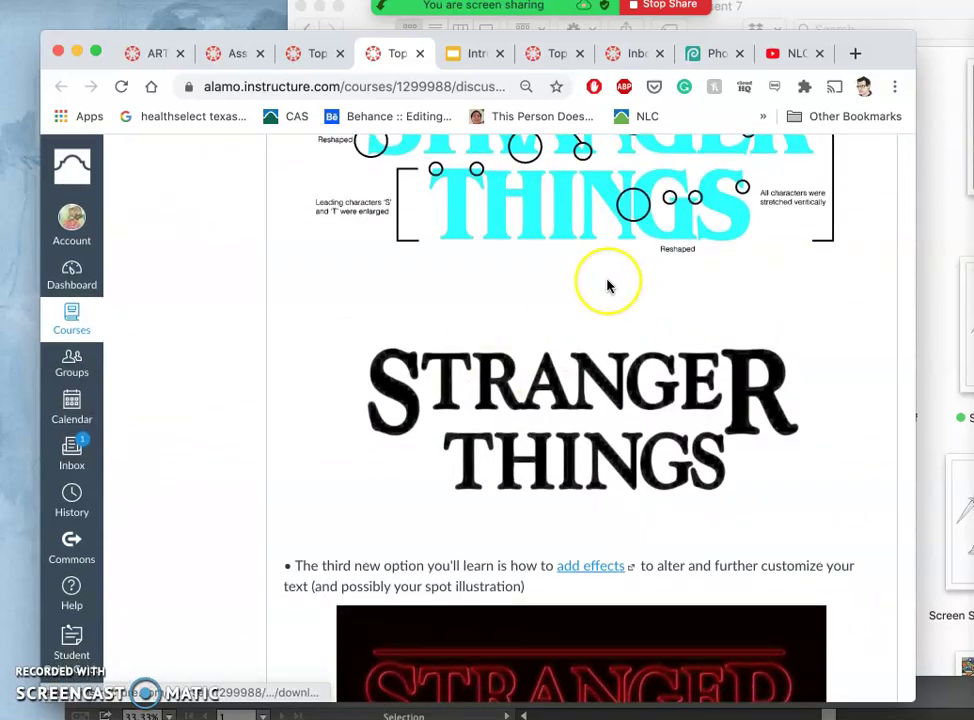
pyautogui.scroll(-3, 607, 284)
pyautogui.scroll(-3, 607, 284)
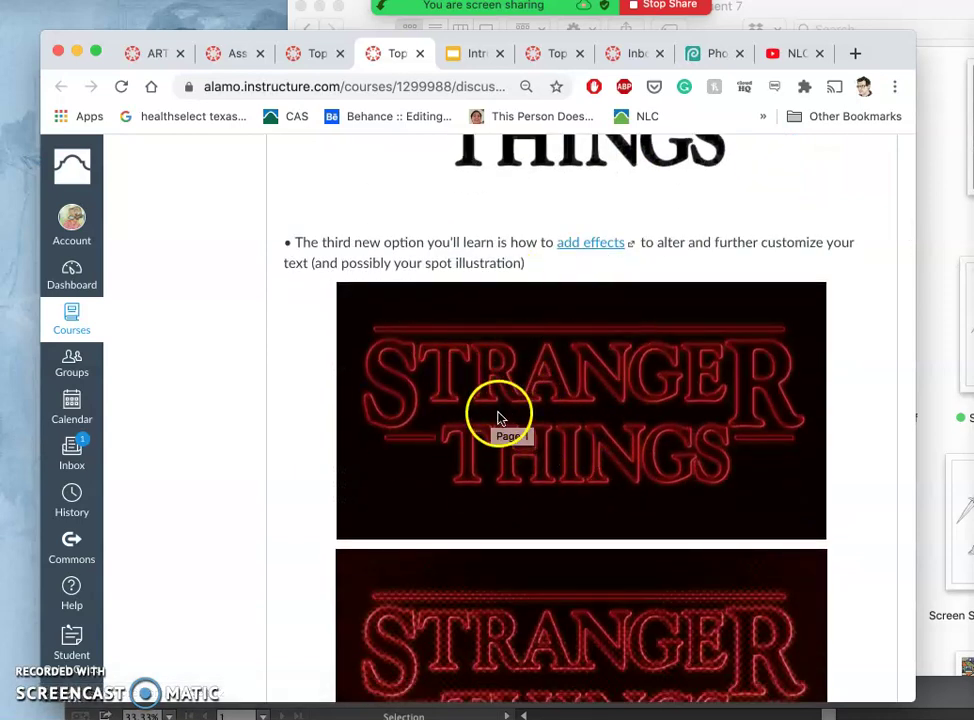
pyautogui.scroll(-3, 519, 406)
# Step: Open the 'Introduction to Color Separation' slides at slide 3, index and halftone separation
pyautogui.scroll(-1, 519, 406)
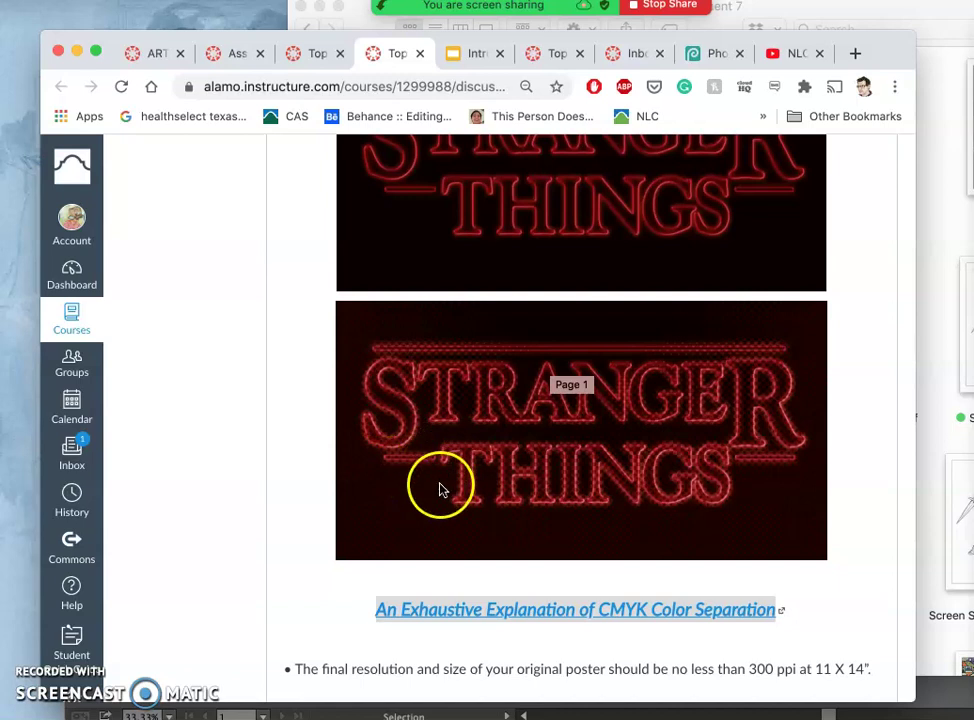
pyautogui.scroll(-1, 485, 493)
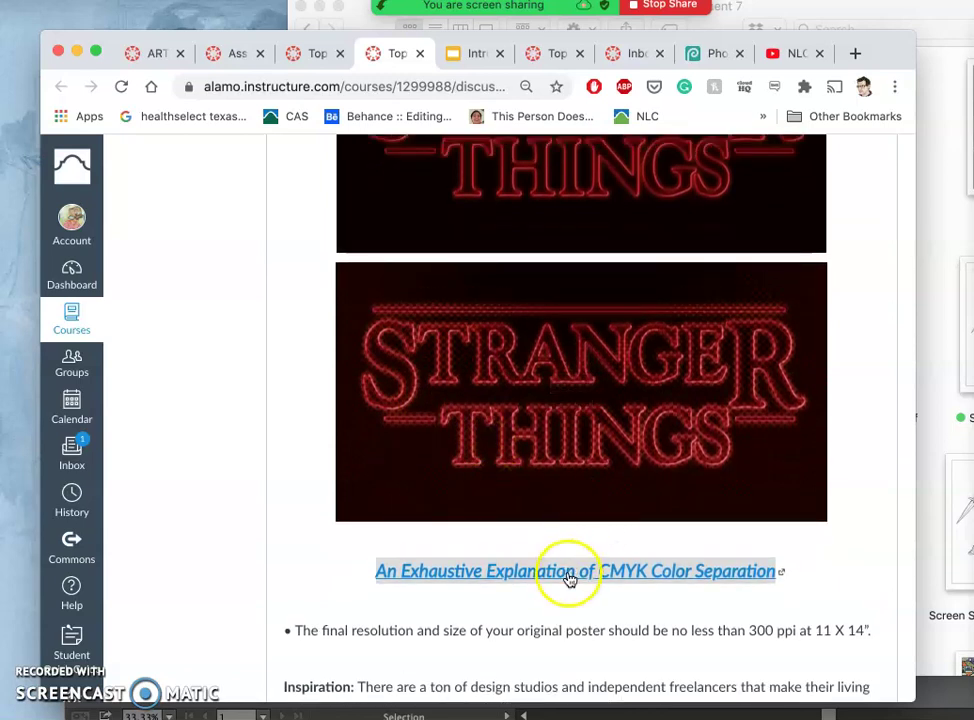
pyautogui.click(472, 55)
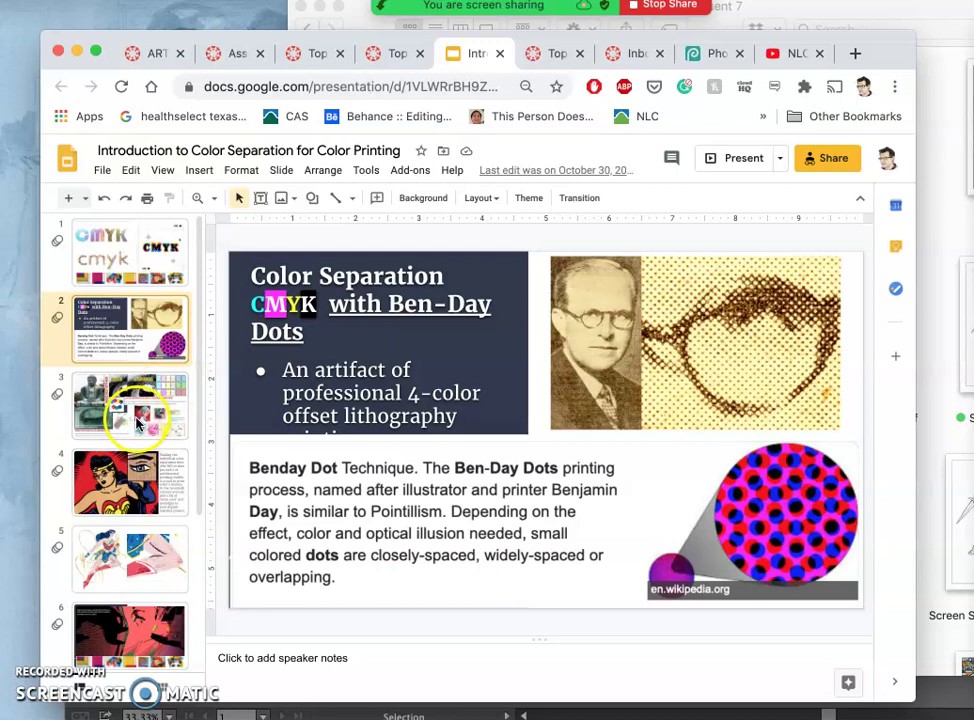
pyautogui.click(138, 424)
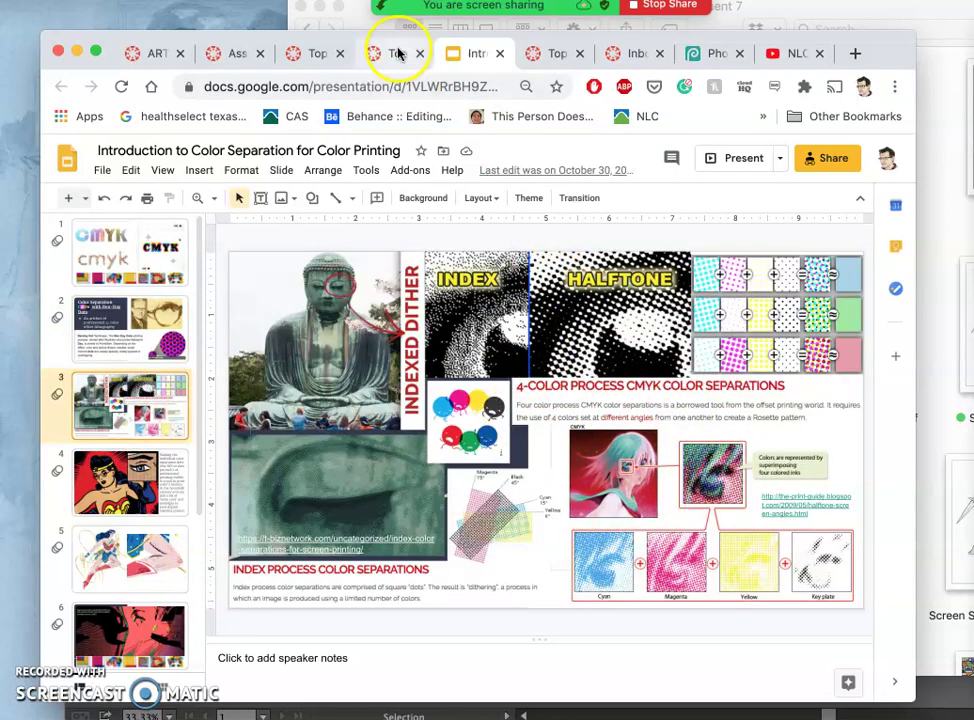
# Step: Back in Photopea, tweak the Outer Glow on the red blade tip and apply the layer style
pyautogui.click(708, 60)
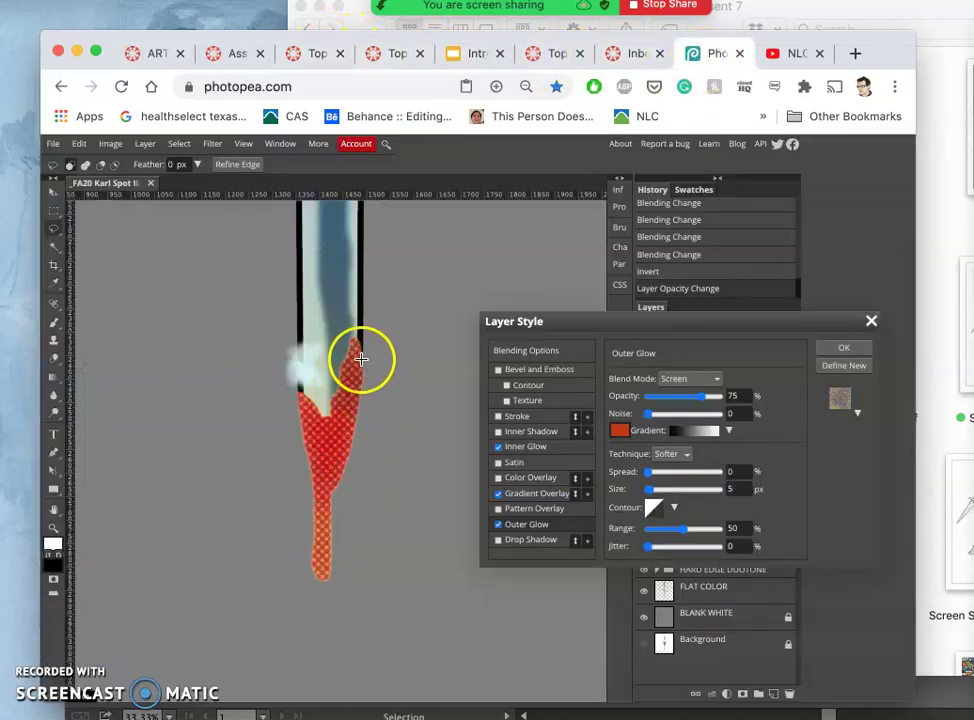
pyautogui.moveTo(361, 358)
pyautogui.mouseDown()
pyautogui.moveTo(343, 452)
pyautogui.moveTo(343, 321)
pyautogui.moveTo(383, 470)
pyautogui.moveTo(300, 380)
pyautogui.mouseUp()
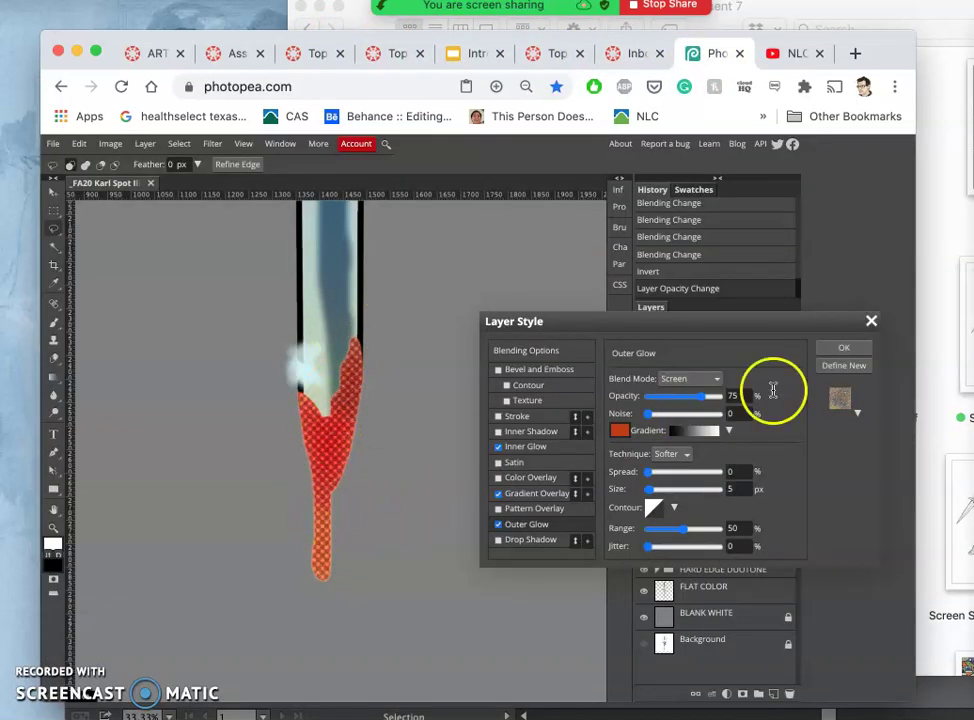
pyautogui.click(844, 348)
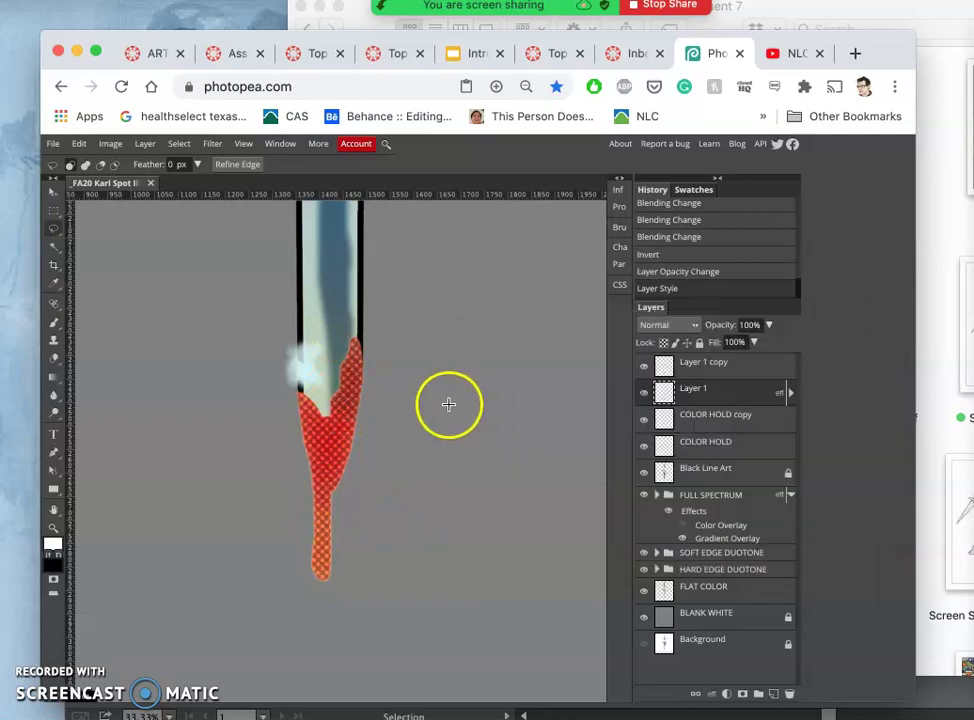
pyautogui.scroll(-5, 449, 404)
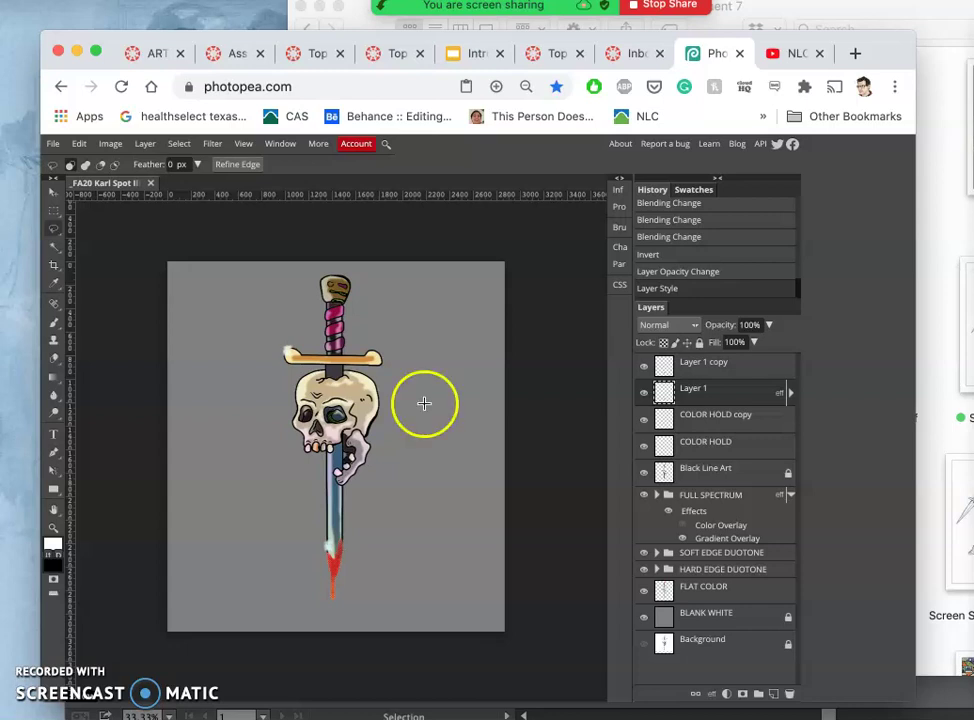
pyautogui.scroll(1, 363, 508)
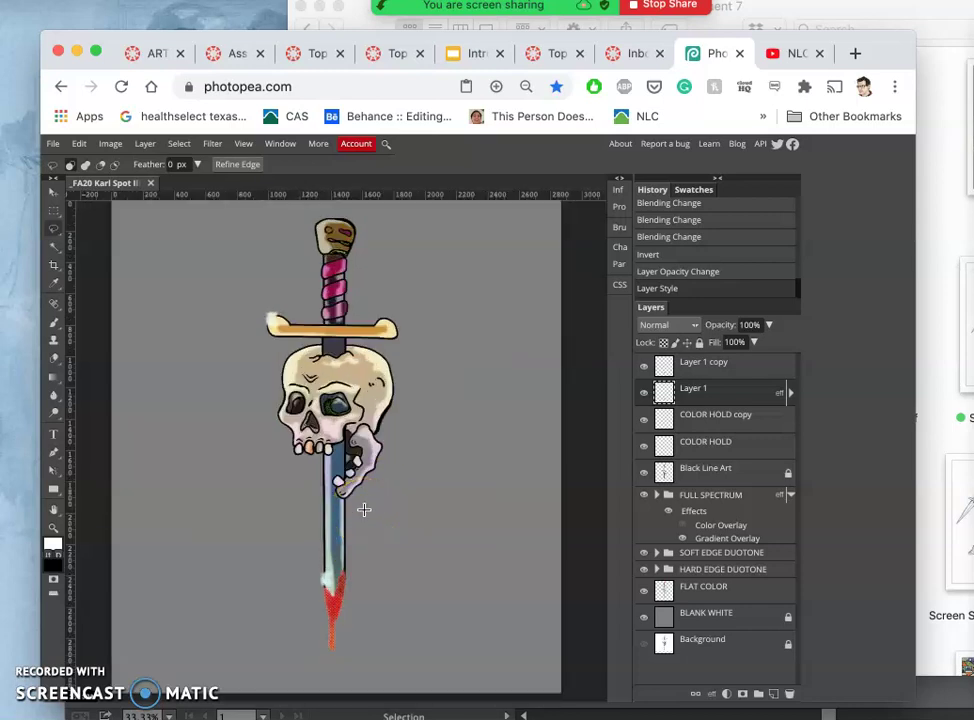
pyautogui.scroll(-1, 363, 512)
pyautogui.scroll(2, 365, 514)
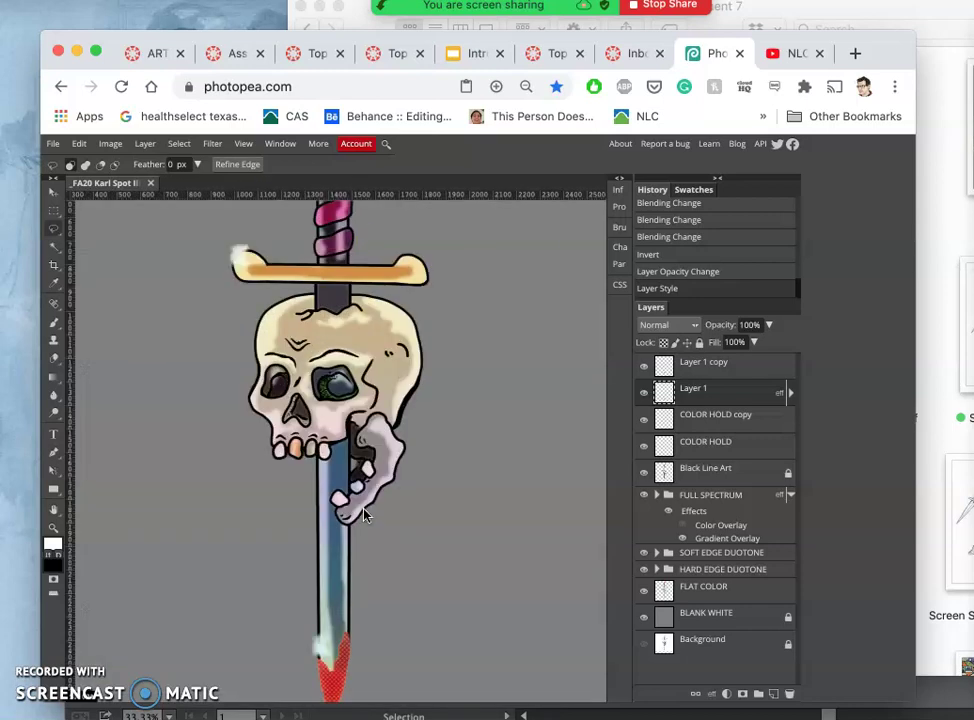
pyautogui.scroll(-2, 363, 514)
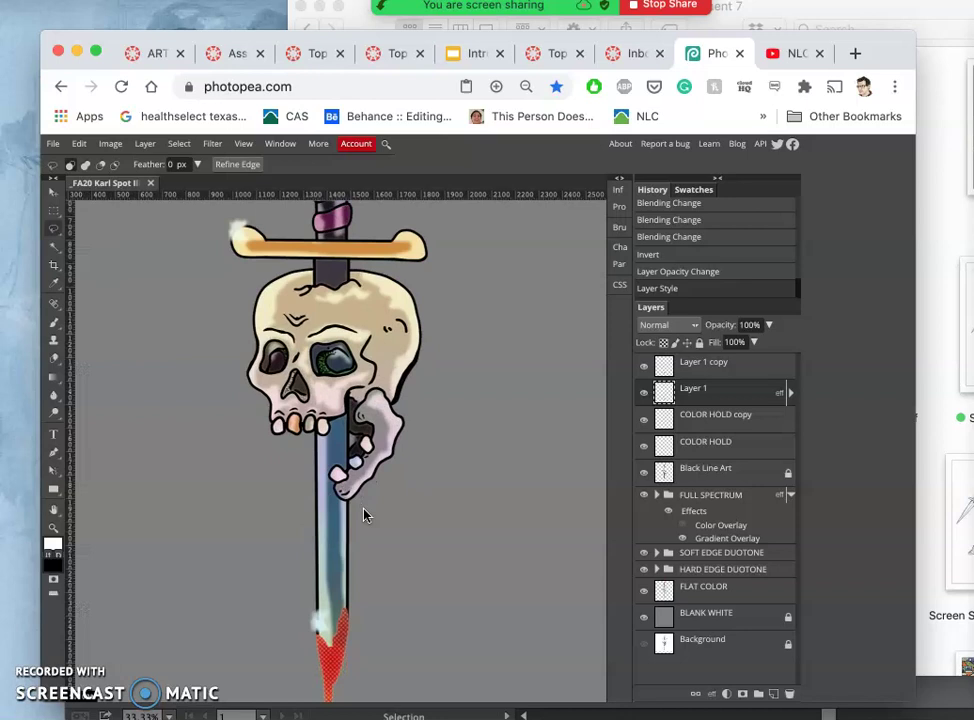
# Step: Move Layer 1 below Black Line Art, just above the FULL SPECTRUM group
pyautogui.click(717, 394)
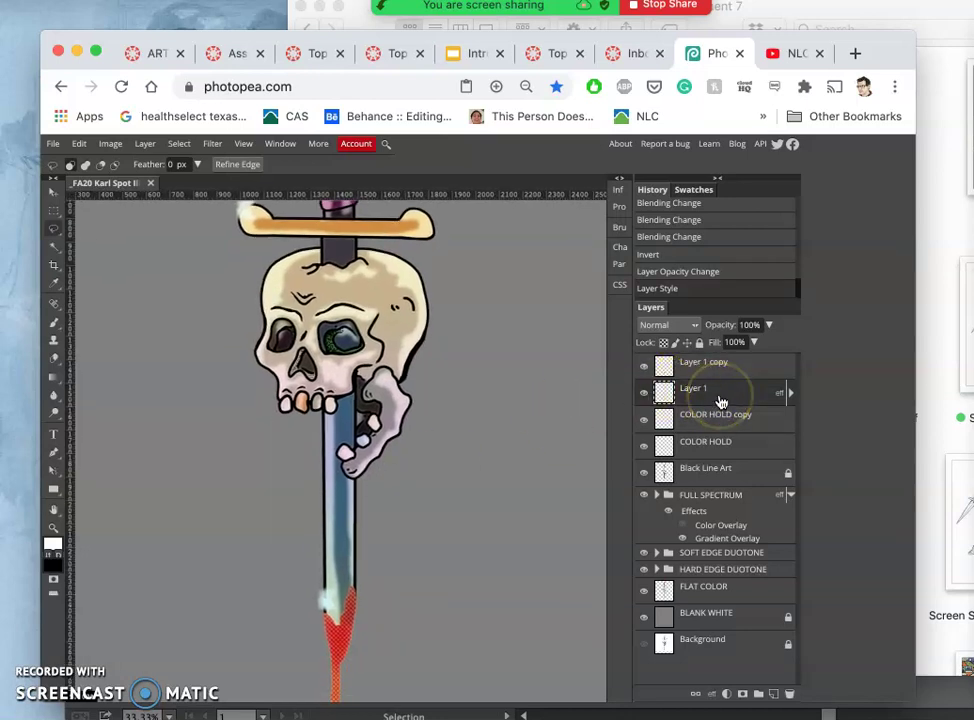
pyautogui.hotkey('ctrl', '[')
pyautogui.hotkey('ctrl', '[')
pyautogui.hotkey('ctrl', '[')
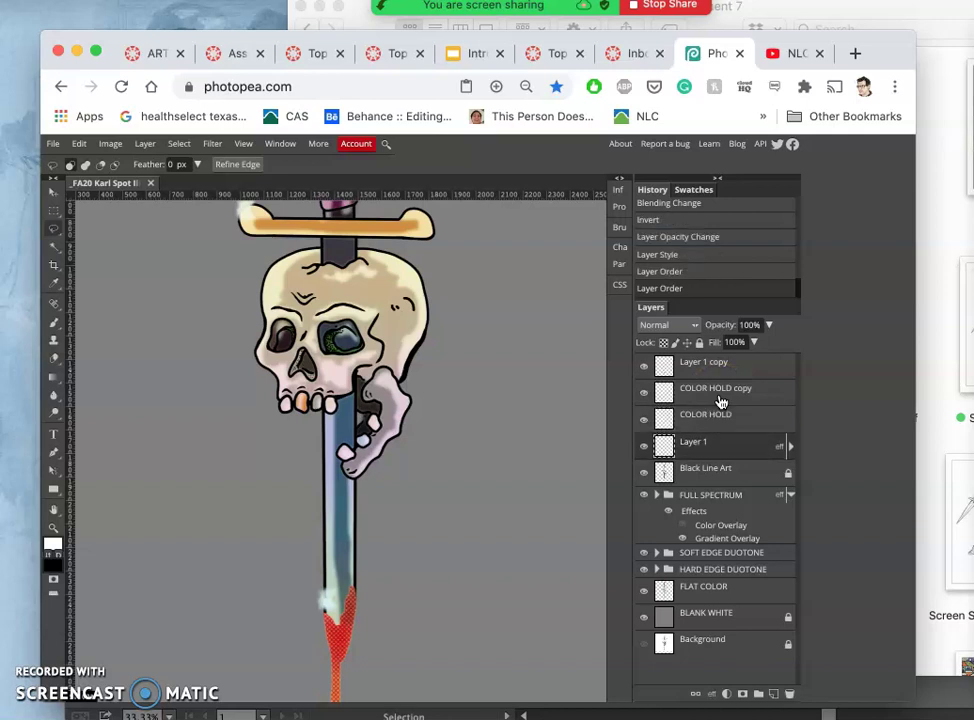
pyautogui.hotkey('ctrl', '[')
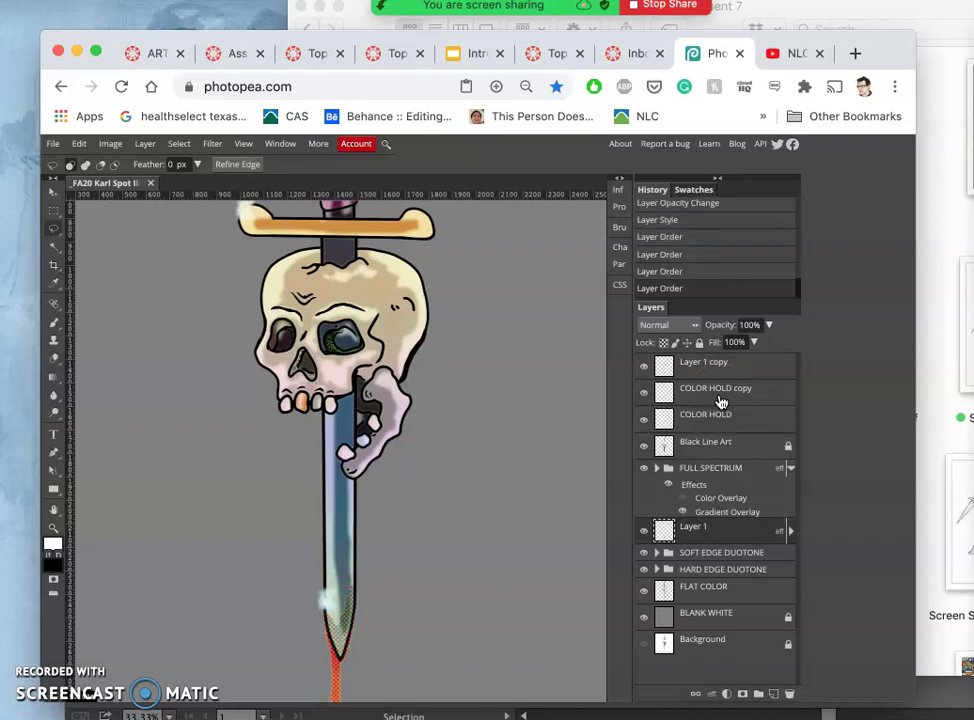
pyautogui.hotkey('ctrl', '[')
pyautogui.hotkey('ctrl', '[')
pyautogui.hotkey('ctrl', '[')
pyautogui.hotkey('ctrl', '[')
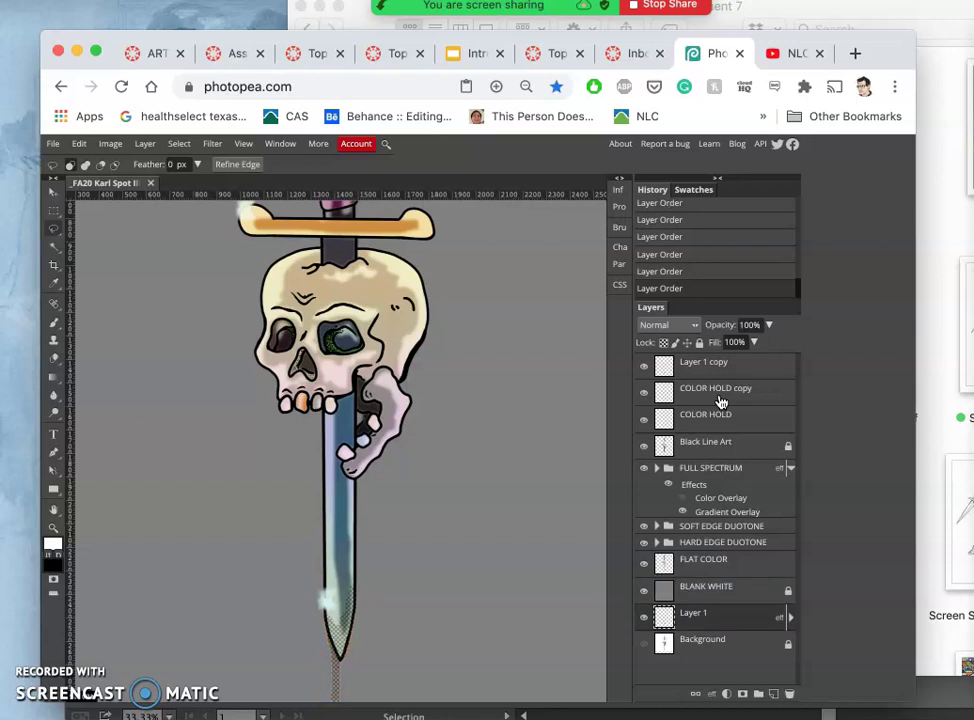
pyautogui.hotkey('ctrl', ']')
pyautogui.hotkey('ctrl', ']')
pyautogui.hotkey('ctrl', ']')
pyautogui.hotkey('ctrl', ']')
pyautogui.hotkey('ctrl', ']')
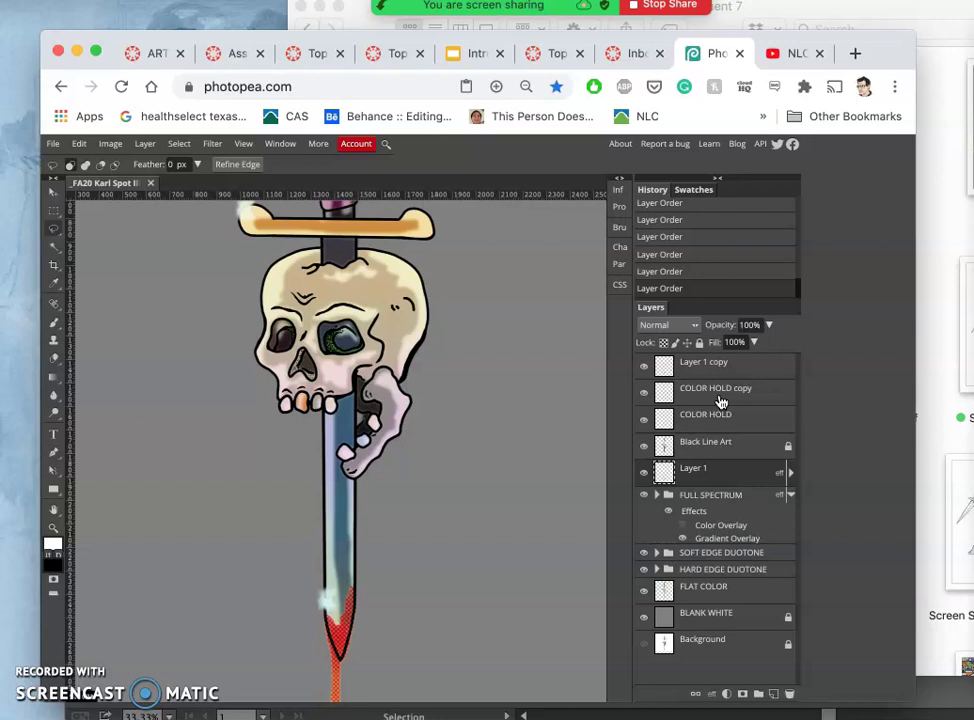
# Step: Zoom in on the sword blade tip and switch to the Lasso tool
pyautogui.scroll(-3, 498, 426)
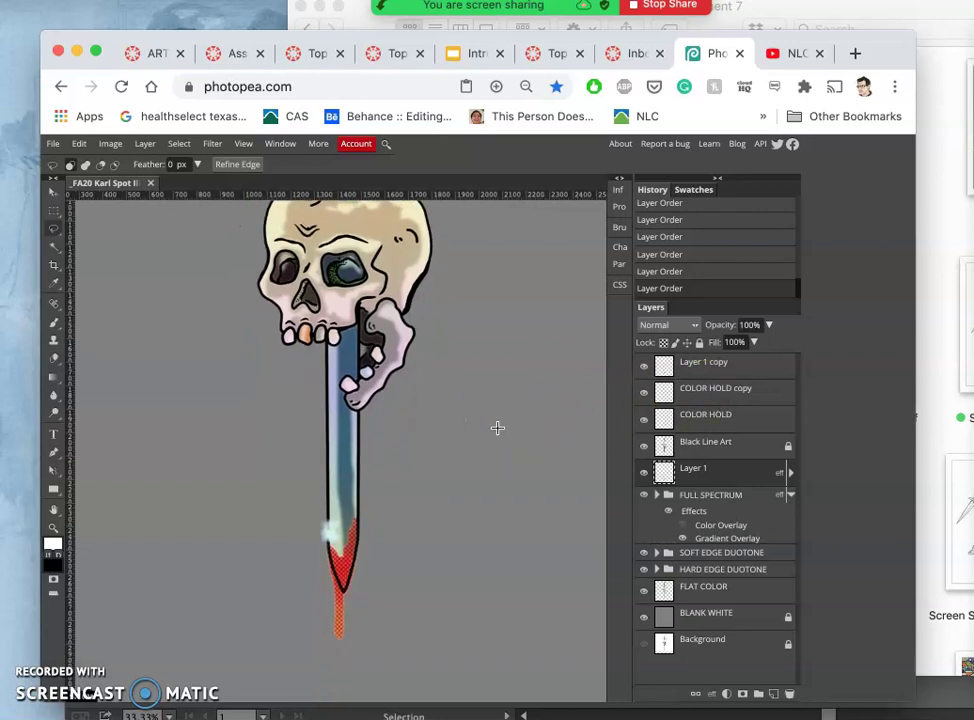
pyautogui.hotkey('ctrl', '=')
pyautogui.hotkey('ctrl', '=')
pyautogui.hotkey('ctrl', '=')
pyautogui.scroll(-3, 498, 430)
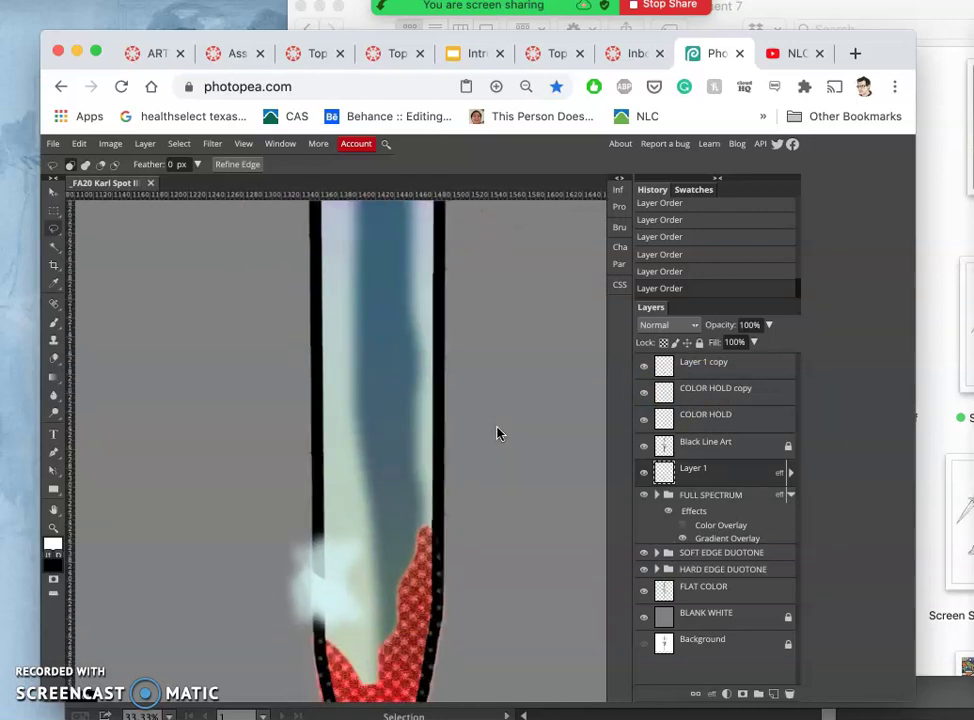
pyautogui.scroll(-5, 498, 430)
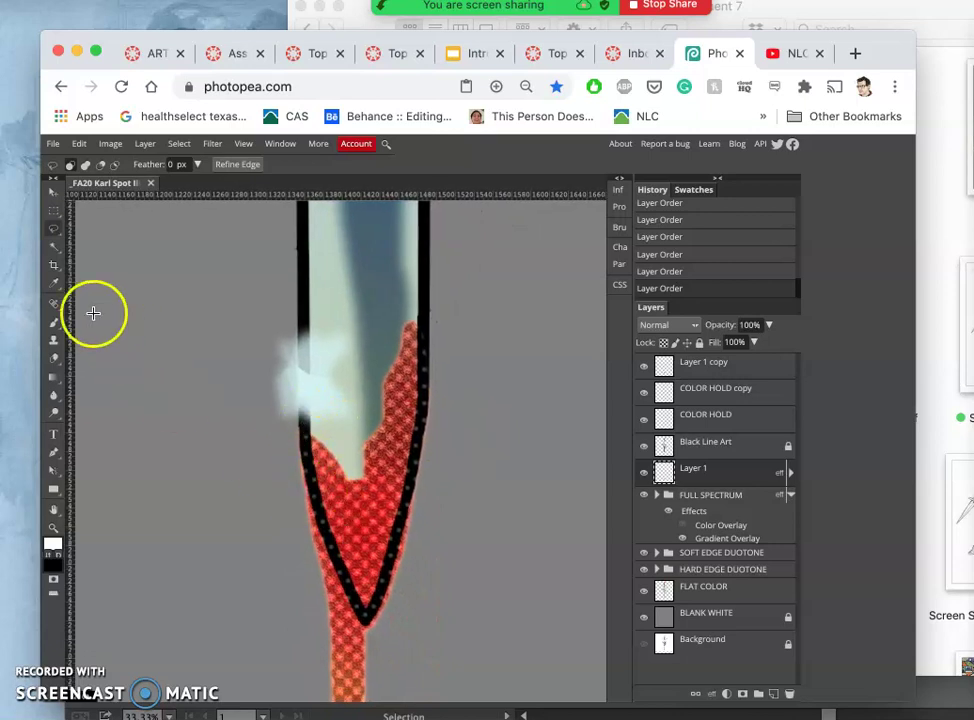
pyautogui.click(54, 228)
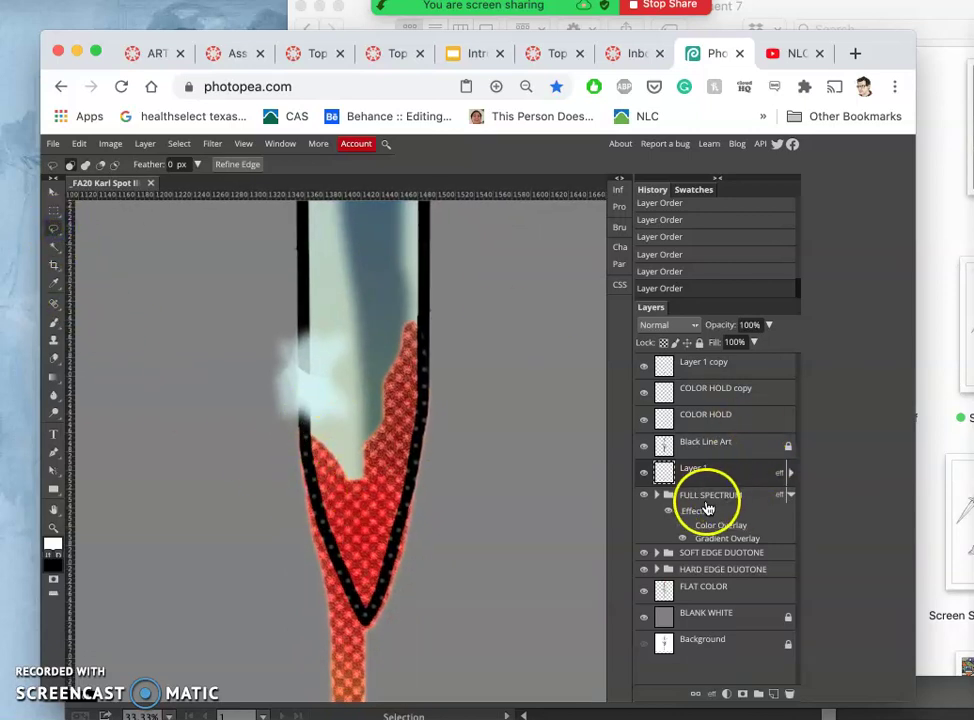
# Step: Toggle Black Line Art's visibility off and back on to check the red tip's edge
pyautogui.click(644, 446)
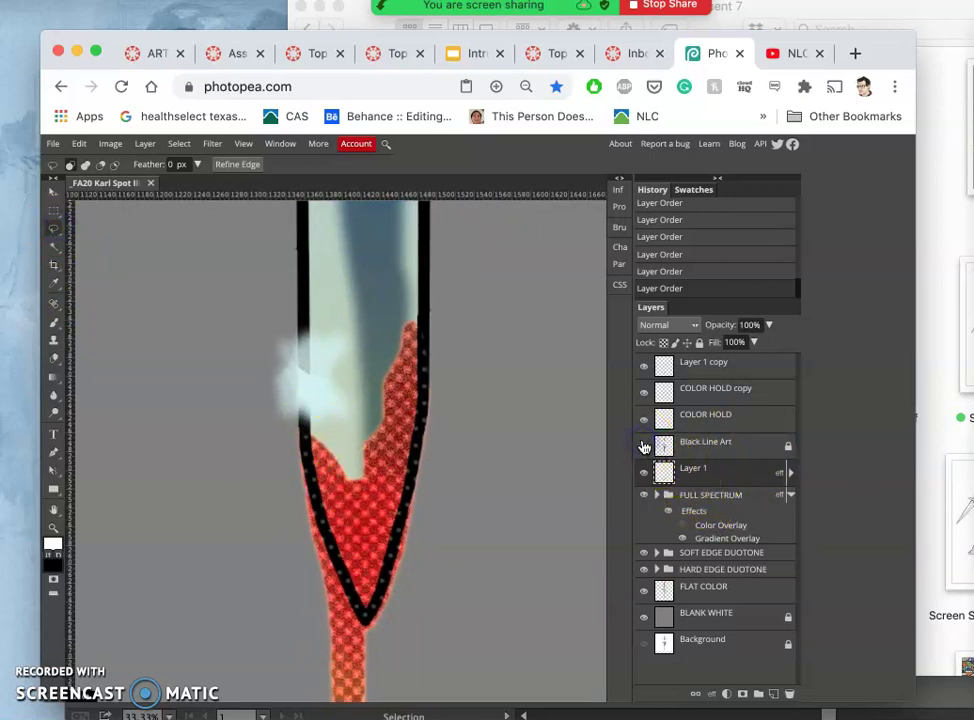
pyautogui.click(645, 450)
pyautogui.click(645, 450)
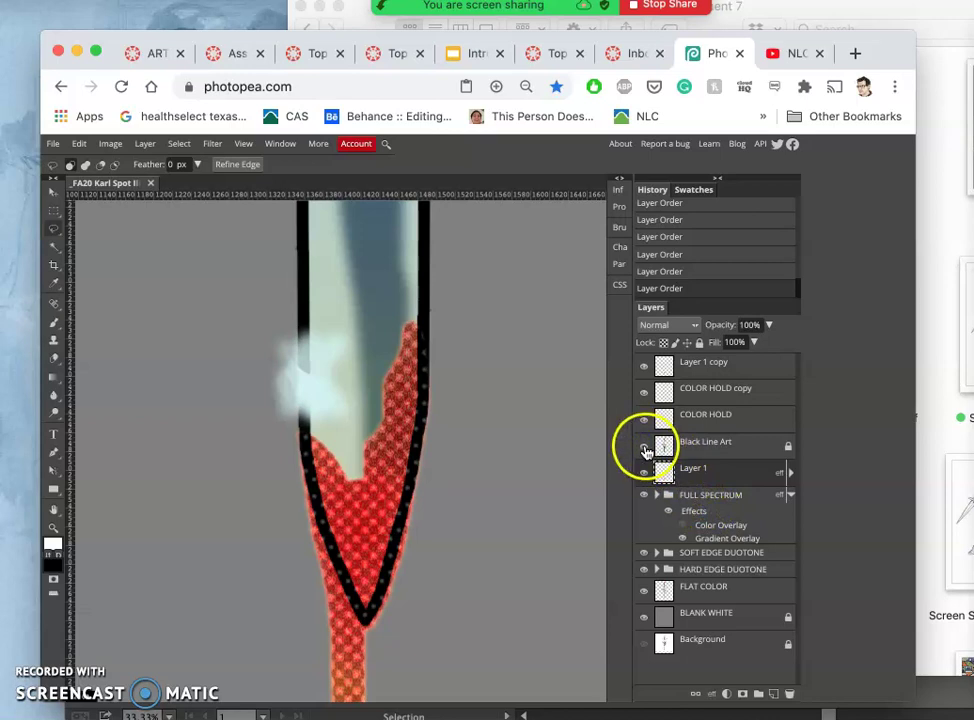
pyautogui.click(645, 450)
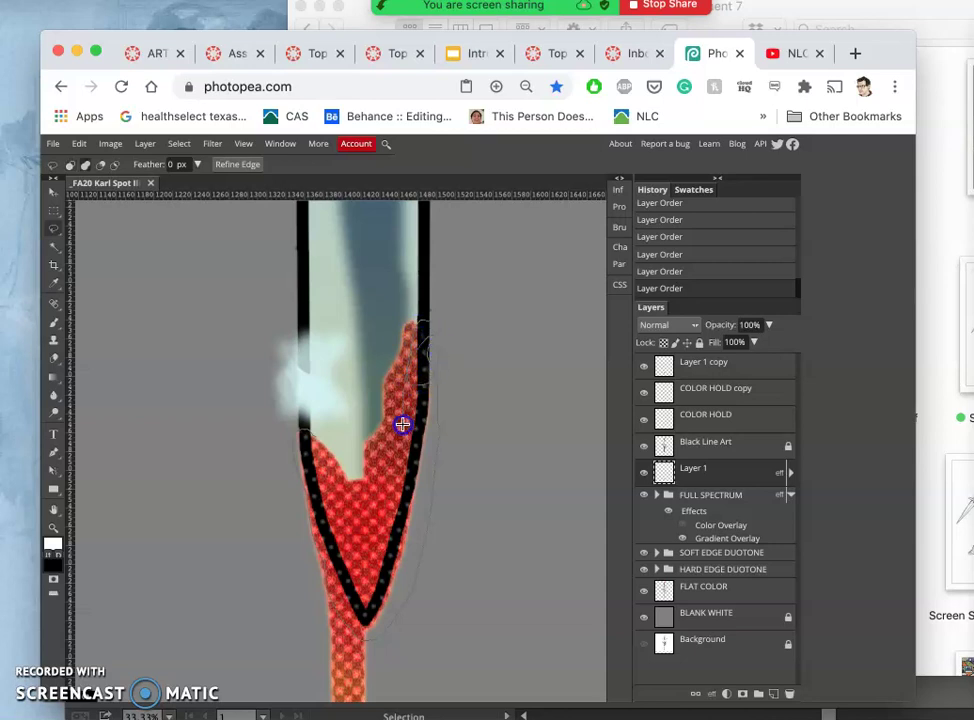
pyautogui.moveTo(323, 450); pyautogui.dragTo(322, 445)
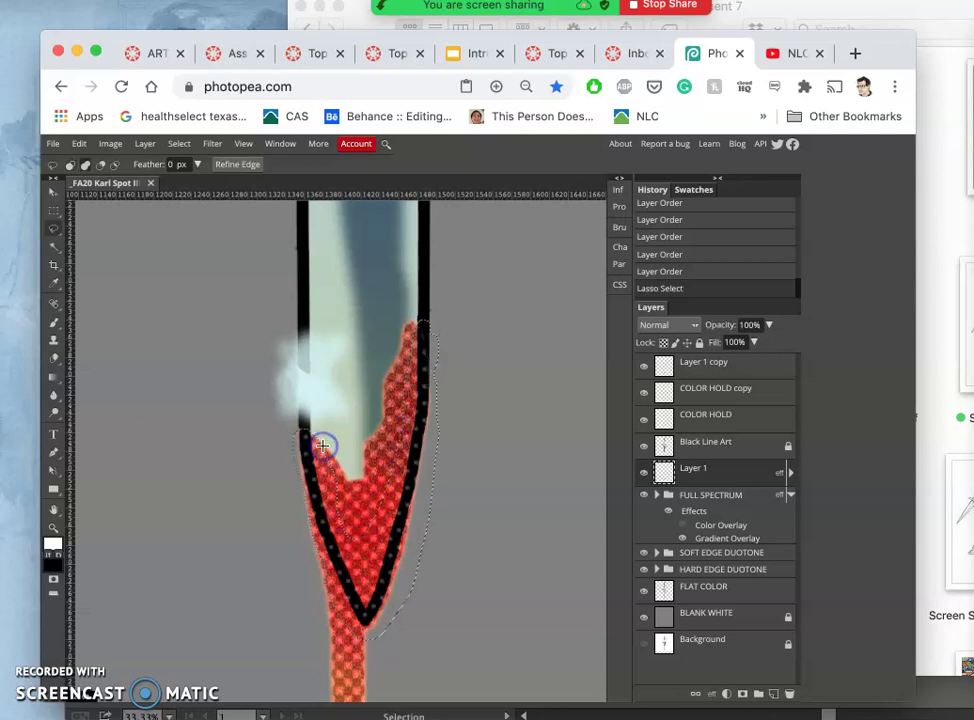
pyautogui.click(390, 463)
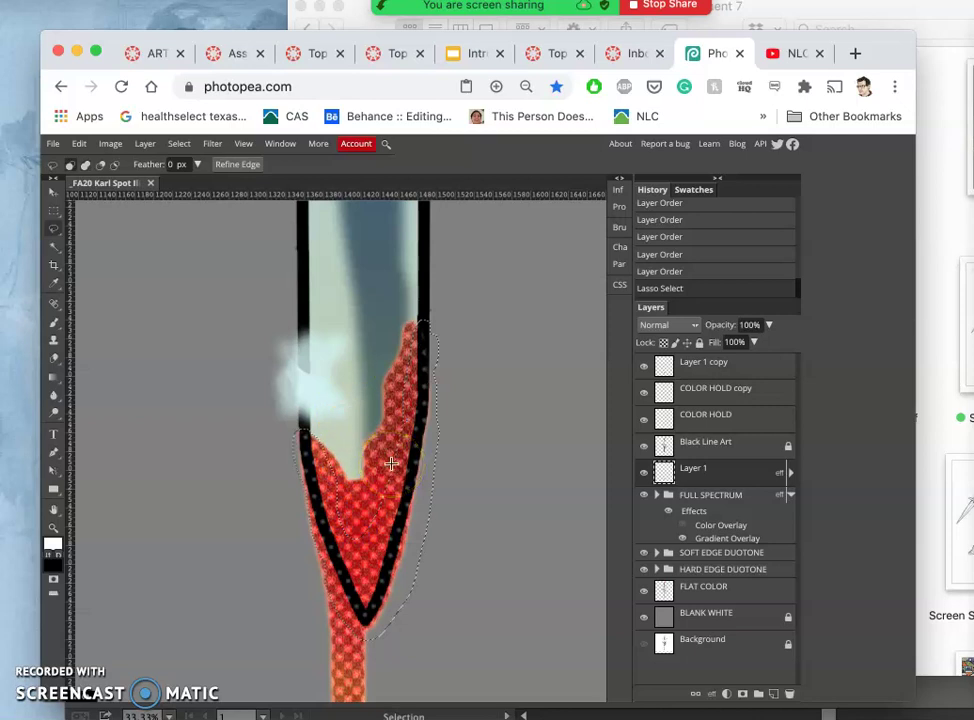
pyautogui.hotkey('ctrl', 'j')
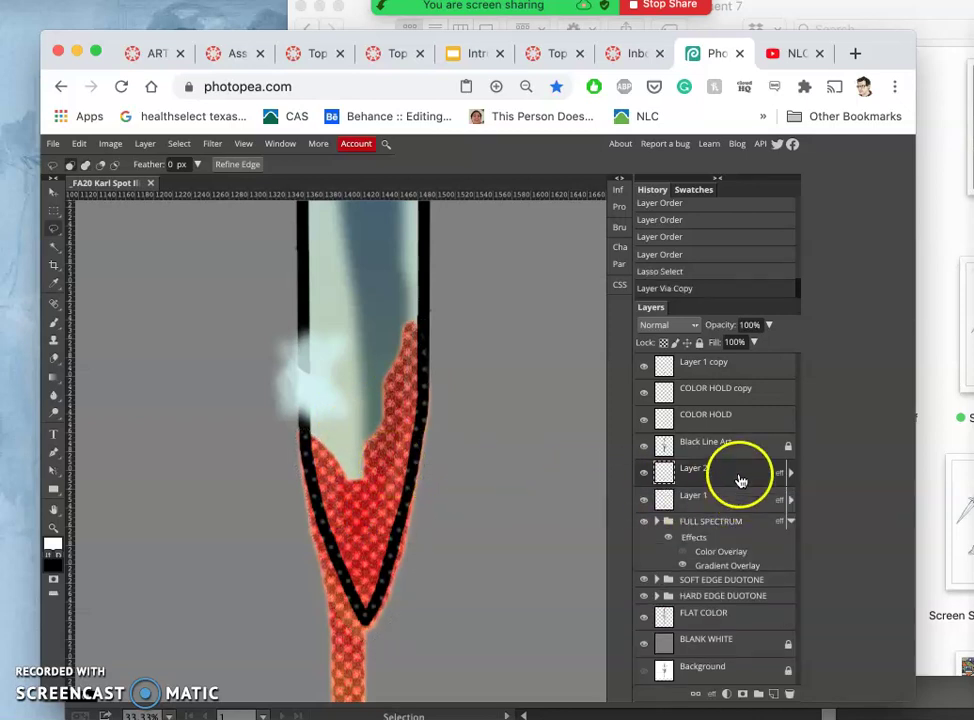
pyautogui.click(790, 472)
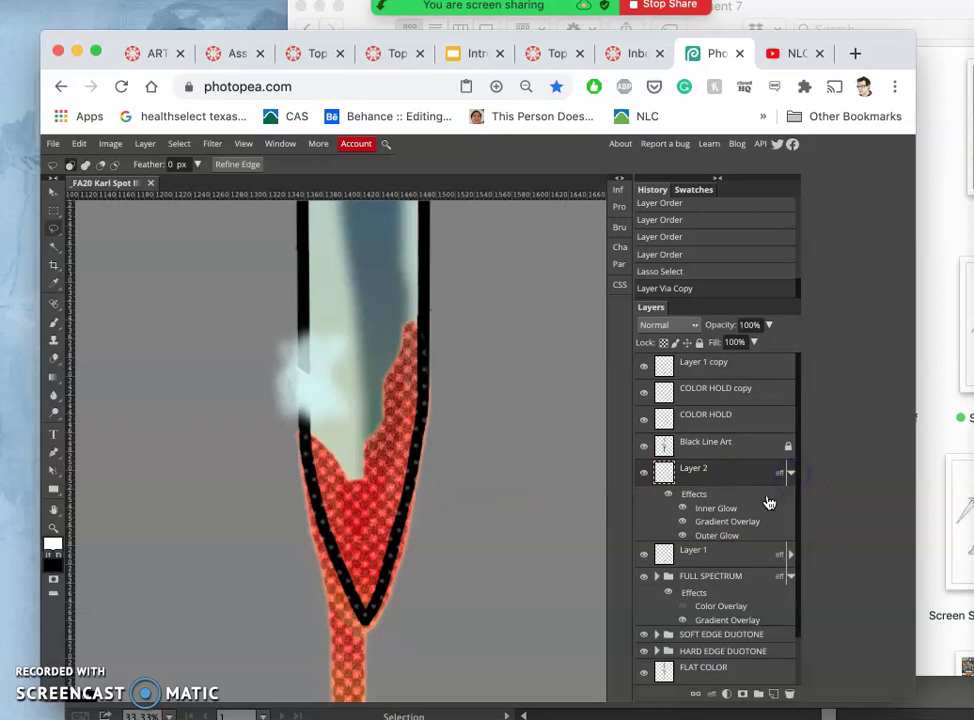
pyautogui.click(694, 494)
pyautogui.doubleClick(694, 494)
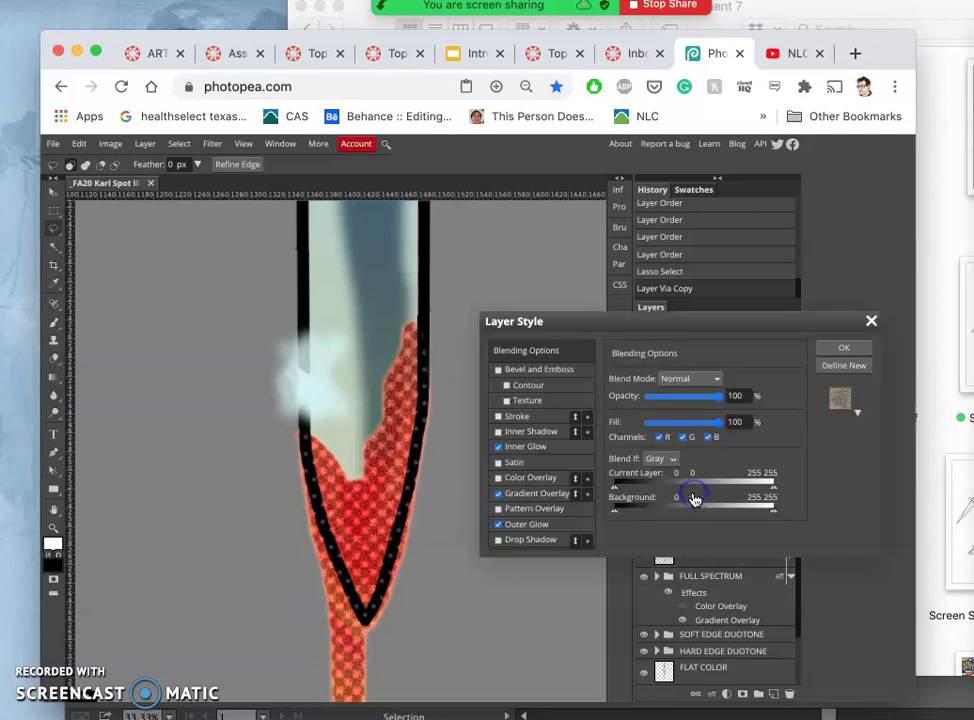
pyautogui.click(515, 480)
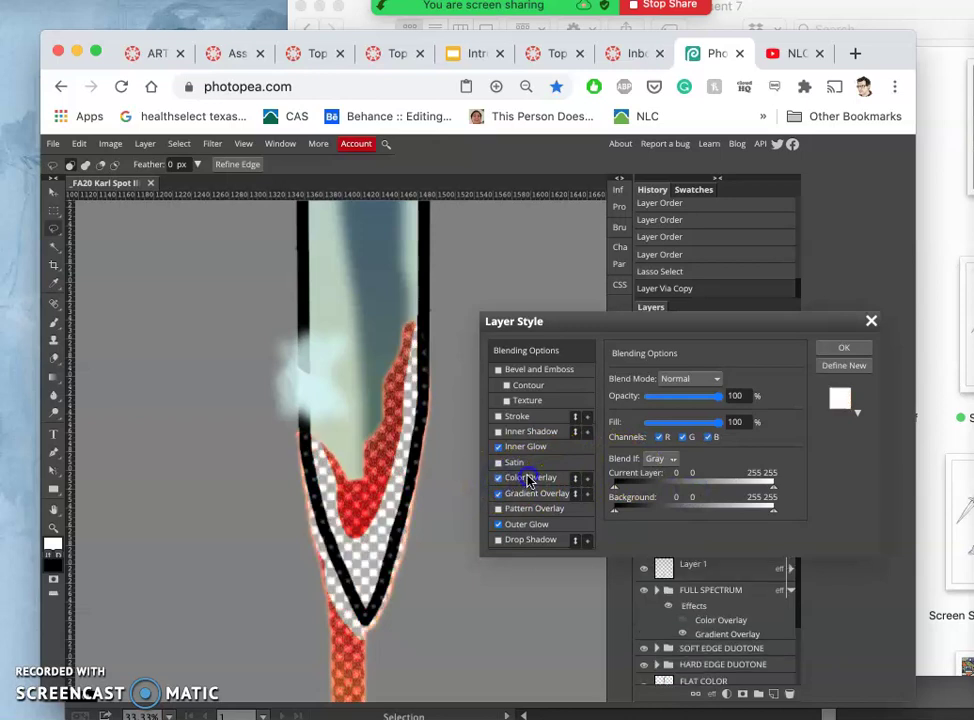
pyautogui.click(529, 481)
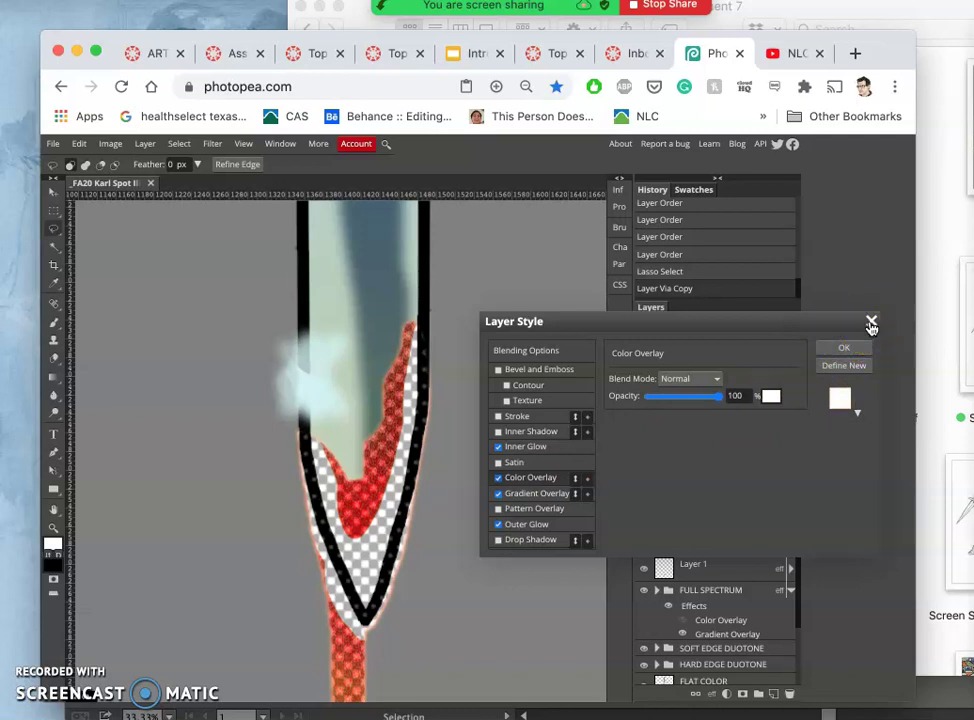
pyautogui.click(845, 368)
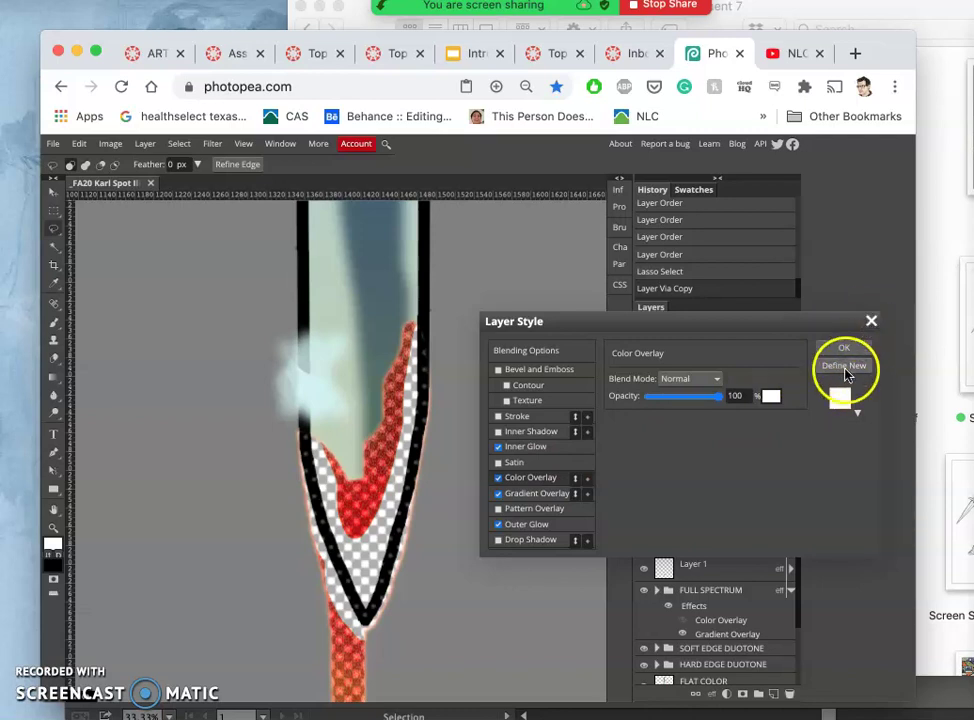
pyautogui.click(871, 321)
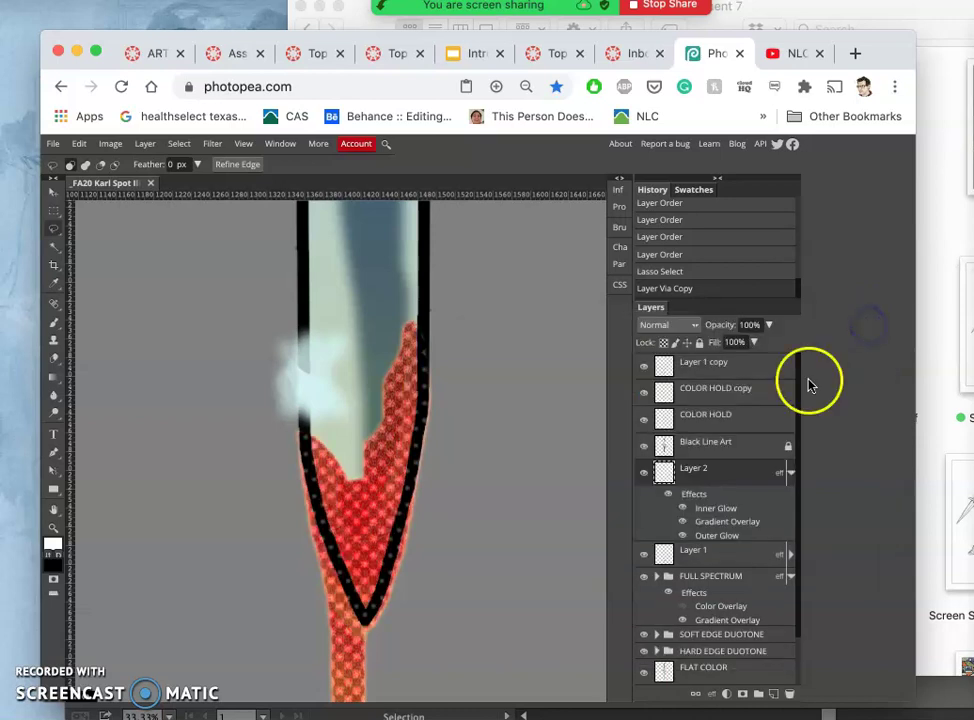
pyautogui.doubleClick(695, 472)
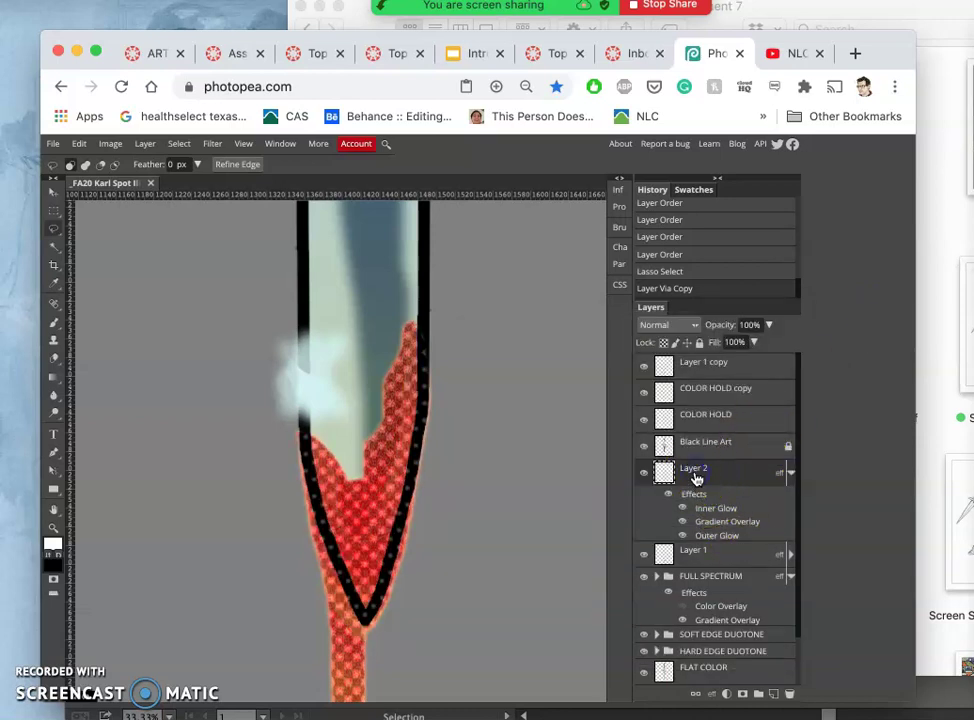
pyautogui.press('Delete')
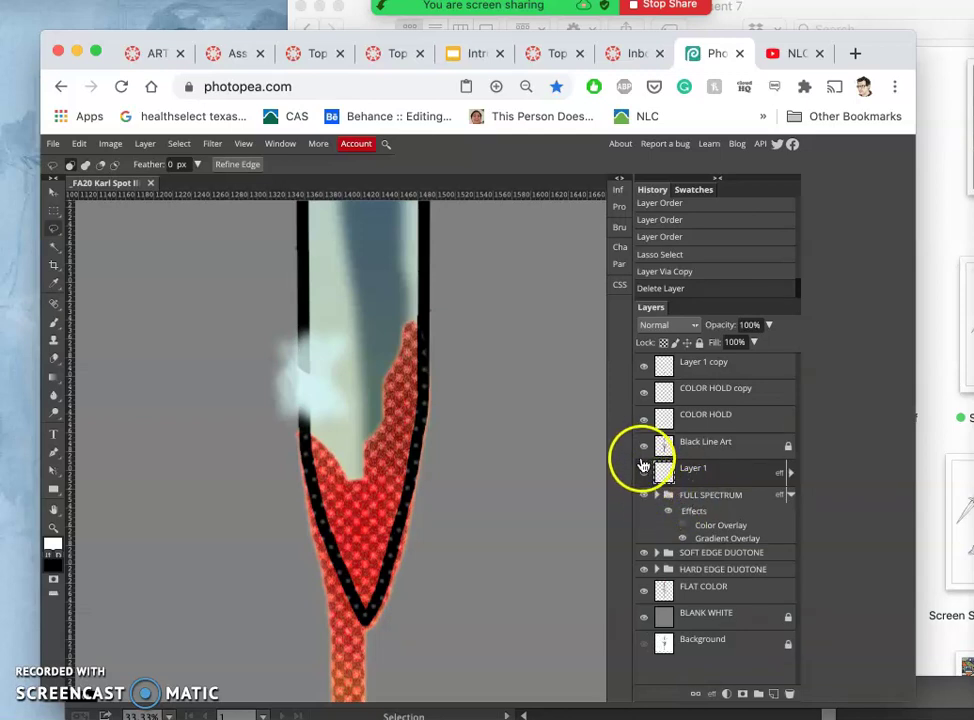
# Step: Lasso the blade tip outline on Black Line Art, copy it to Layer 2, and lock it
pyautogui.click(643, 446)
pyautogui.click(643, 446)
pyautogui.click(698, 446)
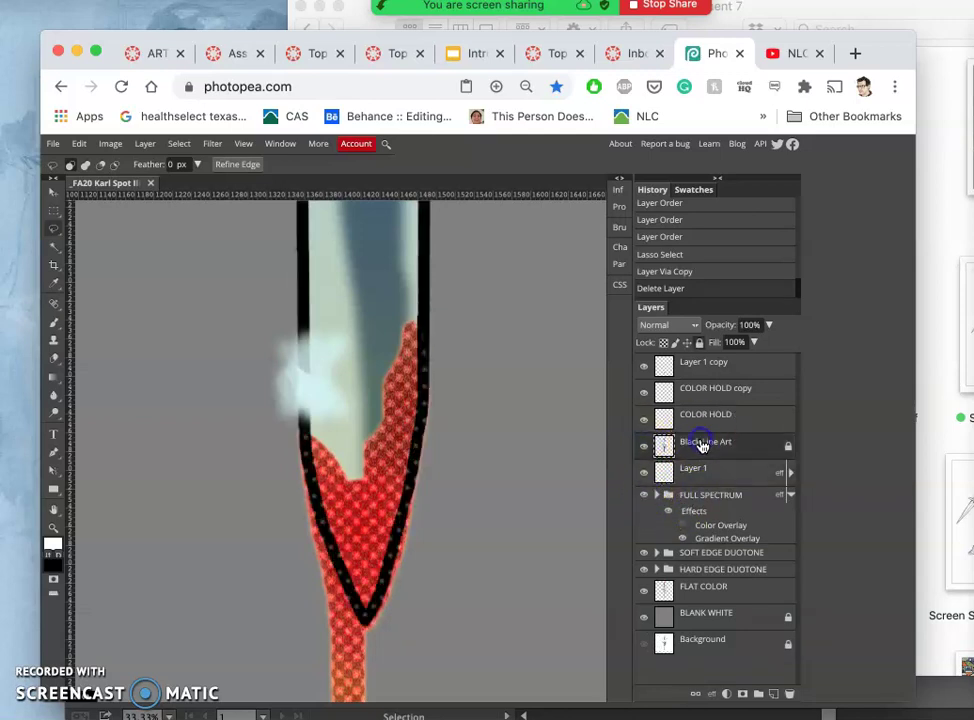
pyautogui.click(53, 229)
pyautogui.moveTo(322, 439)
pyautogui.mouseDown()
pyautogui.moveTo(317, 446)
pyautogui.moveTo(311, 434)
pyautogui.mouseUp()
pyautogui.moveTo(365, 642)
pyautogui.mouseDown()
pyautogui.moveTo(415, 585)
pyautogui.moveTo(437, 418)
pyautogui.mouseUp()
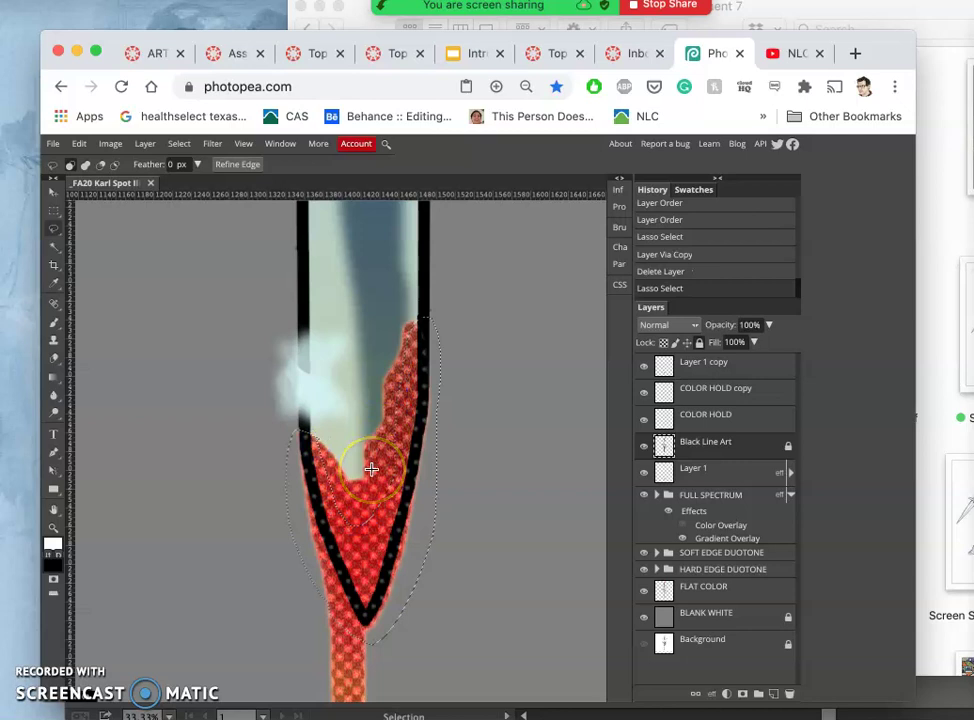
pyautogui.hotkey('ctrl', 'j')
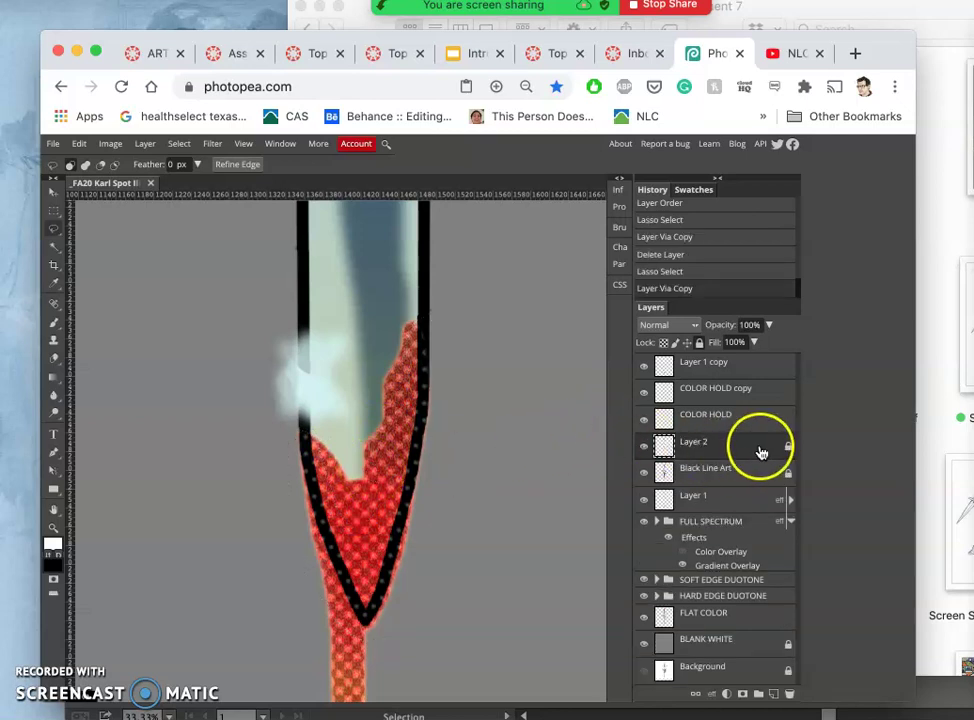
pyautogui.click(699, 342)
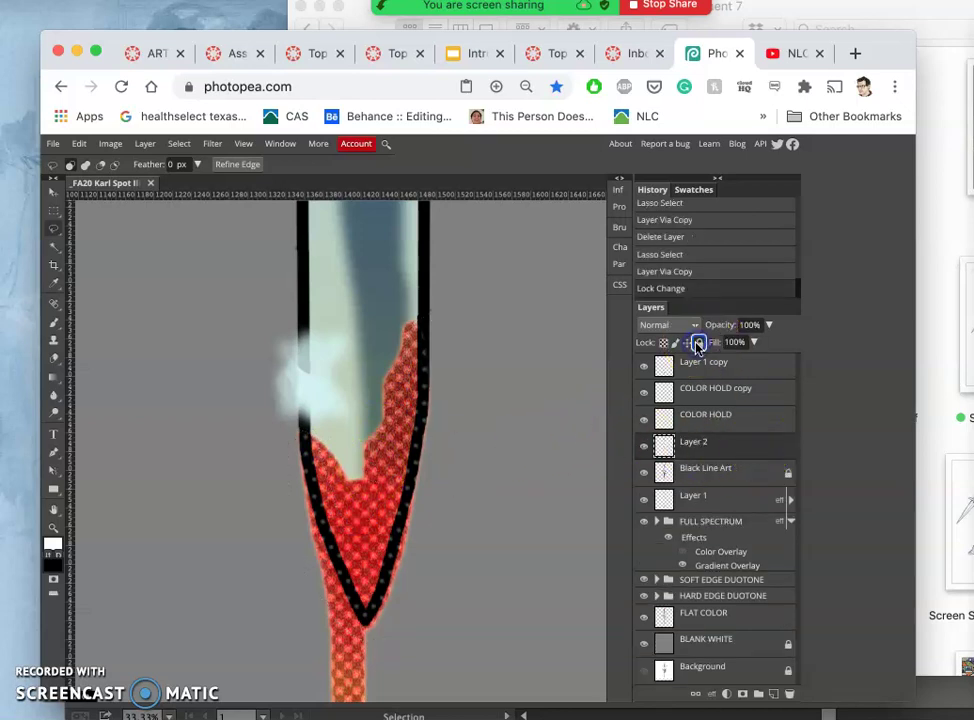
# Step: Add a Color Overlay in dark red #910e0e at 100% opacity to Layer 2
pyautogui.doubleClick(749, 452)
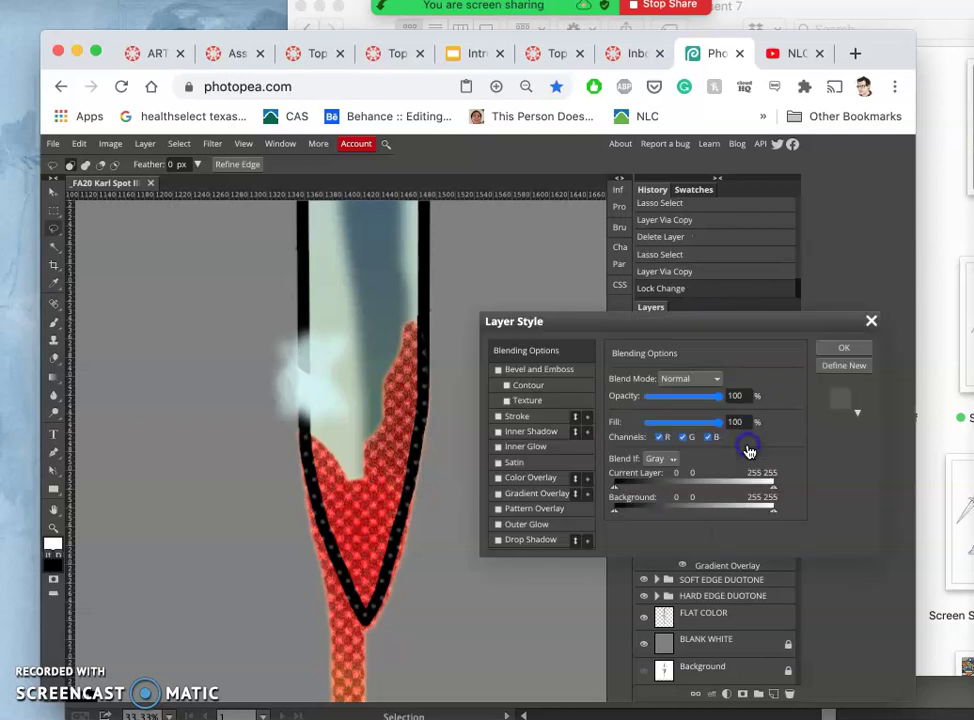
pyautogui.click(500, 482)
pyautogui.click(527, 482)
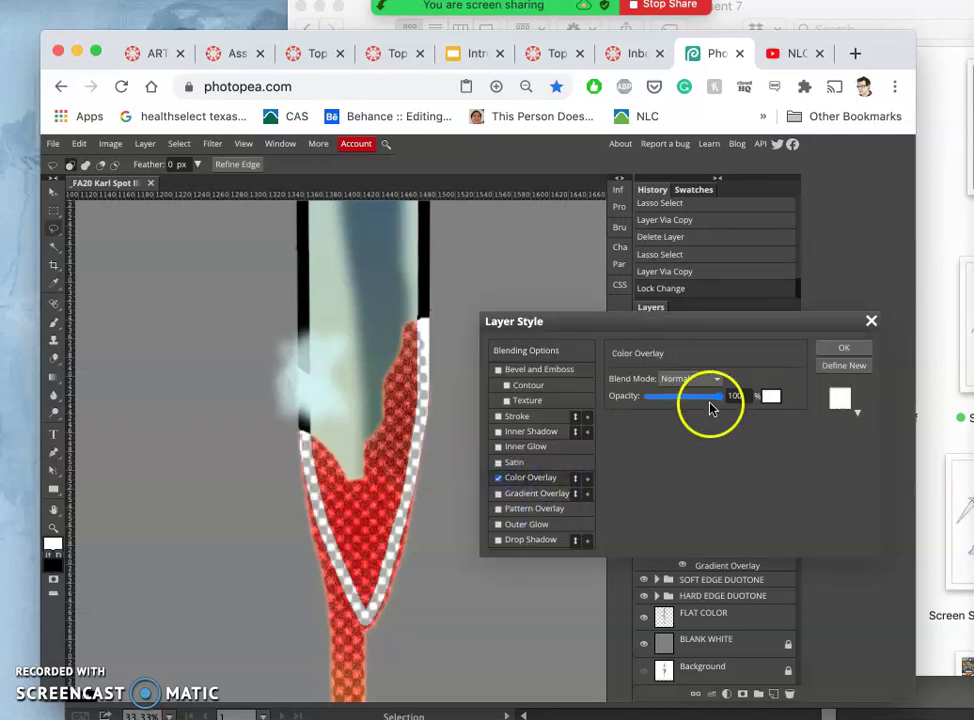
pyautogui.click(772, 398)
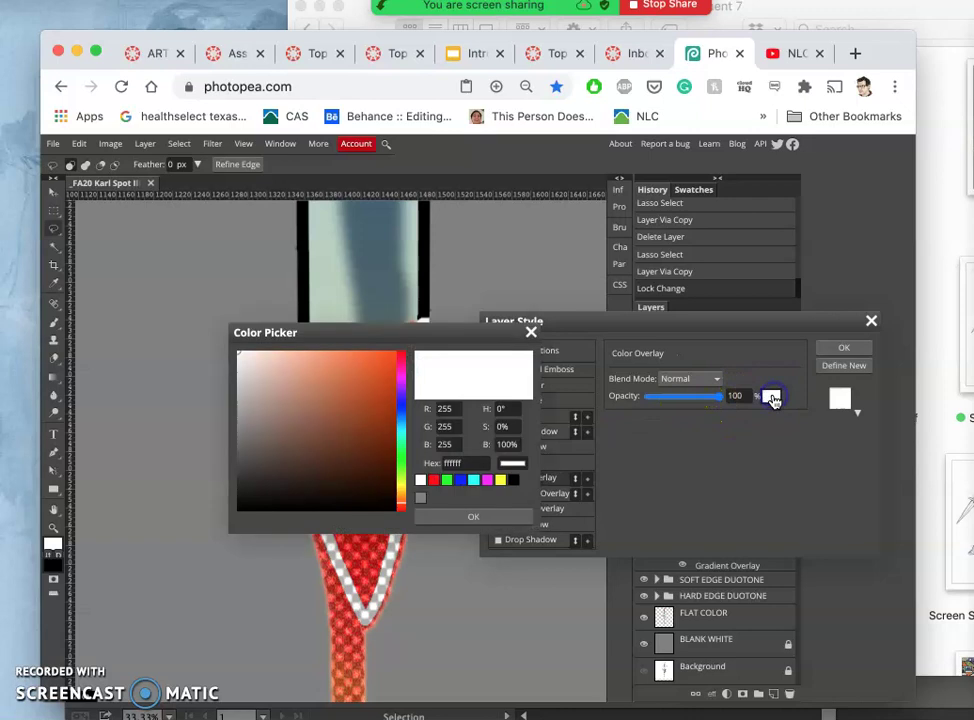
pyautogui.moveTo(398, 391); pyautogui.dragTo(387, 366)
pyautogui.click(385, 379)
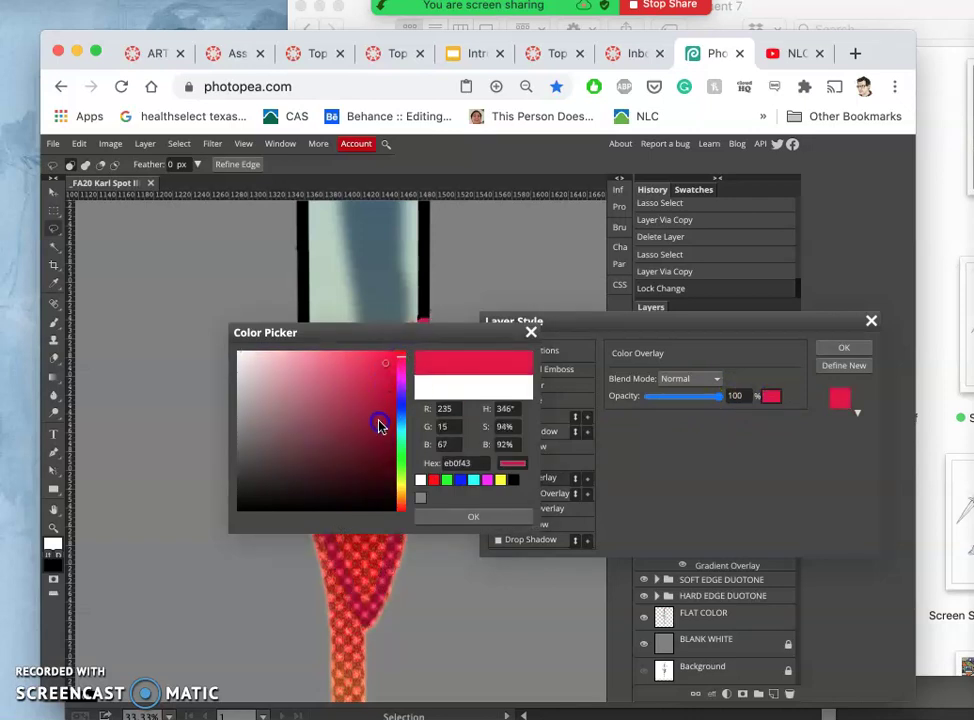
pyautogui.moveTo(378, 424)
pyautogui.mouseDown()
pyautogui.moveTo(373, 440)
pyautogui.moveTo(380, 420)
pyautogui.mouseUp()
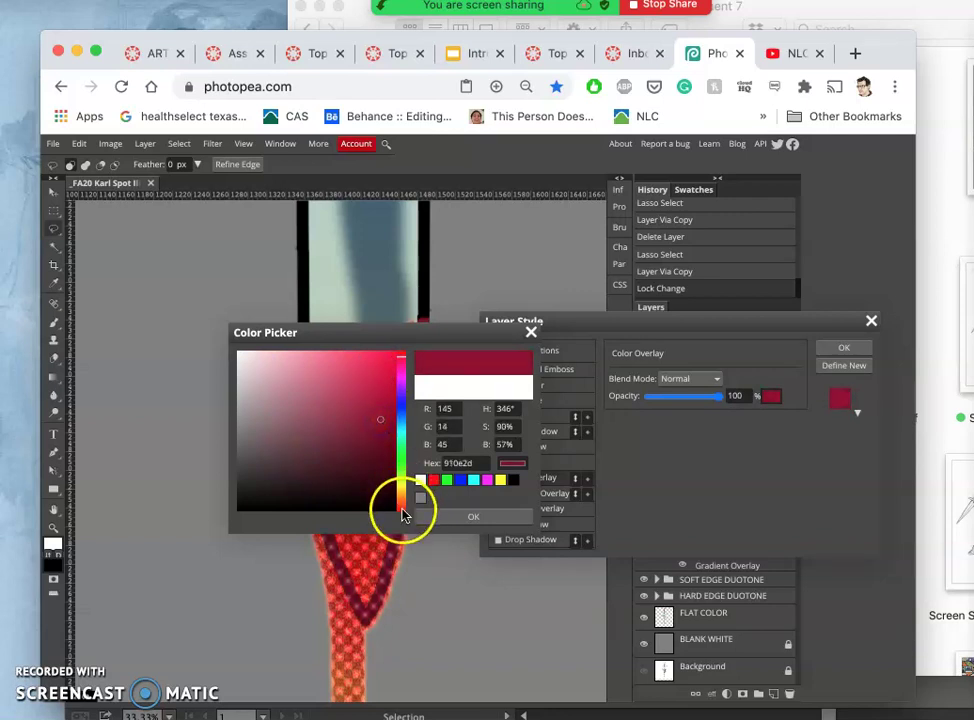
pyautogui.moveTo(404, 515); pyautogui.dragTo(401, 362)
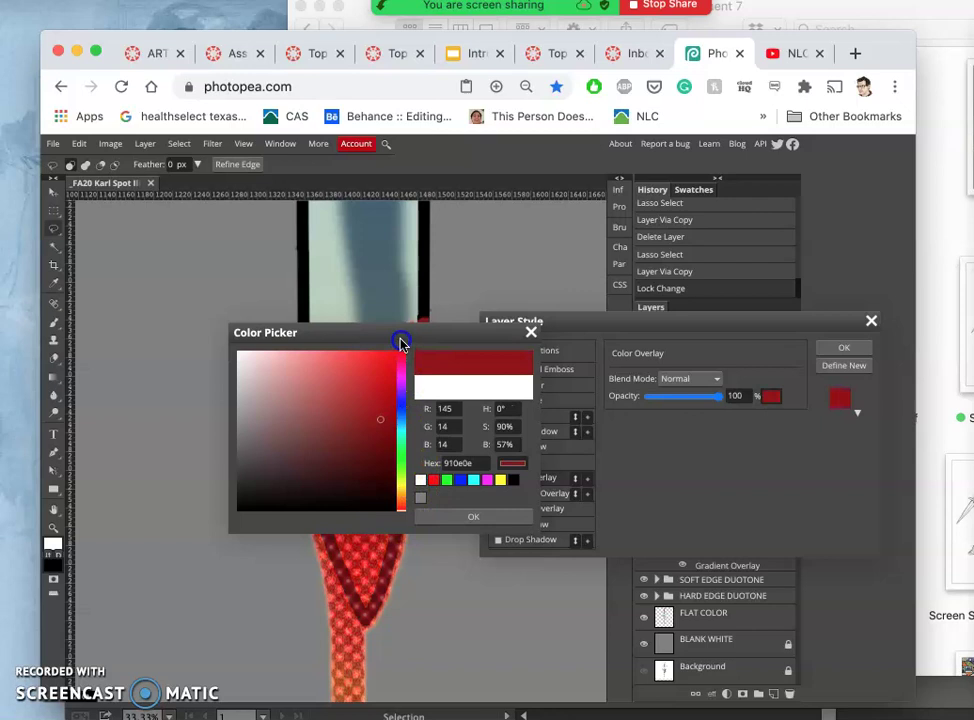
pyautogui.click(503, 519)
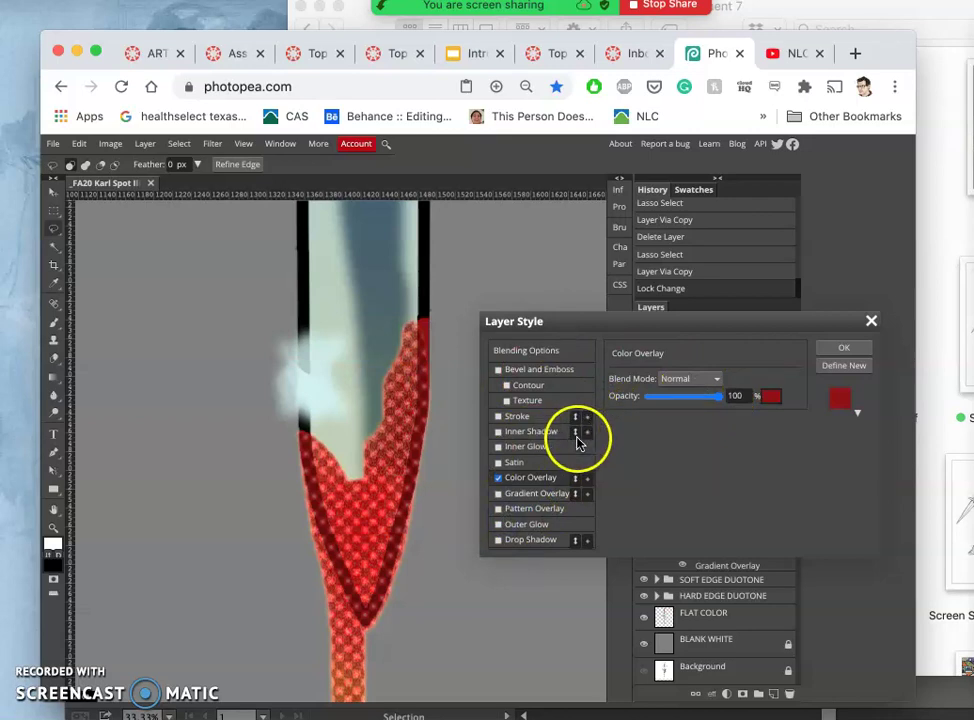
pyautogui.click(845, 345)
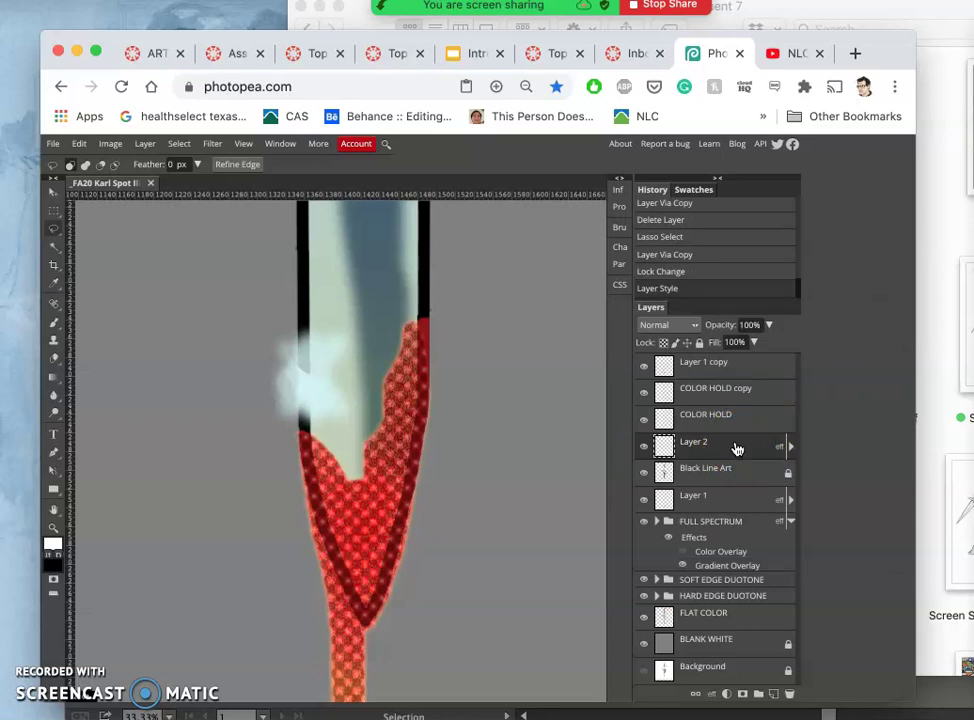
# Step: Reorder Layer 2 to sit above both COLOR HOLD layers, just under Layer 1 copy, then take the Eraser
pyautogui.press('super+bracketright')
pyautogui.press('super+bracketright')
pyautogui.press('super+bracketright')
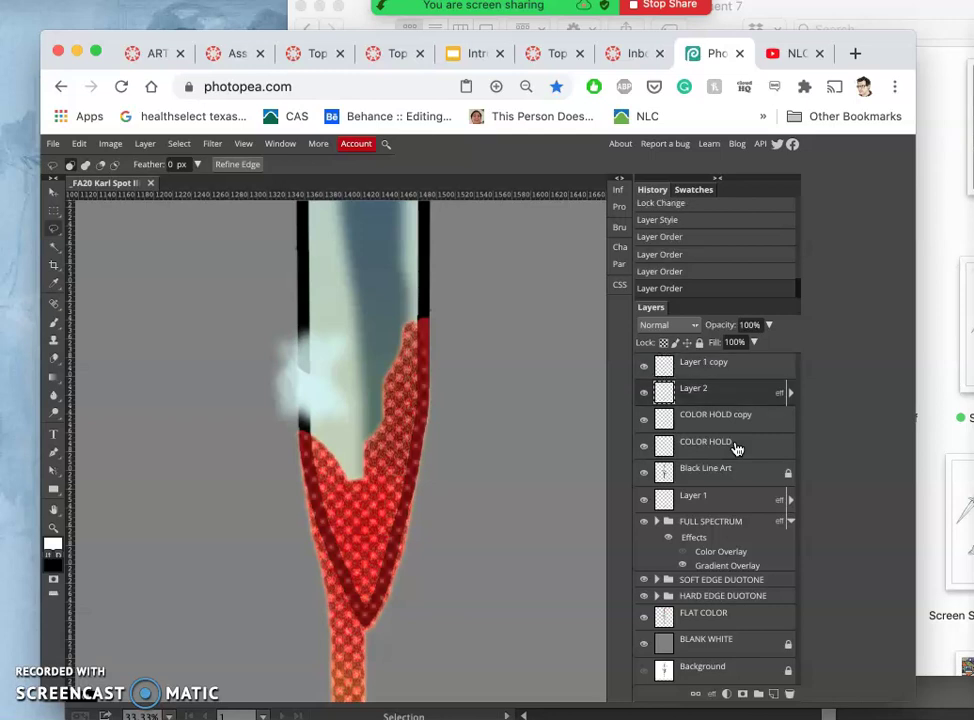
pyautogui.press('super+bracketleft')
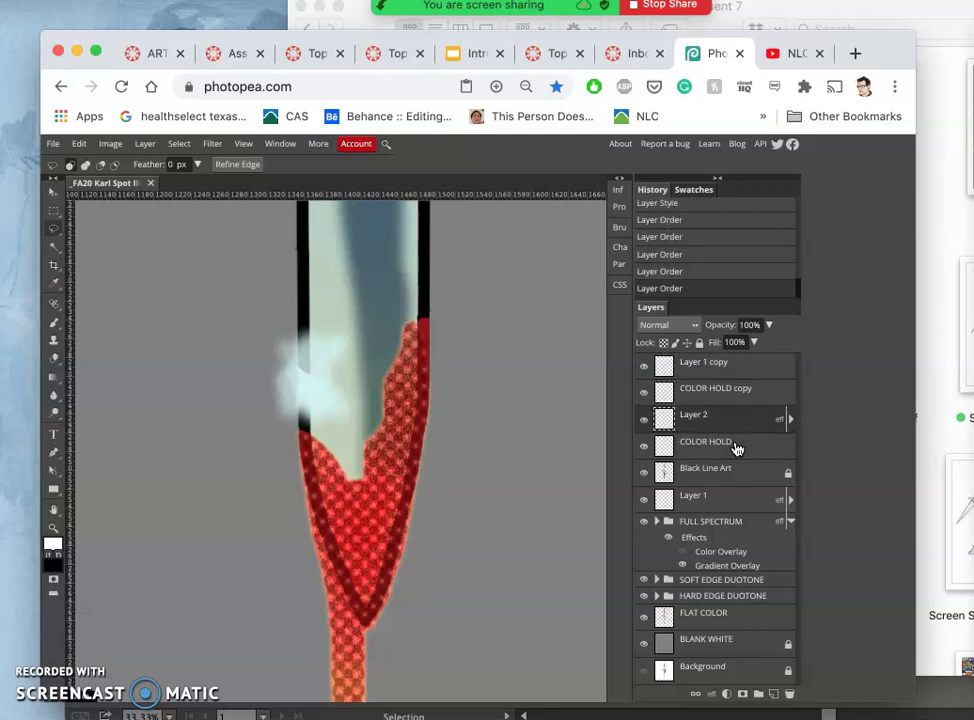
pyautogui.press('super+bracketright')
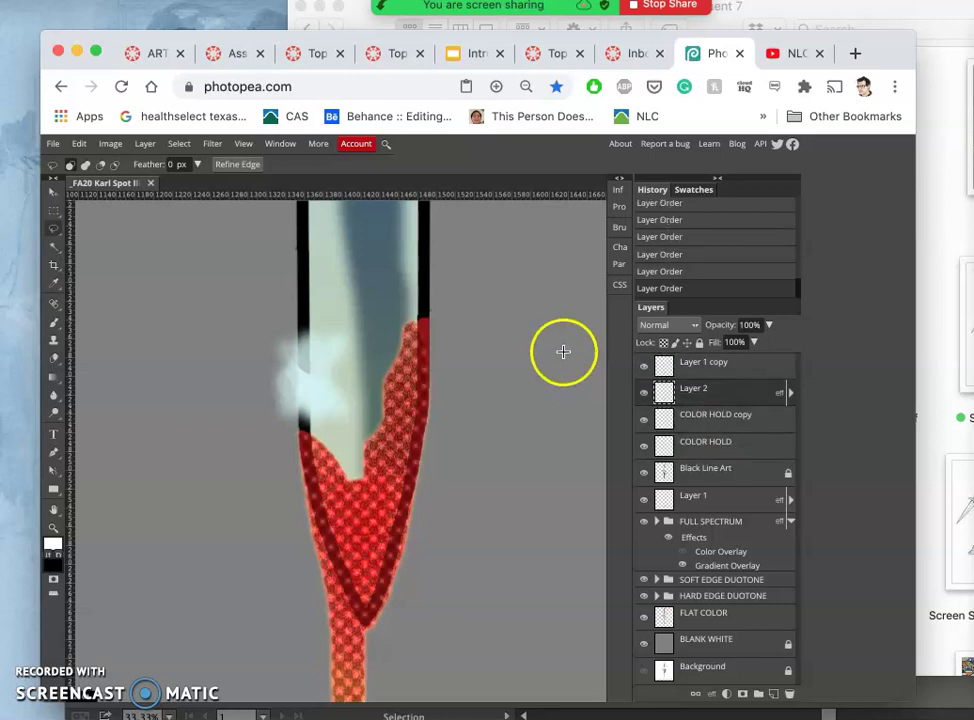
pyautogui.click(55, 360)
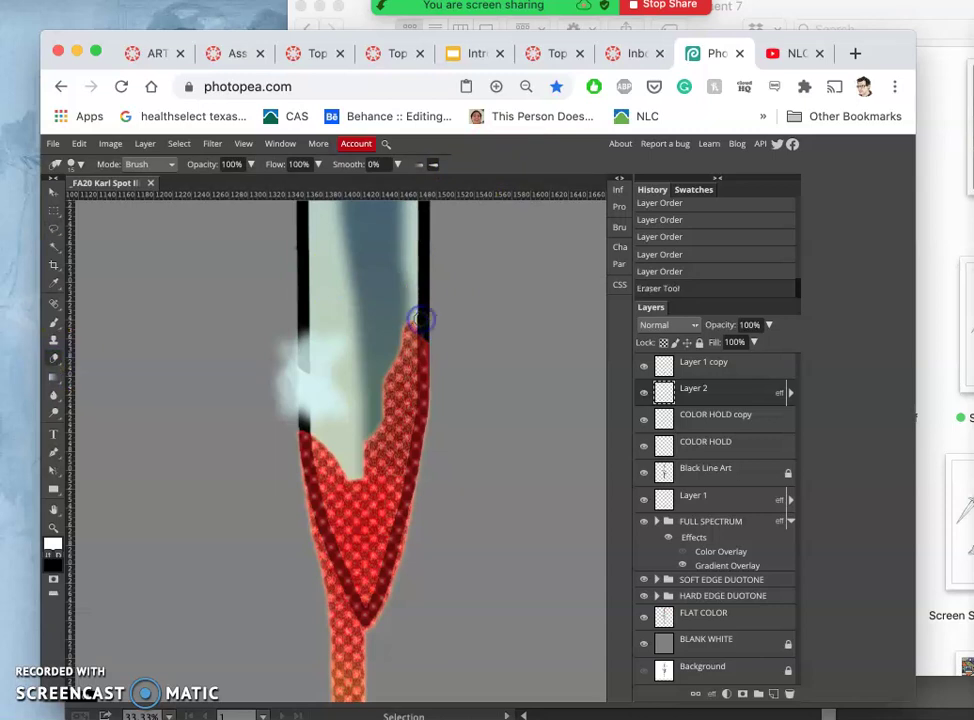
# Step: Undo the hard erase and fade Layer 2's red edge with a soft 88 px eraser at 33% opacity
pyautogui.hotkey('ctrl', 'z')
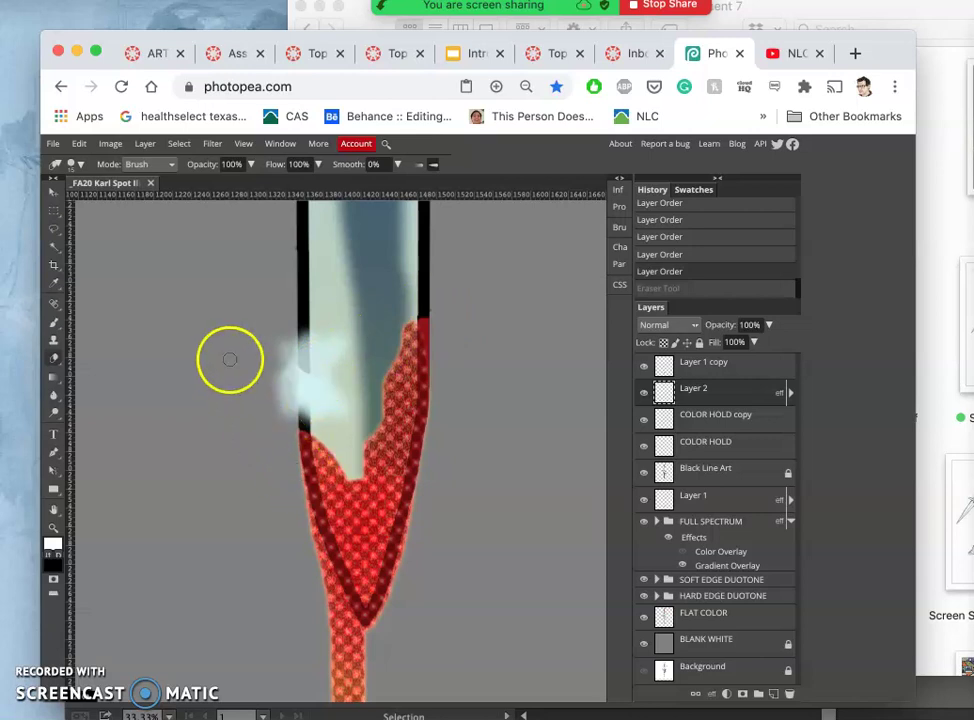
pyautogui.hotkey('ctrl', '-')
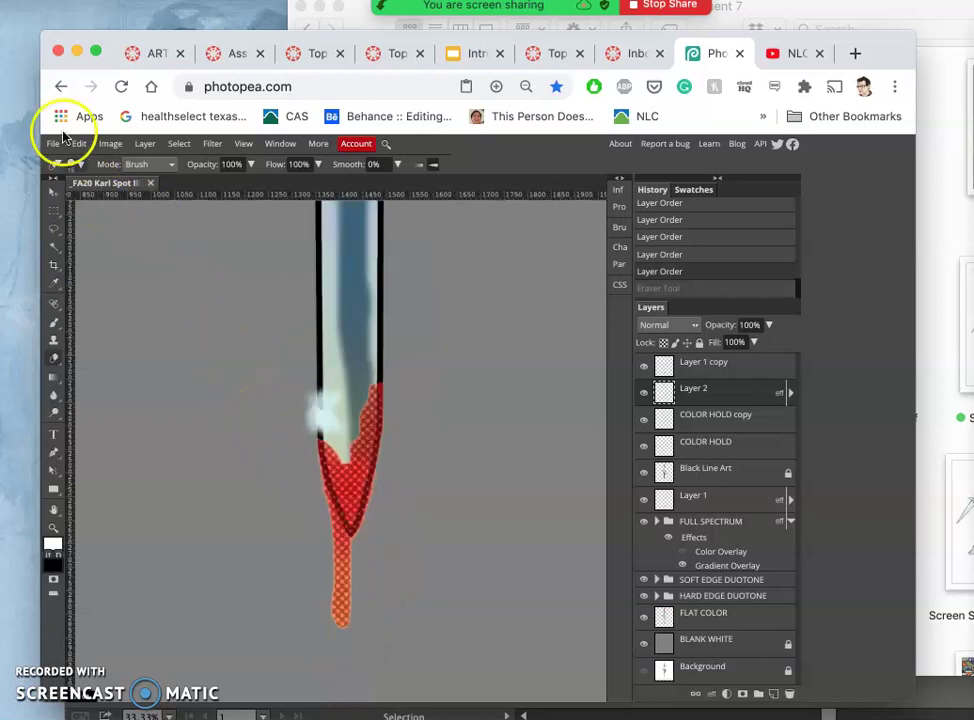
pyautogui.click(250, 165)
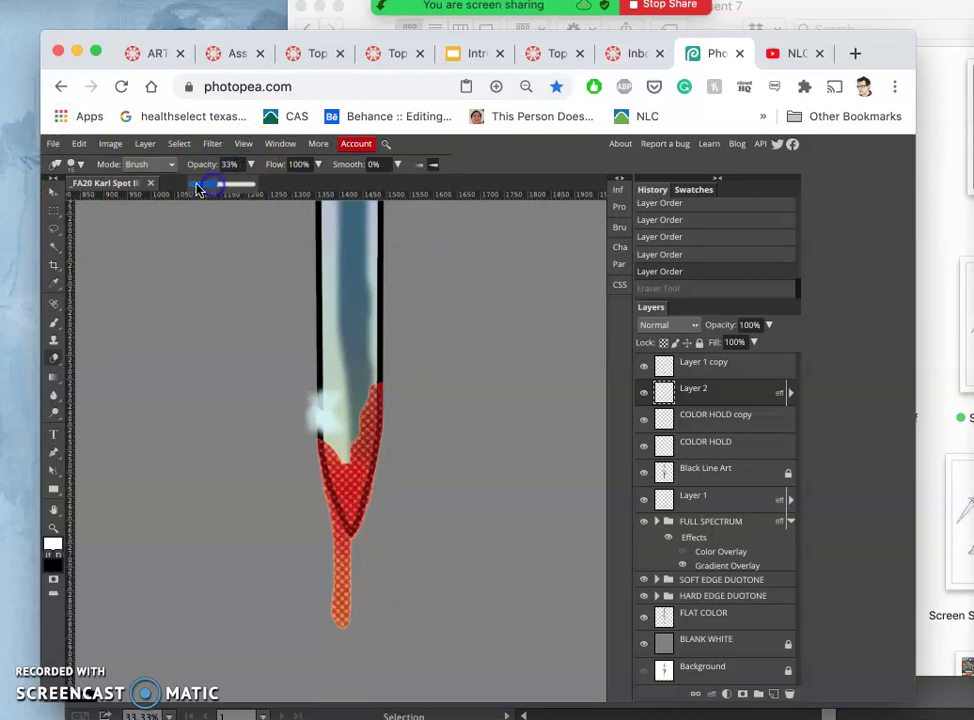
pyautogui.click(80, 164)
pyautogui.click(80, 164)
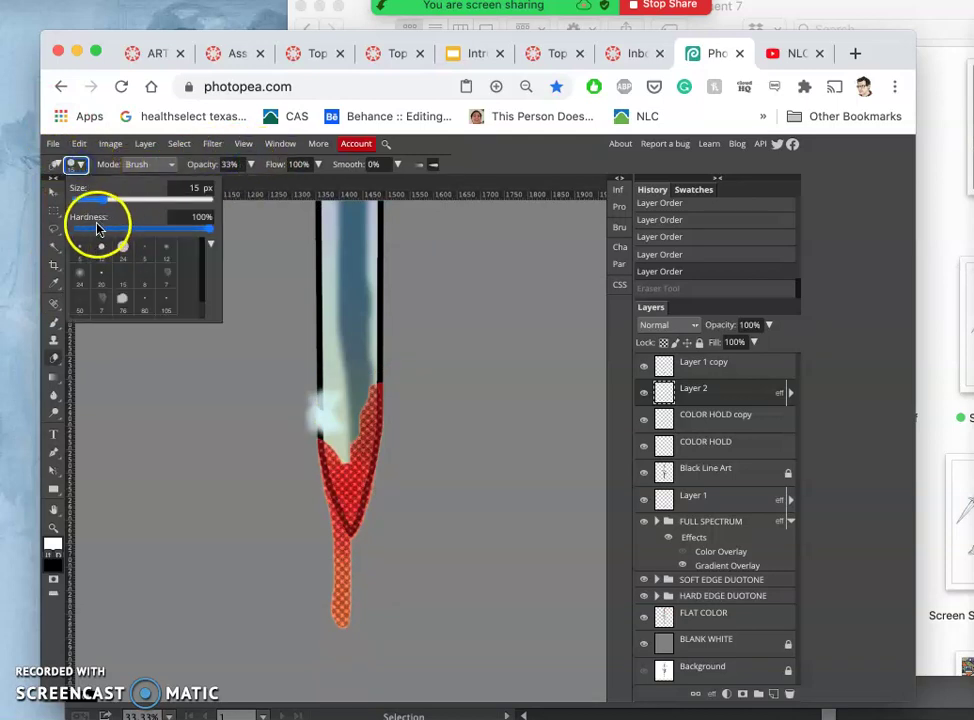
pyautogui.moveTo(97, 228); pyautogui.dragTo(72, 229)
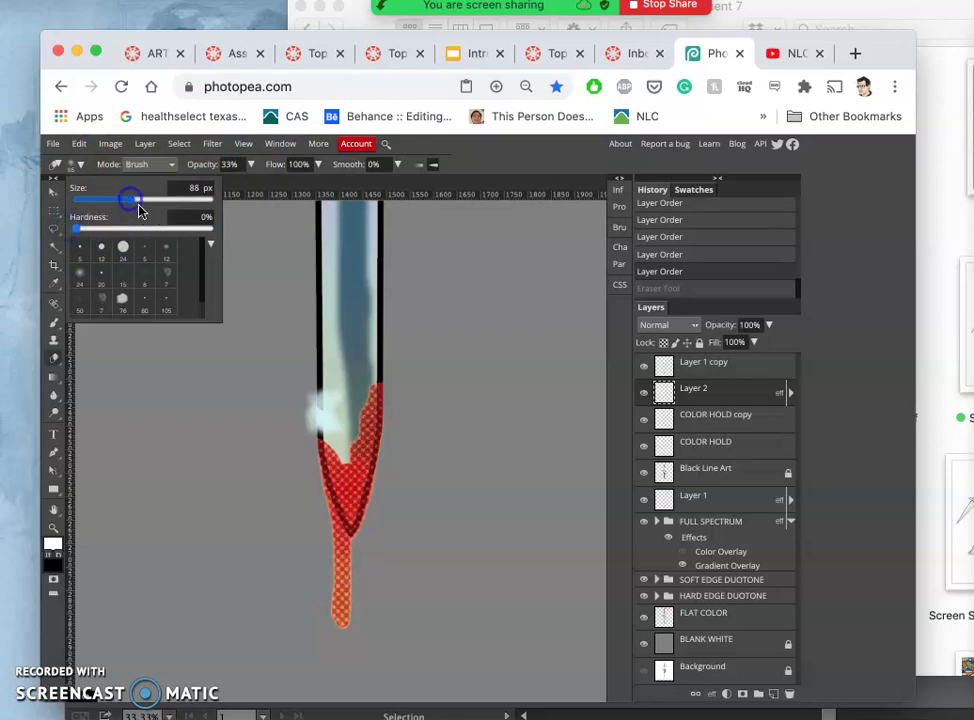
pyautogui.click(396, 476)
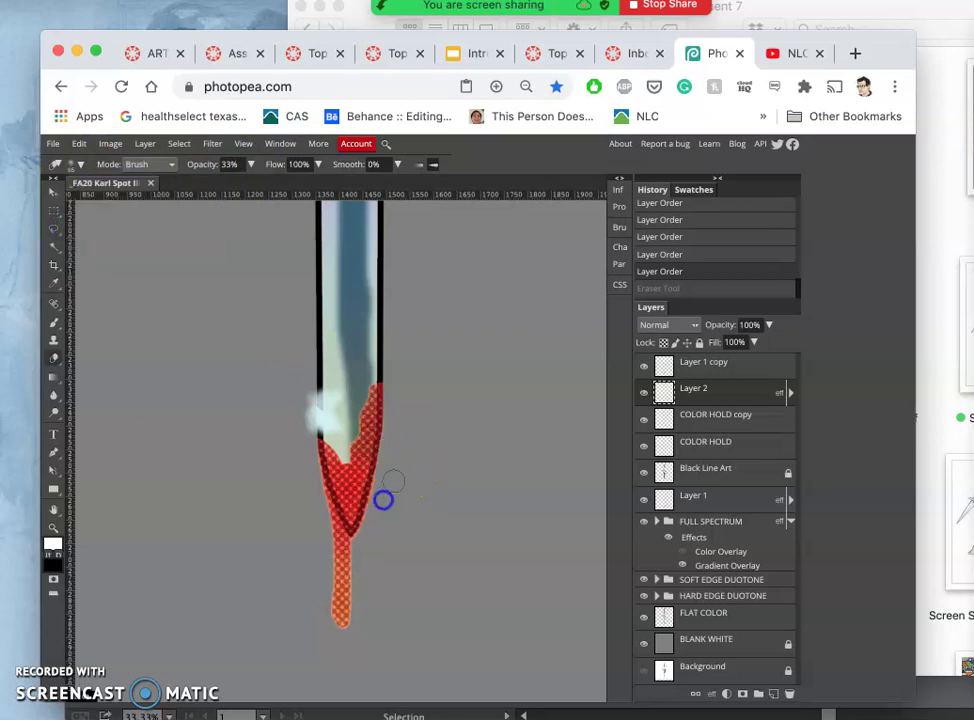
pyautogui.moveTo(325, 498)
pyautogui.mouseDown()
pyautogui.moveTo(317, 504)
pyautogui.moveTo(313, 485)
pyautogui.mouseUp()
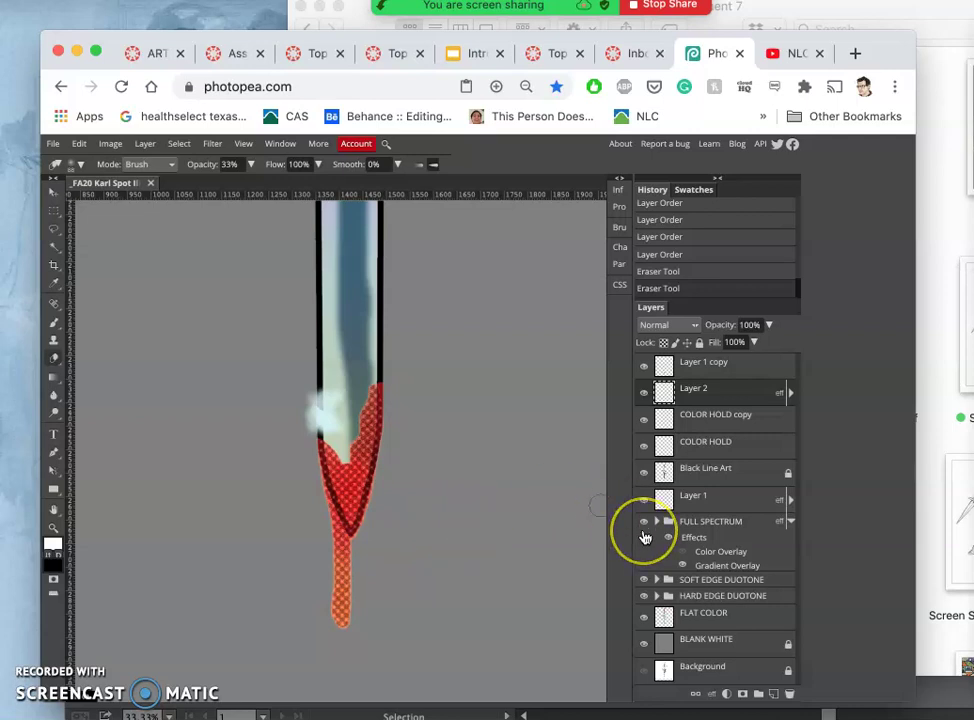
# Step: Duplicate Layer 2 and Rasterize Layer Style on Layer 2 copy, undoing the extra duplicates
pyautogui.press('super+j')
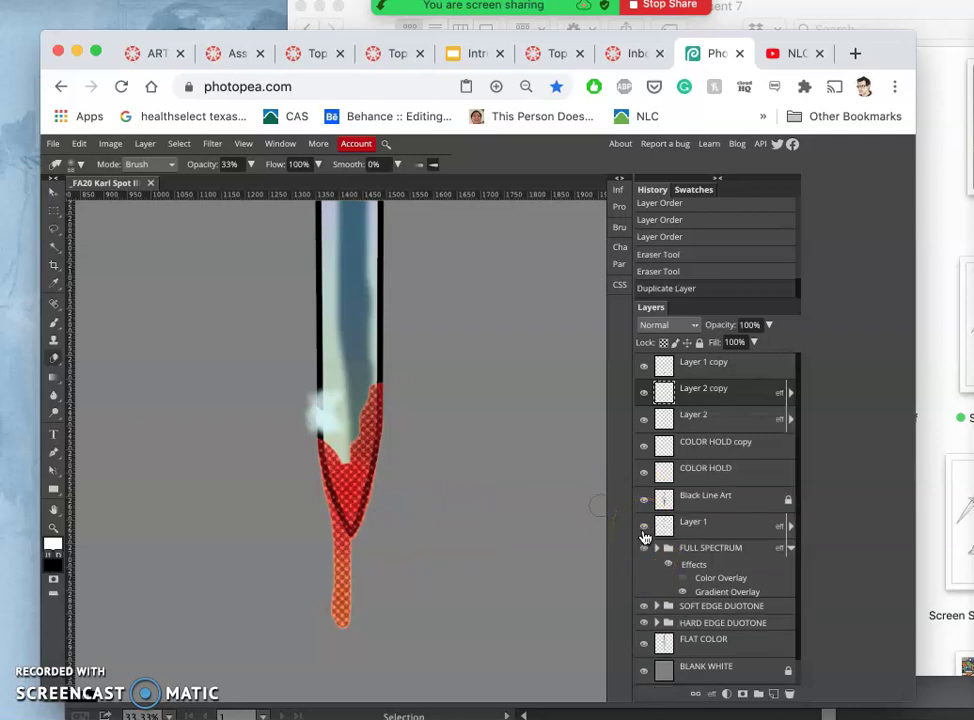
pyautogui.press('super+z')
pyautogui.moveTo(748, 400); pyautogui.dragTo(648, 387)
pyautogui.click(732, 394)
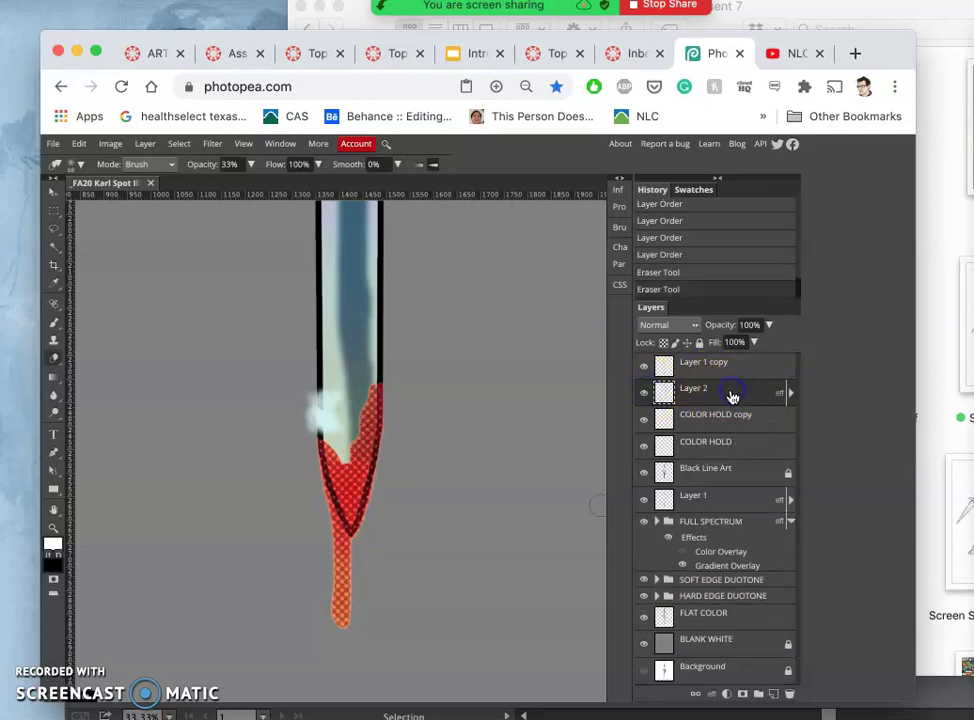
pyautogui.press('super+j')
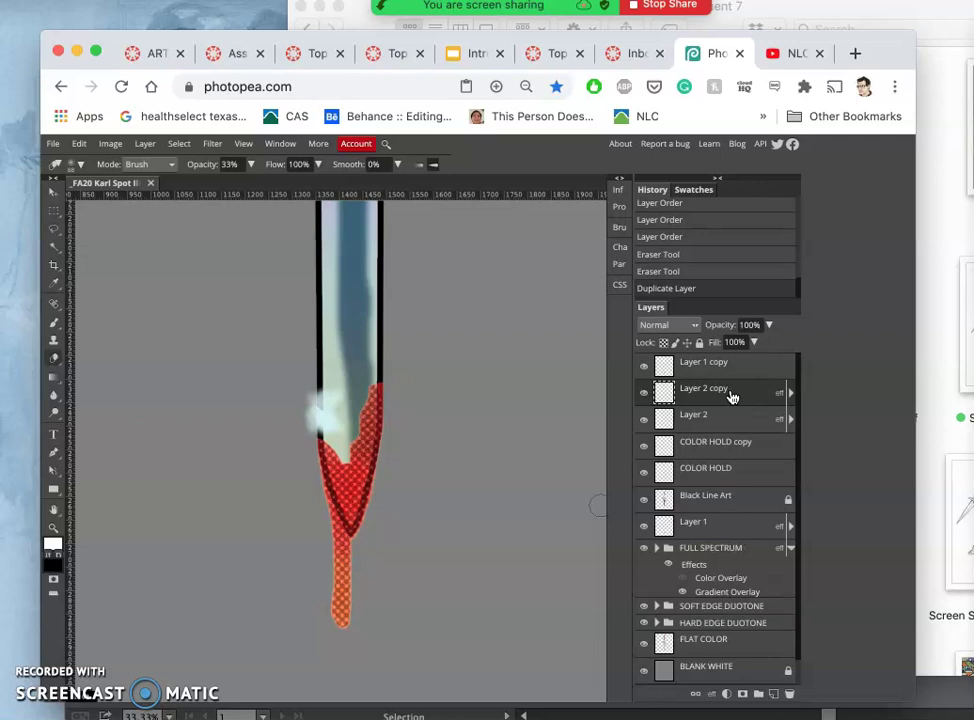
pyautogui.rightClick(732, 397)
pyautogui.click(765, 421)
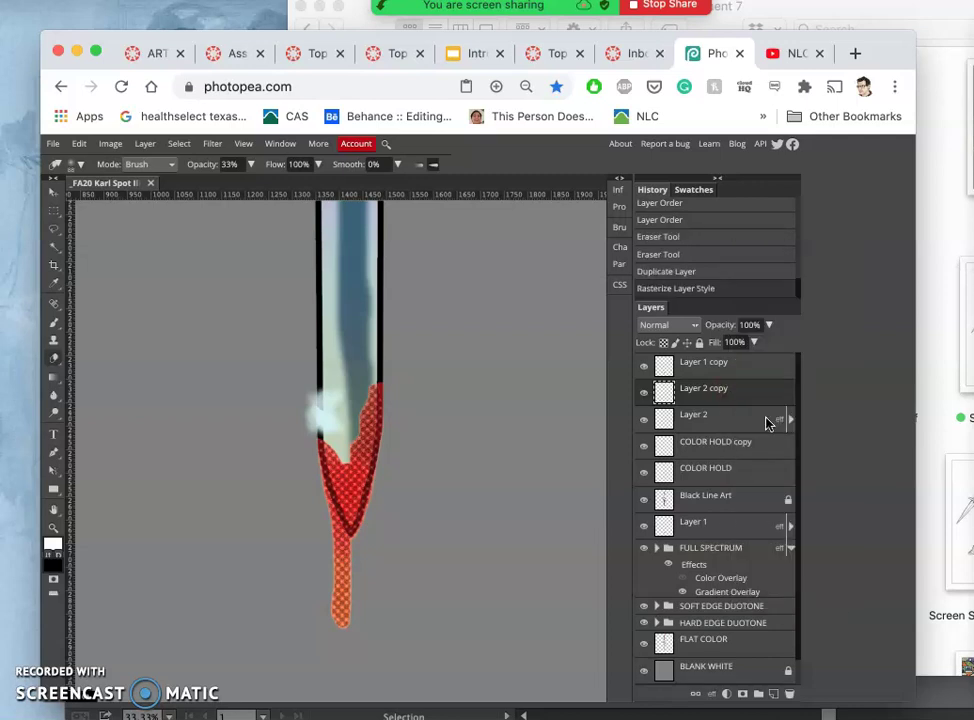
pyautogui.press('super+j')
pyautogui.press('super+j')
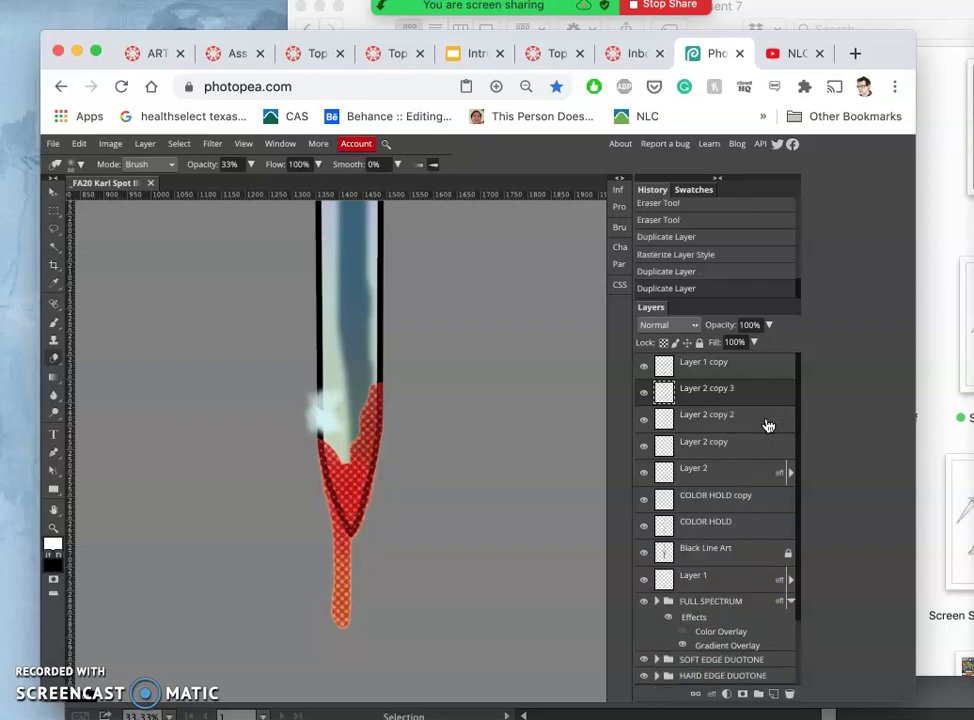
pyautogui.press('super+z')
pyautogui.press('super+z')
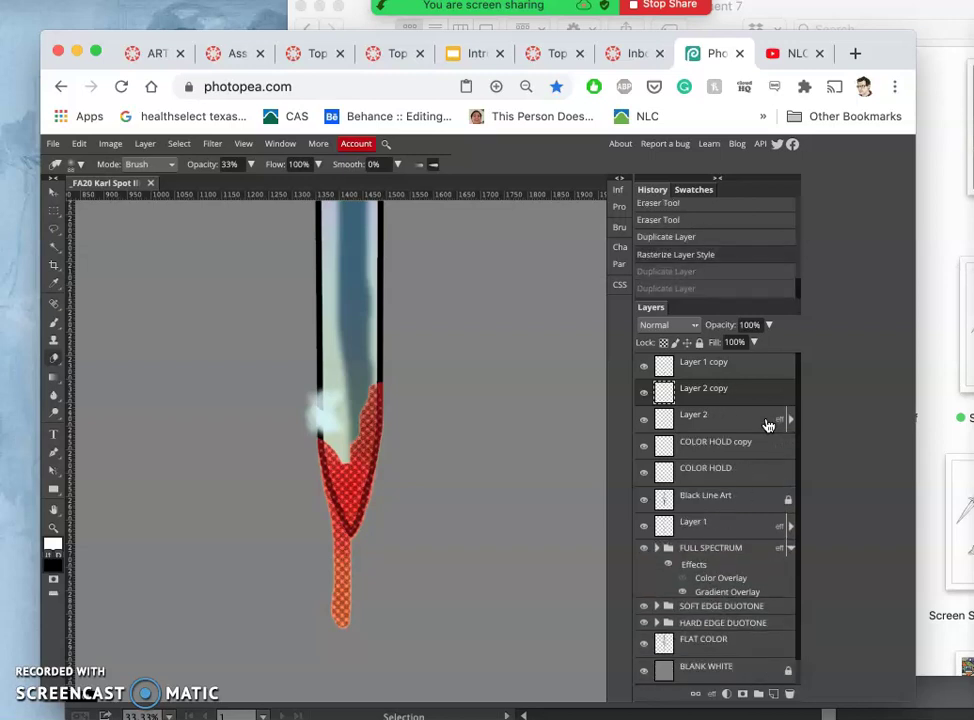
# Step: Apply Hue/Saturation to Layer 2 copy with Lightness 24 and Hue 14
pyautogui.click(110, 144)
pyautogui.moveTo(185, 160)
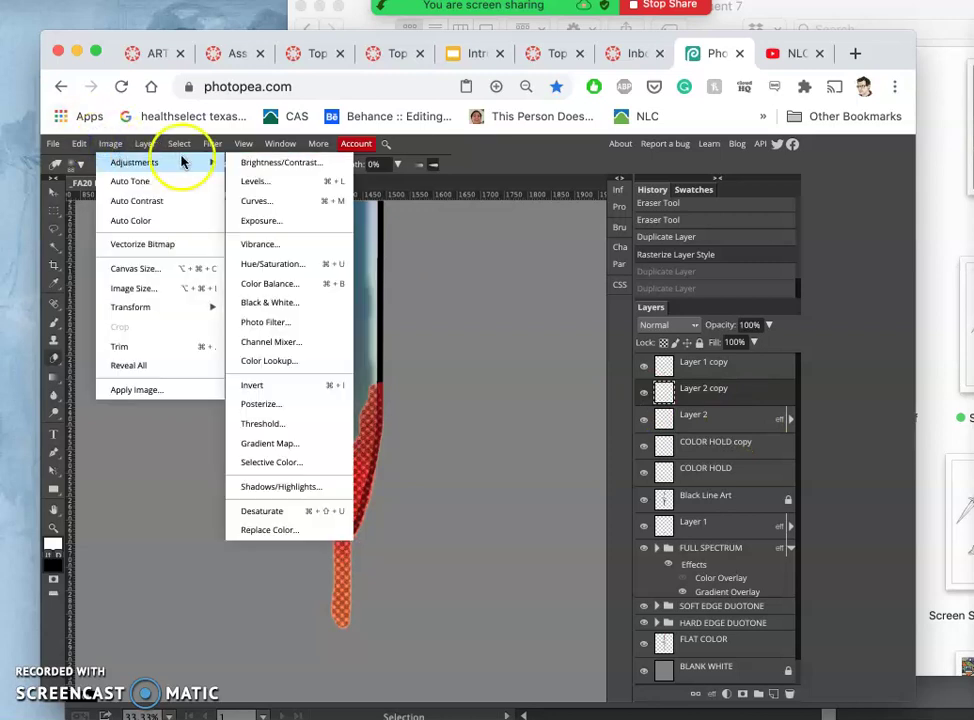
pyautogui.click(288, 264)
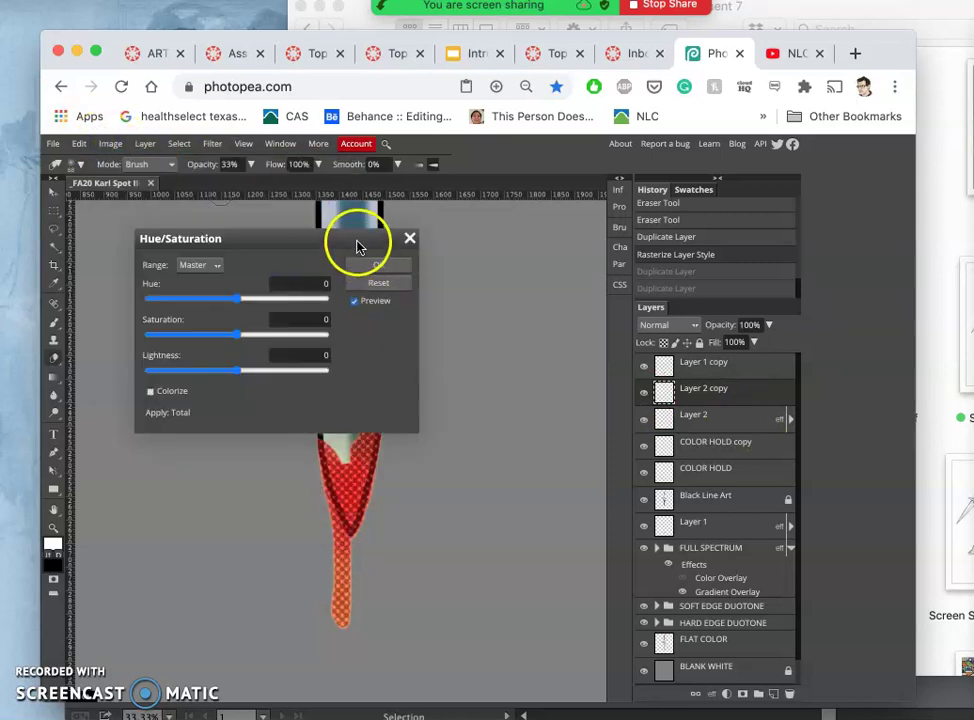
pyautogui.moveTo(357, 239); pyautogui.dragTo(665, 205)
pyautogui.moveTo(548, 340); pyautogui.dragTo(580, 338)
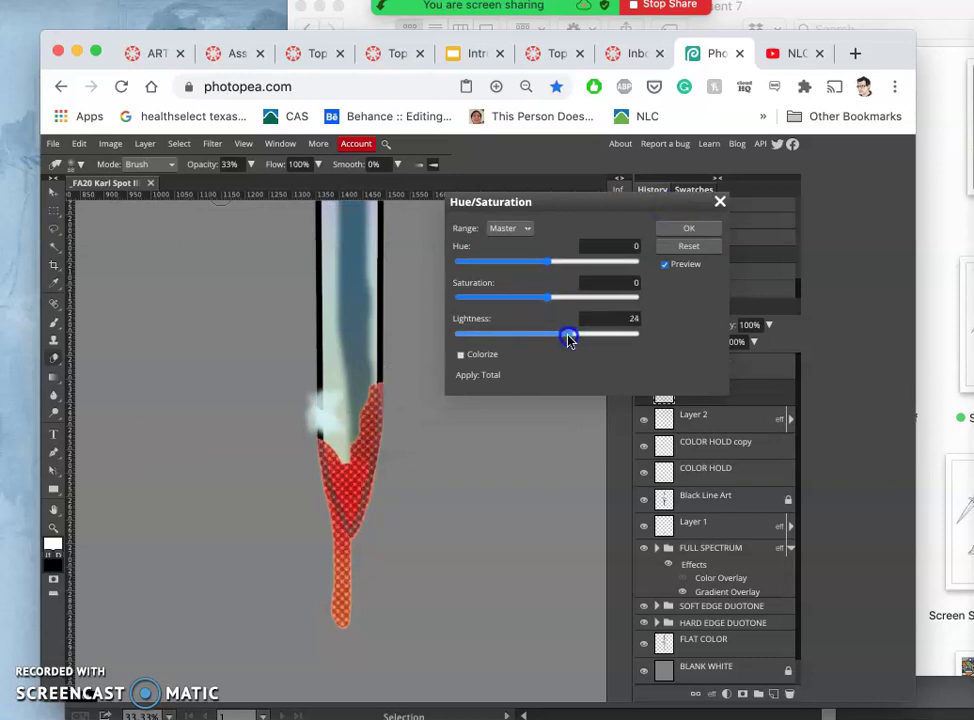
pyautogui.moveTo(550, 265)
pyautogui.mouseDown()
pyautogui.moveTo(583, 268)
pyautogui.moveTo(560, 270)
pyautogui.mouseUp()
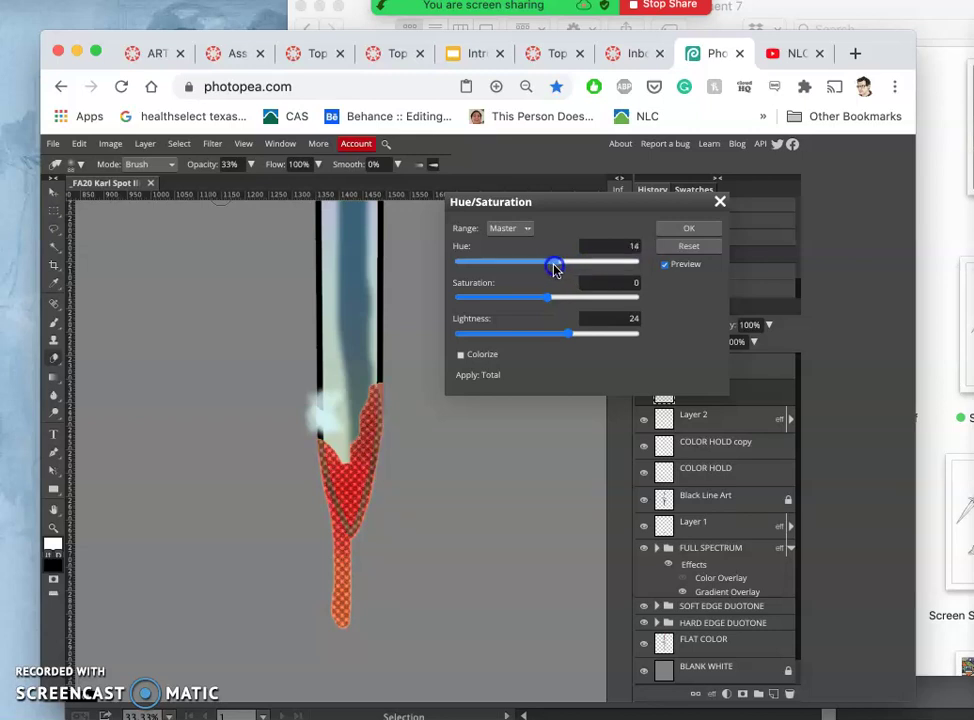
pyautogui.click(676, 230)
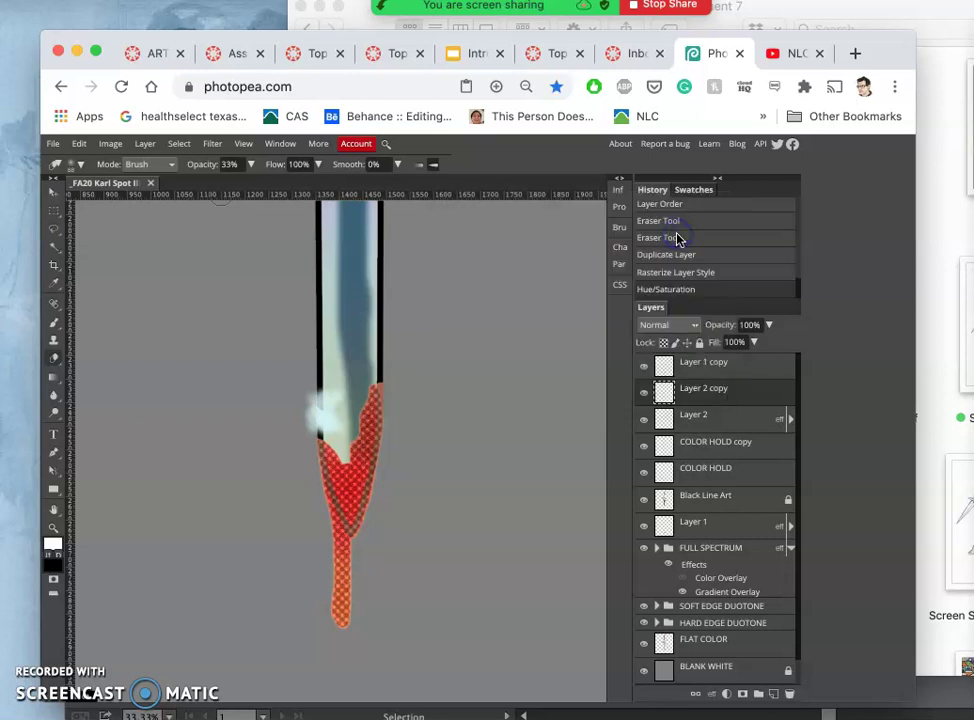
# Step: Raise Layer 2 copy to the top and give it Dissolve blending at 45% opacity
pyautogui.hotkey('ctrl', ']')
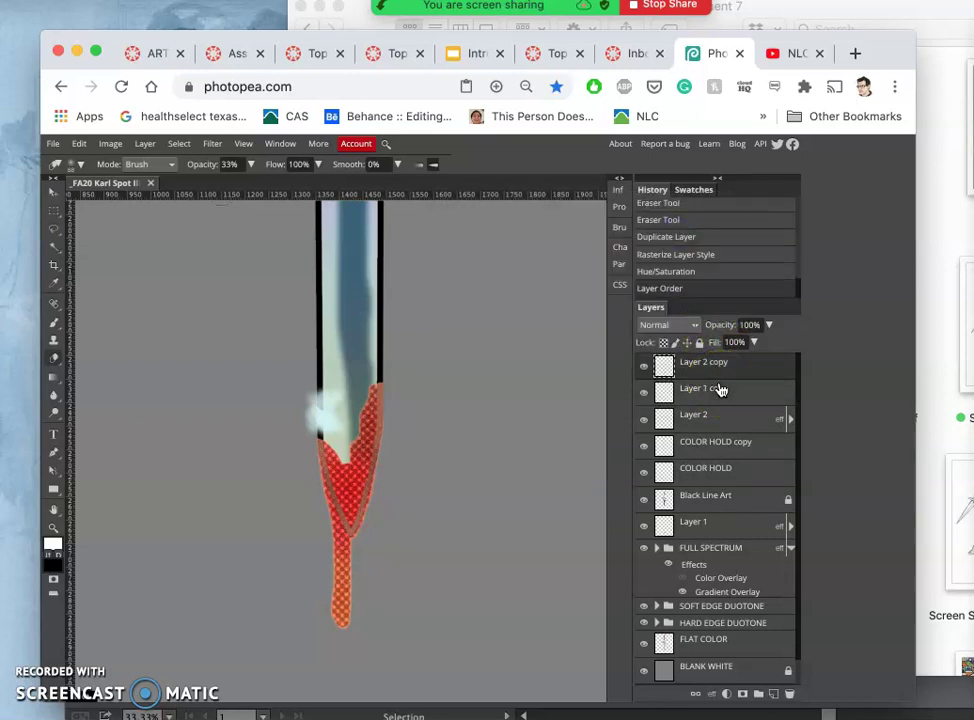
pyautogui.click(768, 325)
pyautogui.moveTo(765, 343); pyautogui.dragTo(744, 343)
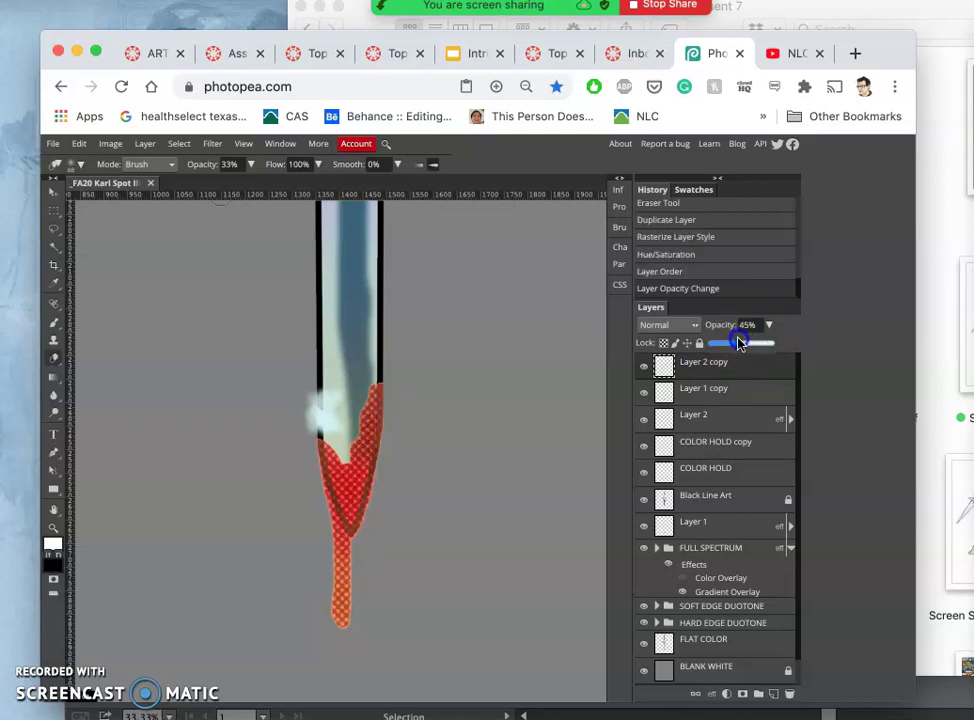
pyautogui.click(681, 335)
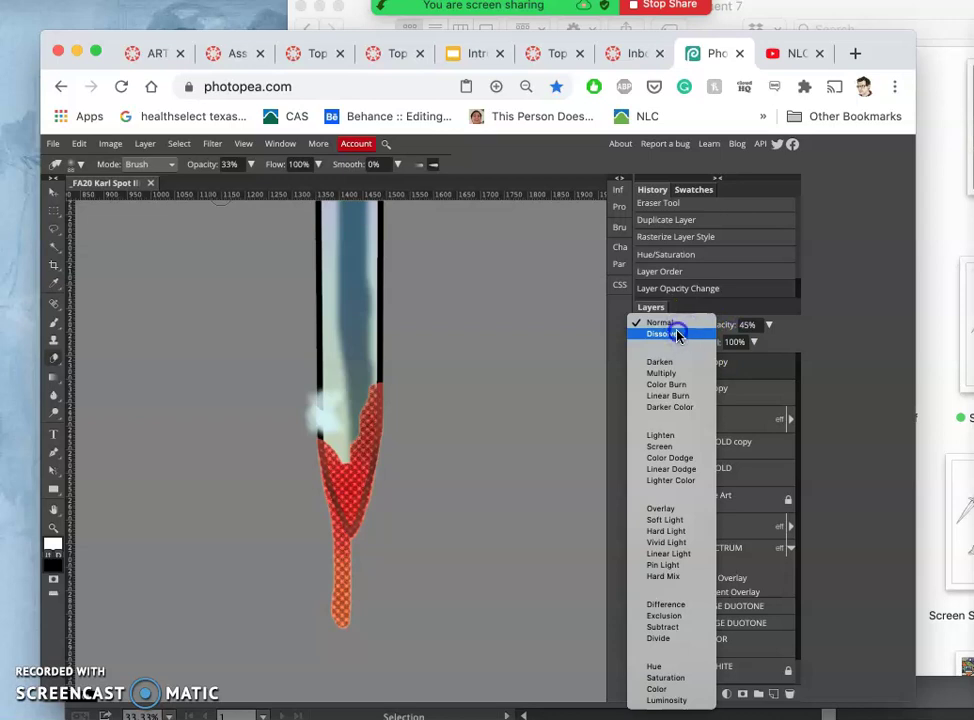
pyautogui.click(680, 334)
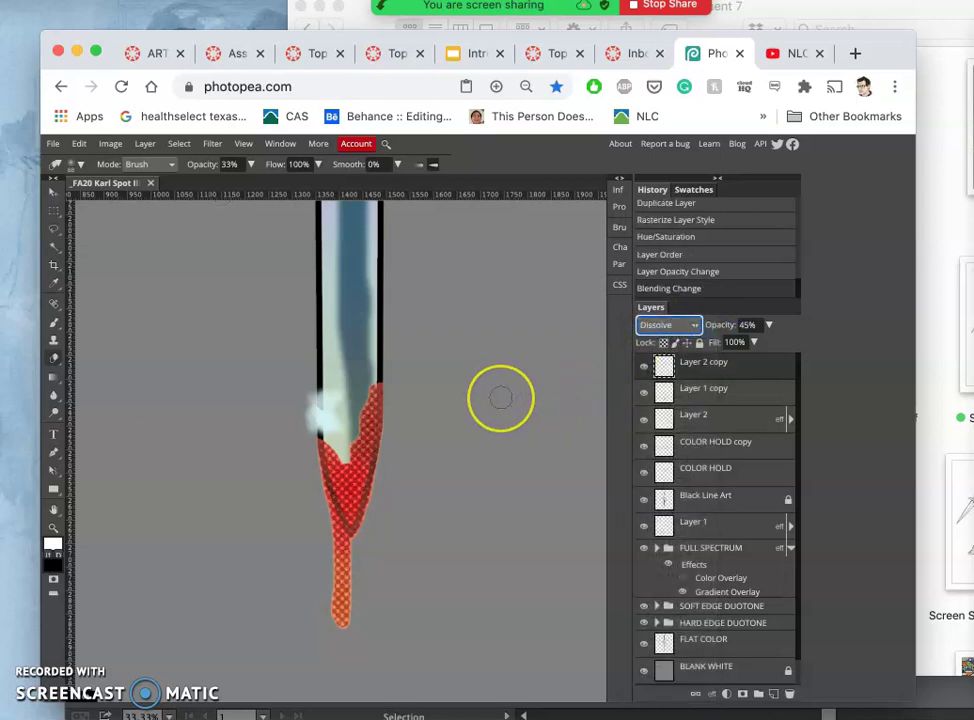
# Step: Try Layer 2 copy lower in the stack, then return it to the top
pyautogui.press('super+minus')
pyautogui.press('super+minus')
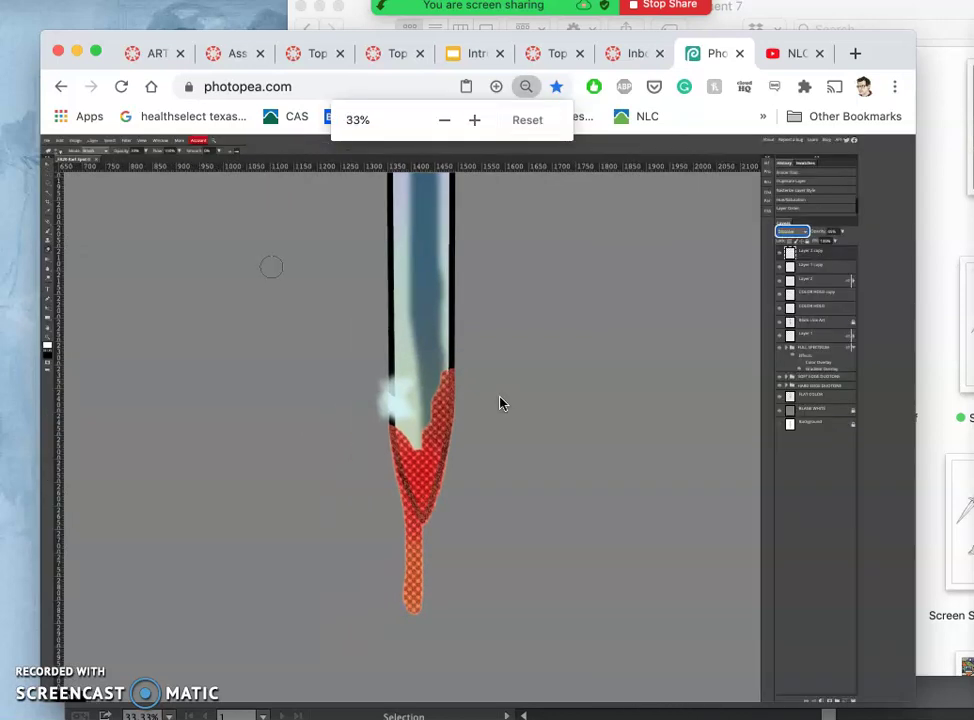
pyautogui.press('super+equal')
pyautogui.press('super+equal')
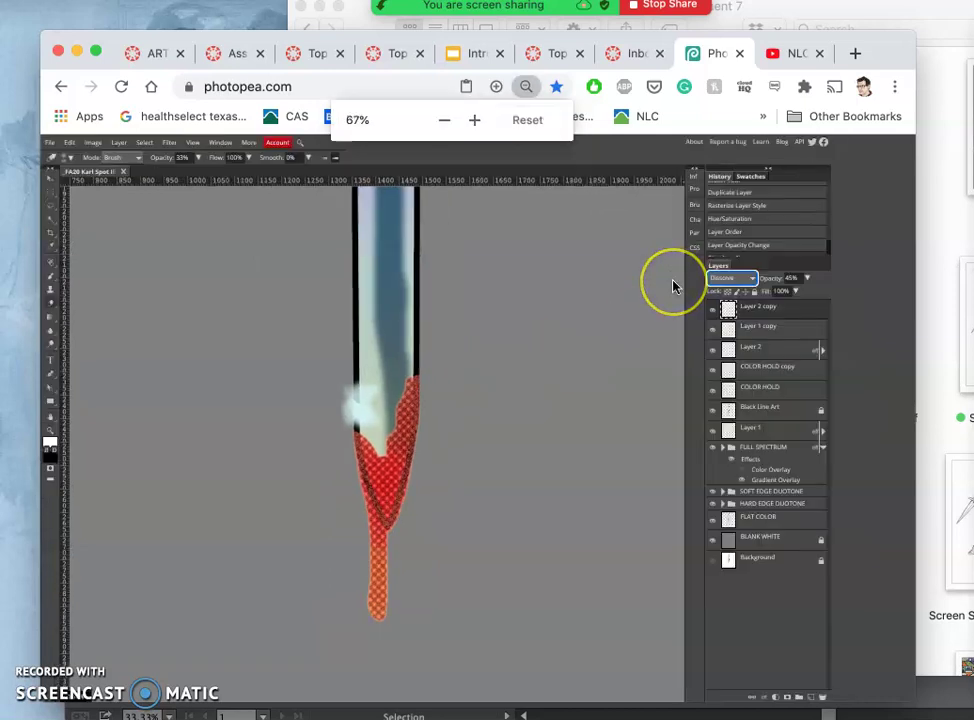
pyautogui.moveTo(744, 369); pyautogui.dragTo(741, 400)
pyautogui.click(680, 392)
pyautogui.moveTo(680, 392); pyautogui.dragTo(741, 427)
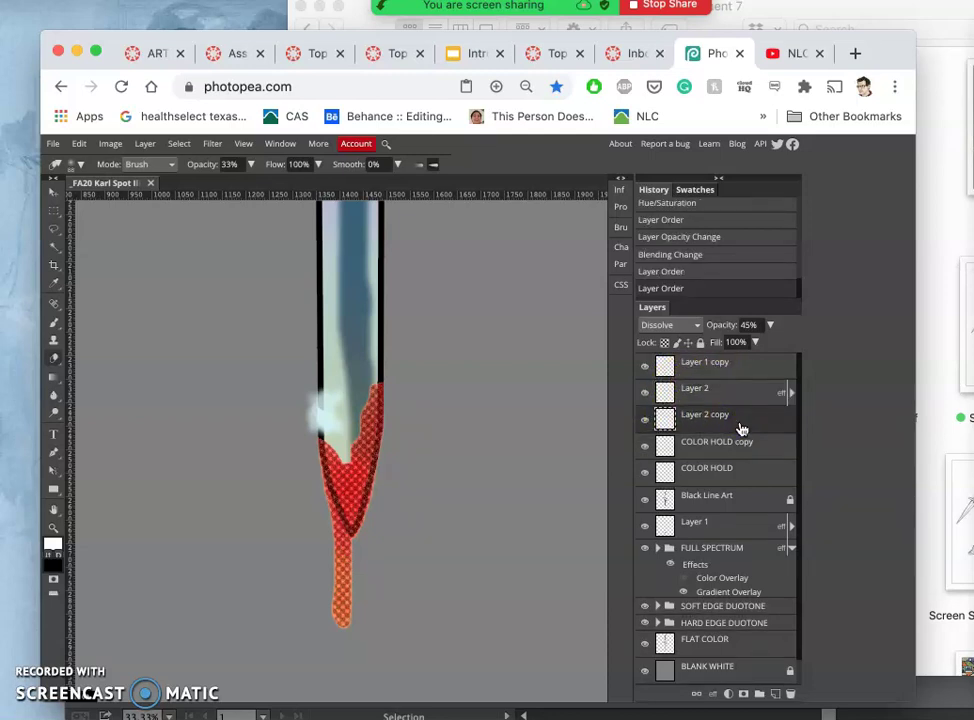
pyautogui.press('super+bracketright')
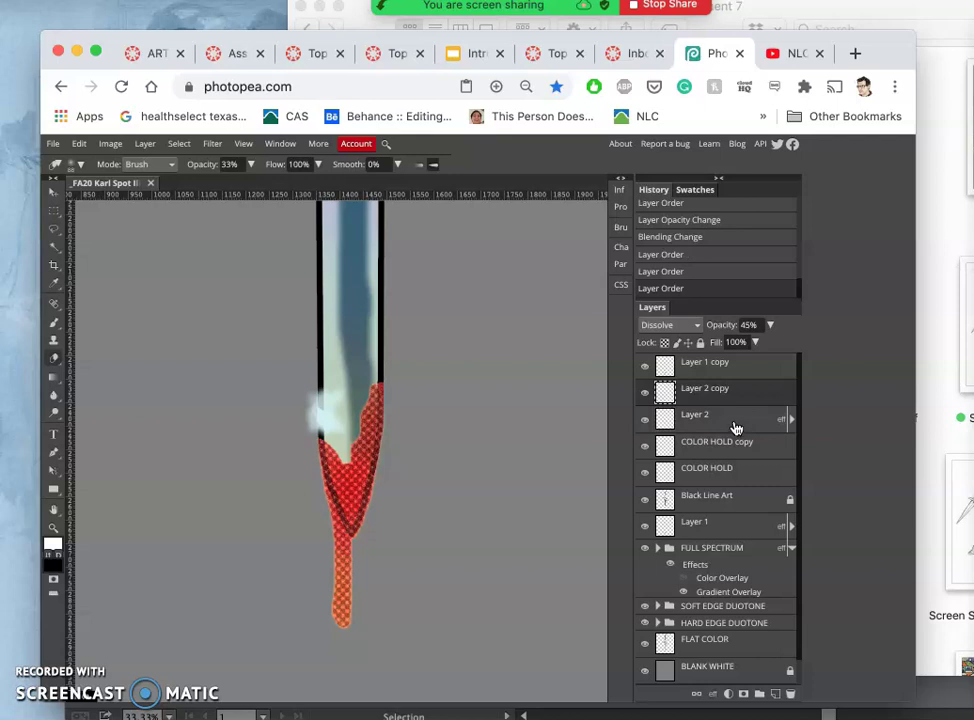
pyautogui.click(750, 402)
pyautogui.press('super+bracketright')
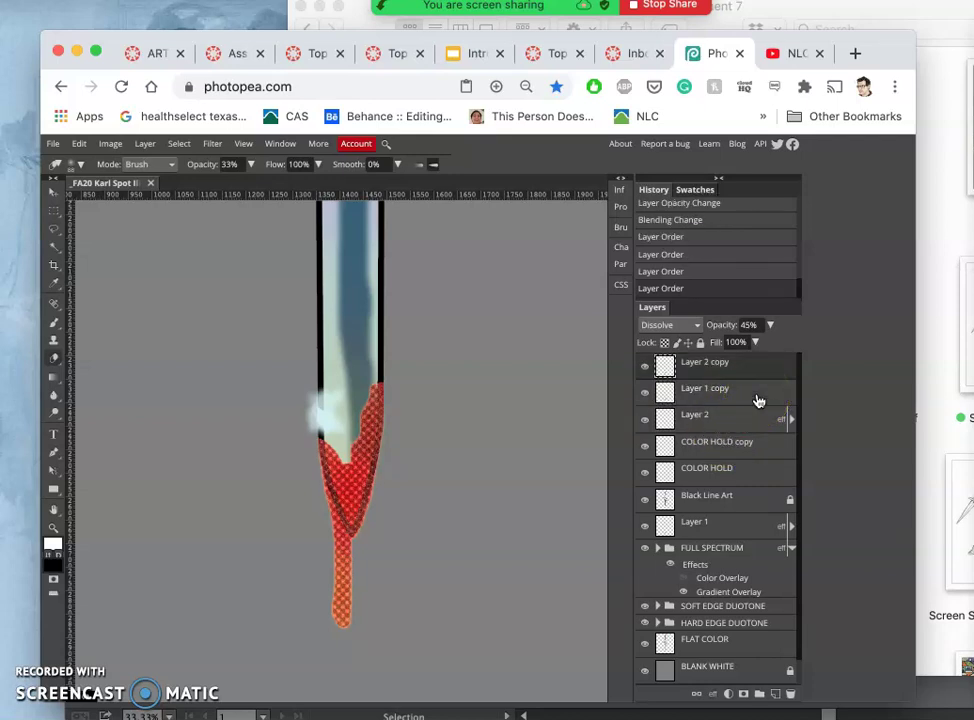
# Step: Toggle Layer 2's visibility and test moving it down and back up the stack
pyautogui.click(645, 417)
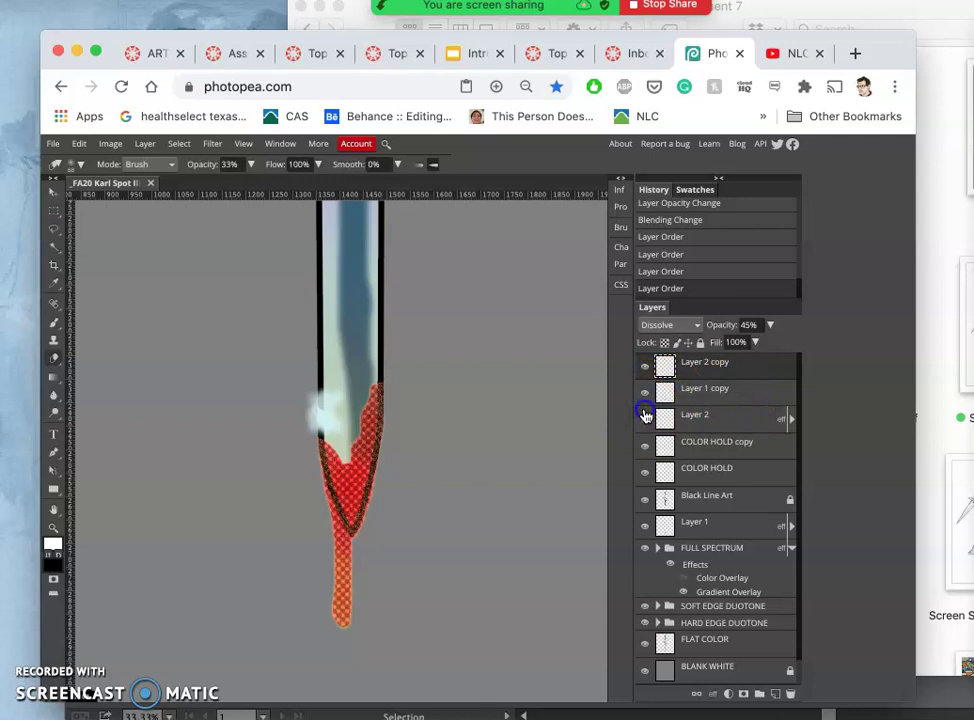
pyautogui.click(735, 425)
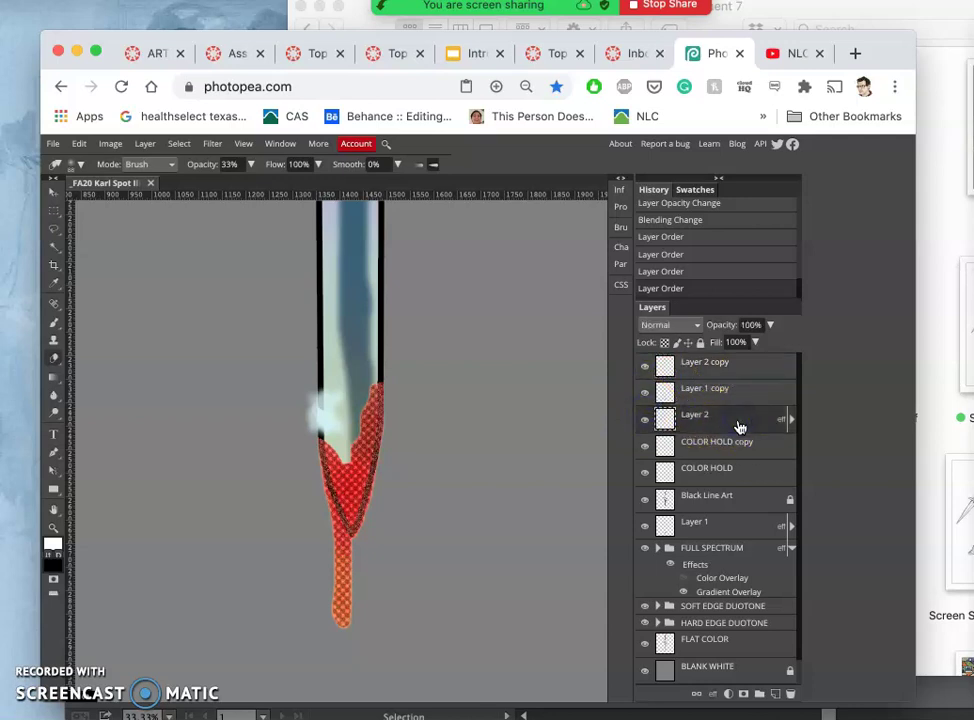
pyautogui.press('super+bracketleft')
pyautogui.press('super+bracketleft')
pyautogui.press('super+bracketleft')
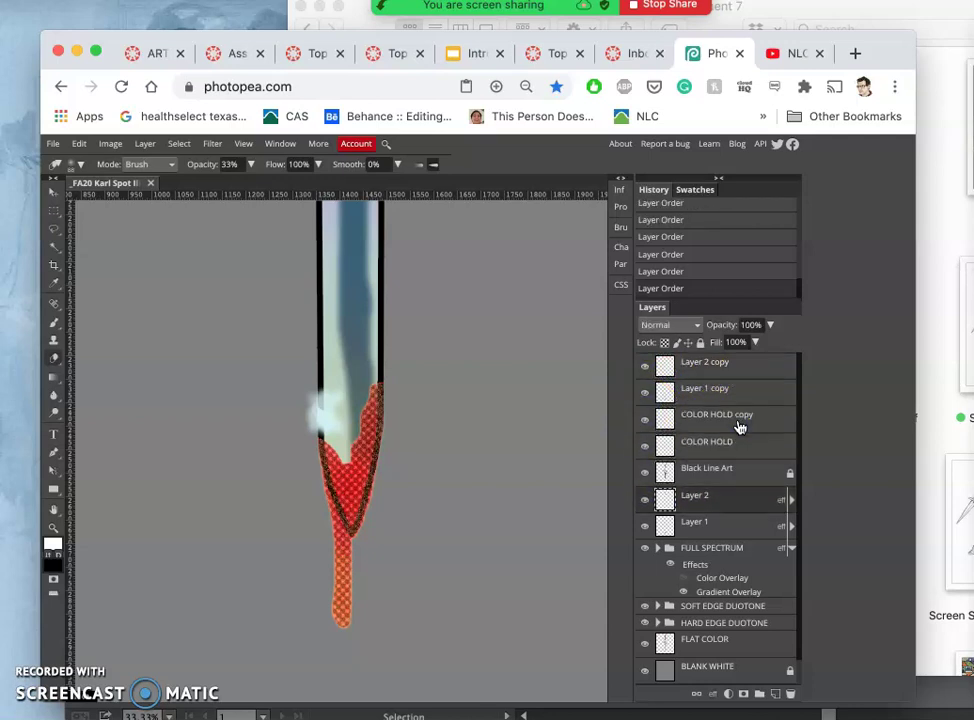
pyautogui.press('super+bracketleft')
pyautogui.press('super+bracketleft')
pyautogui.press('super+bracketleft')
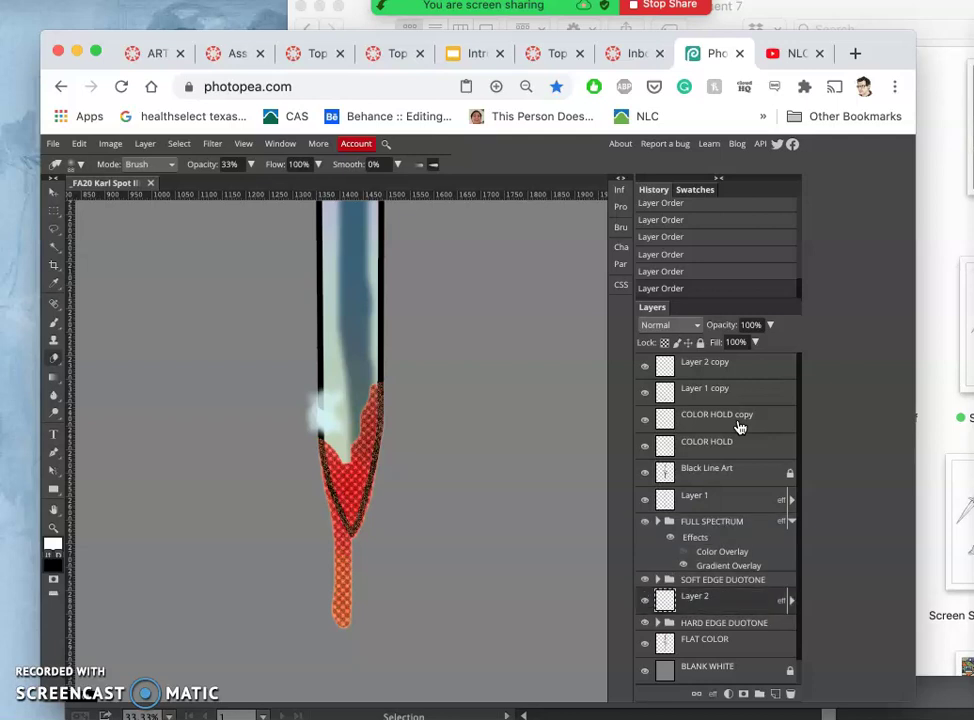
pyautogui.press('super+bracketright')
pyautogui.press('super+bracketright')
pyautogui.press('super+bracketright')
pyautogui.press('super+bracketright')
pyautogui.press('super+bracketright')
pyautogui.press('super+bracketright')
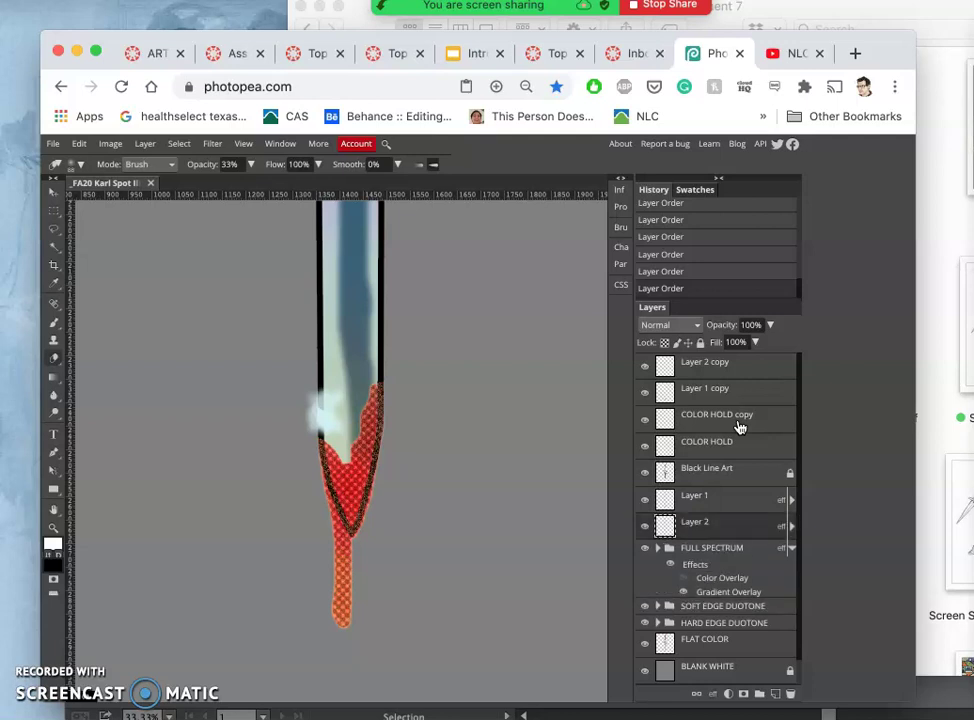
pyautogui.press('super+bracketright')
pyautogui.press('super+bracketright')
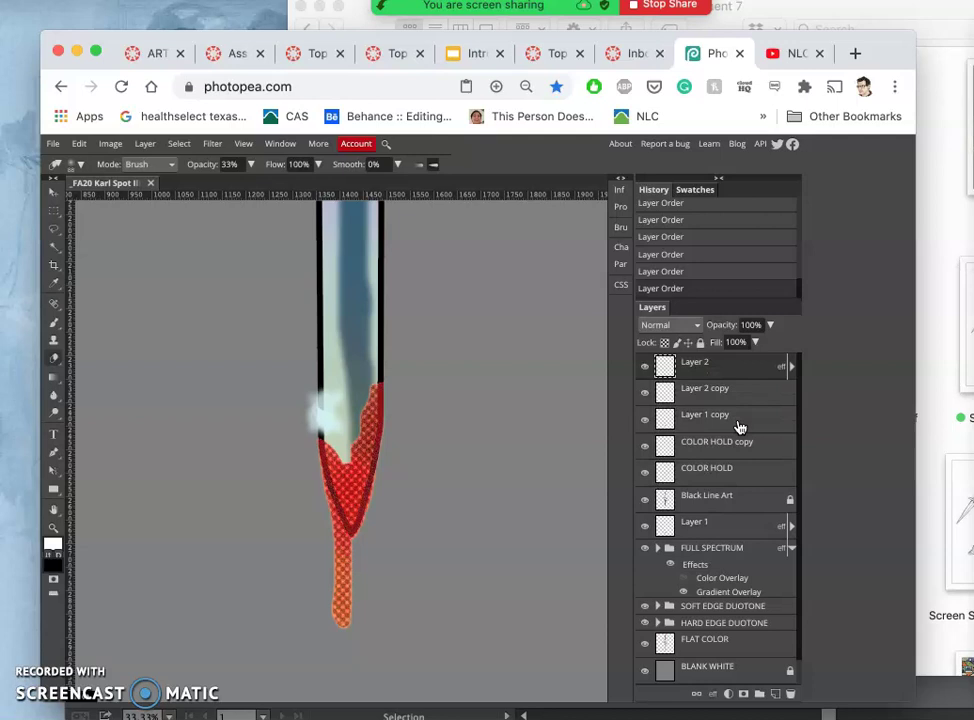
# Step: Open Layer 2's opacity setting and cancel an accidental page leave to keep the edits
pyautogui.click(749, 340)
pyautogui.click(771, 326)
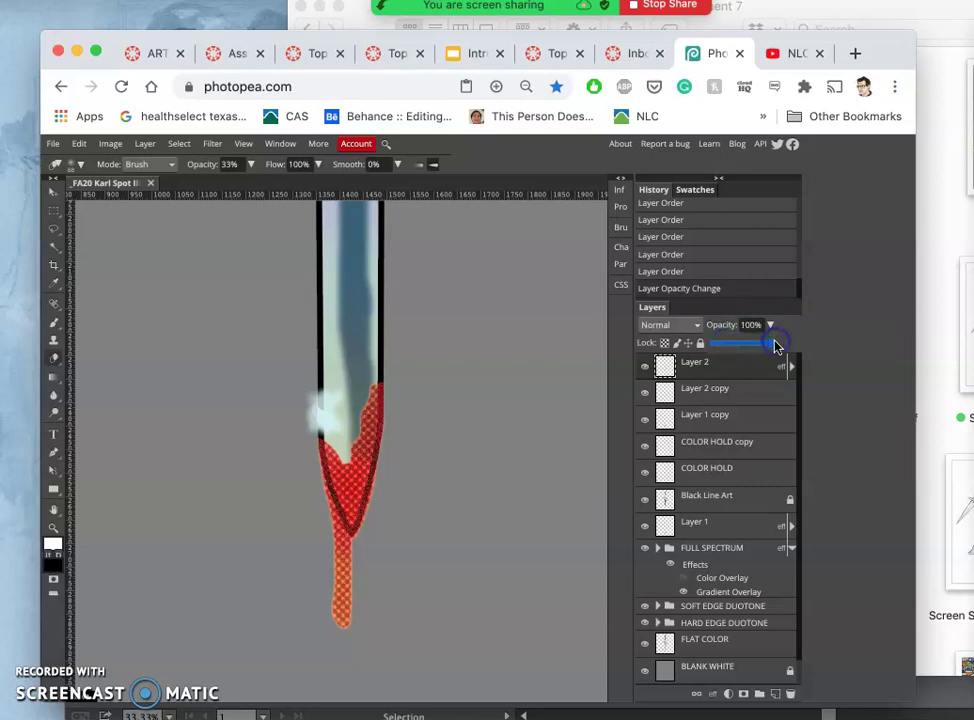
pyautogui.hscroll(-3, 775, 342)
pyautogui.moveTo(750, 262); pyautogui.dragTo(681, 258)
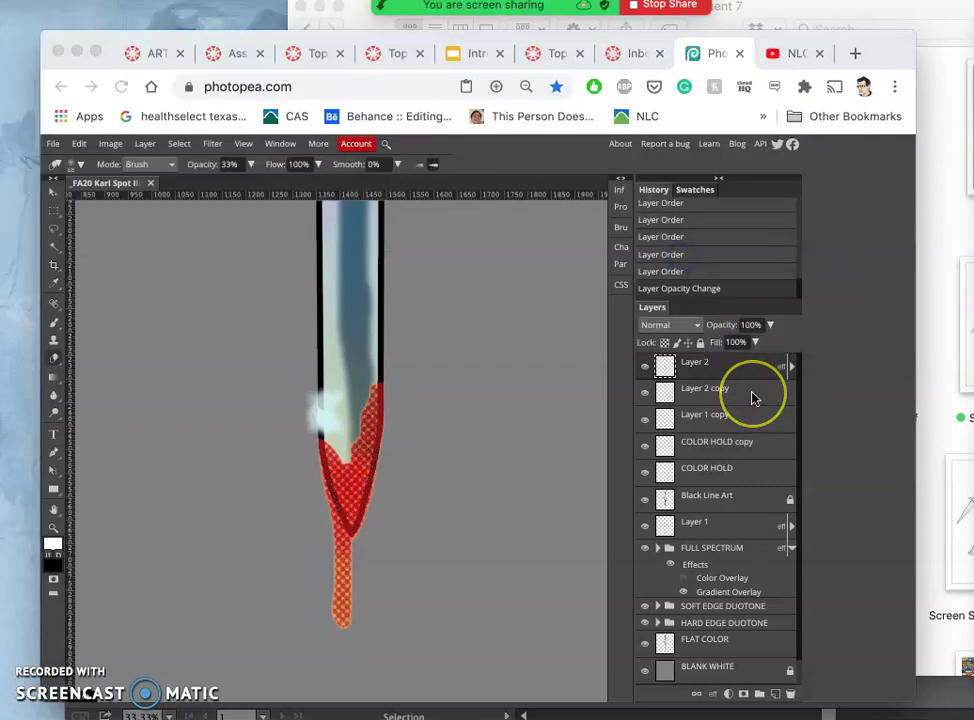
pyautogui.press('super+r')
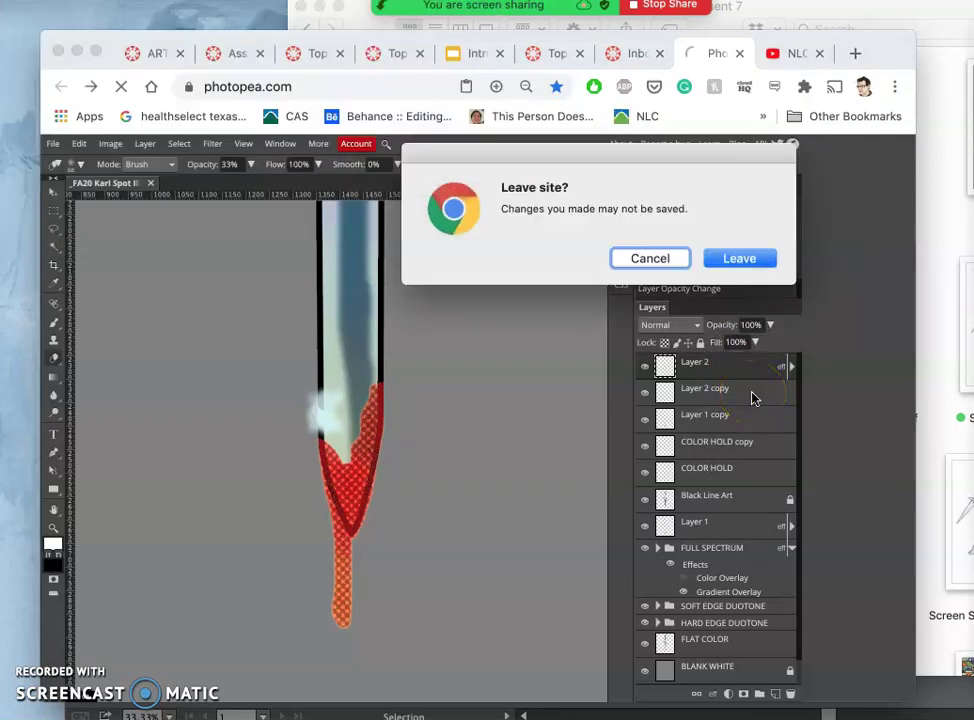
pyautogui.click(658, 262)
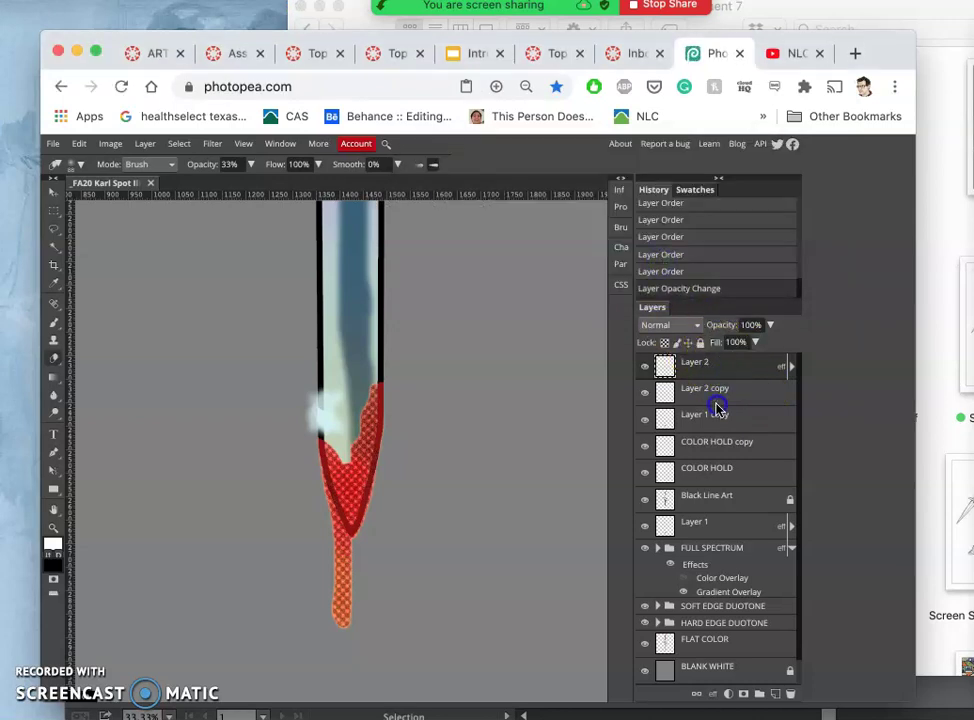
# Step: Move Layer 2 back below Layer 1 copy and fit the whole illustration on screen
pyautogui.moveTo(725, 378); pyautogui.dragTo(725, 438)
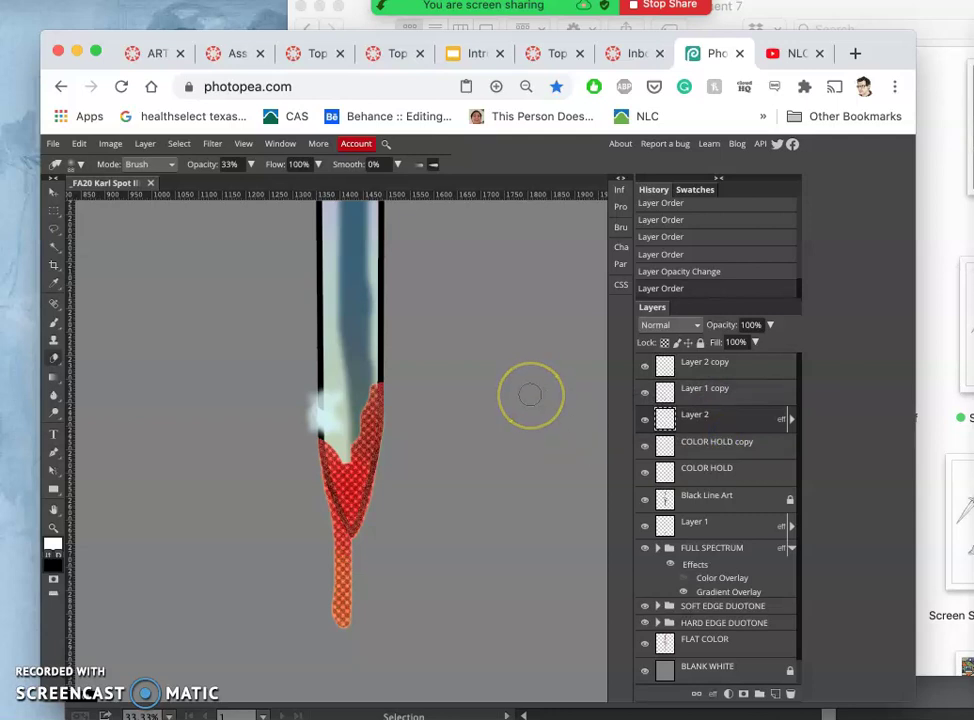
pyautogui.hotkey('ctrl', '-')
pyautogui.hotkey('ctrl', '0')
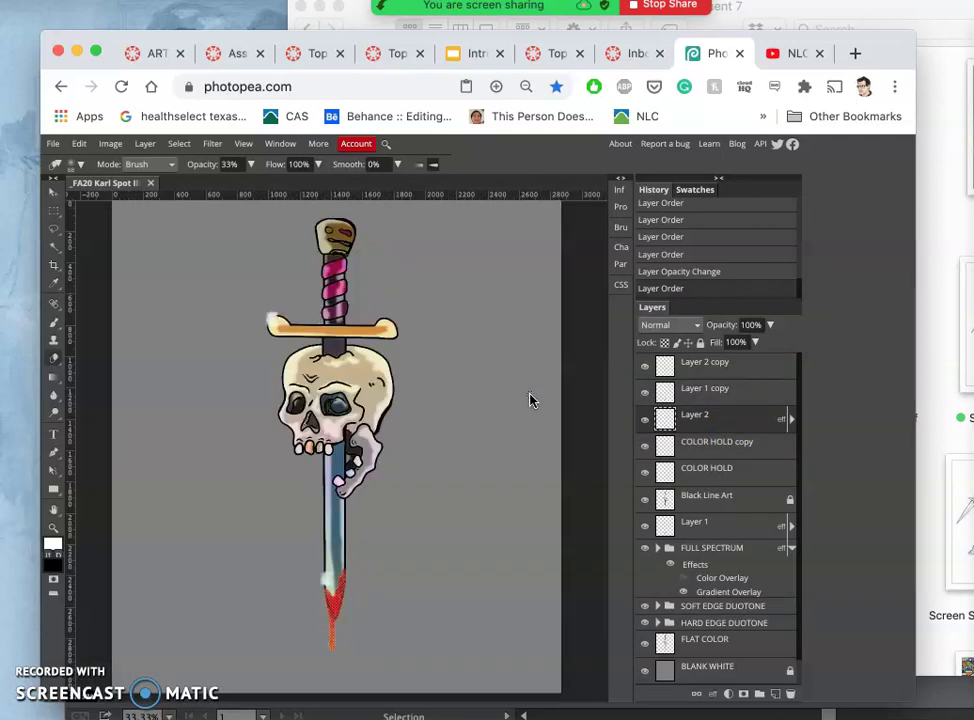
# Step: Drag the background texture JPG from Finder onto the Photopea canvas as a placed layer
pyautogui.click(515, 361)
pyautogui.click(928, 90)
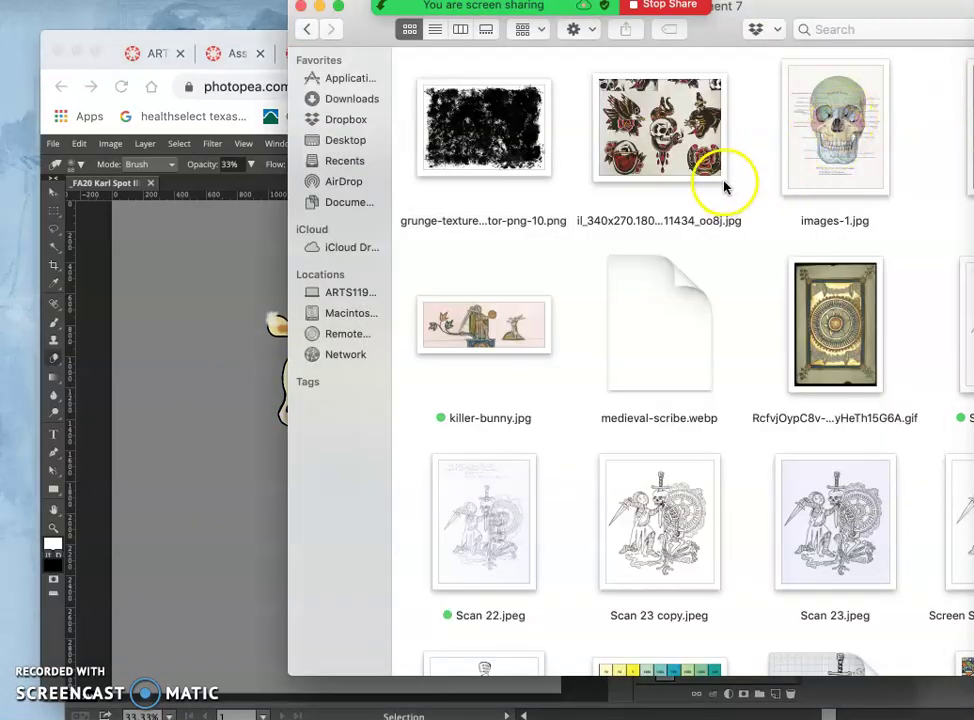
pyautogui.scroll(10, 643, 243)
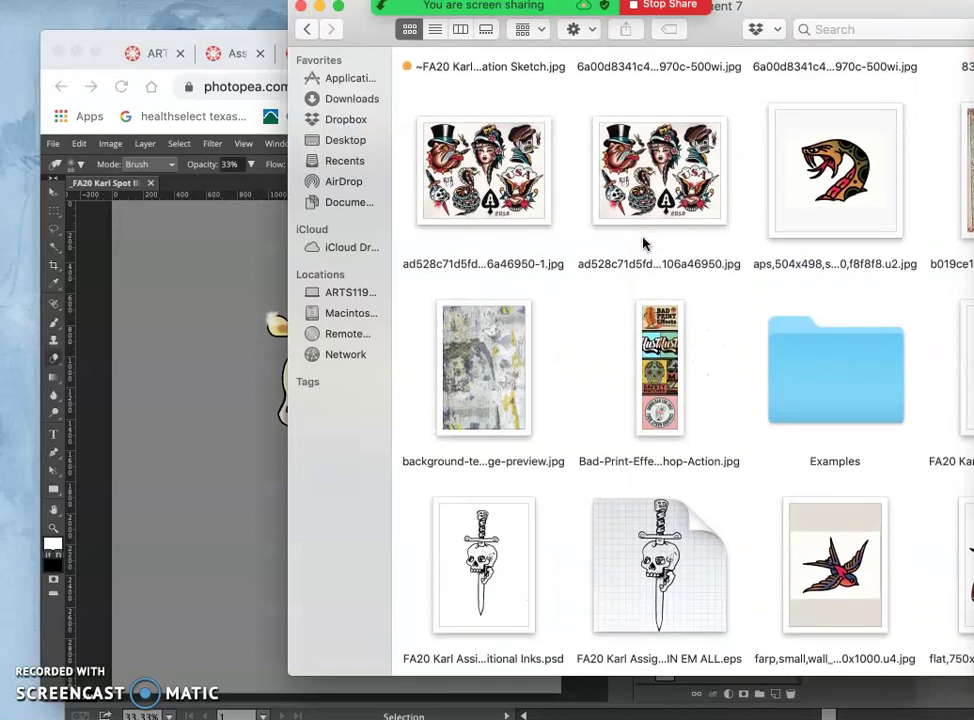
pyautogui.moveTo(469, 453); pyautogui.dragTo(264, 418)
# Step: Move and scale the placed texture with Free Transform until it fills the canvas, then commit
pyautogui.click(201, 316)
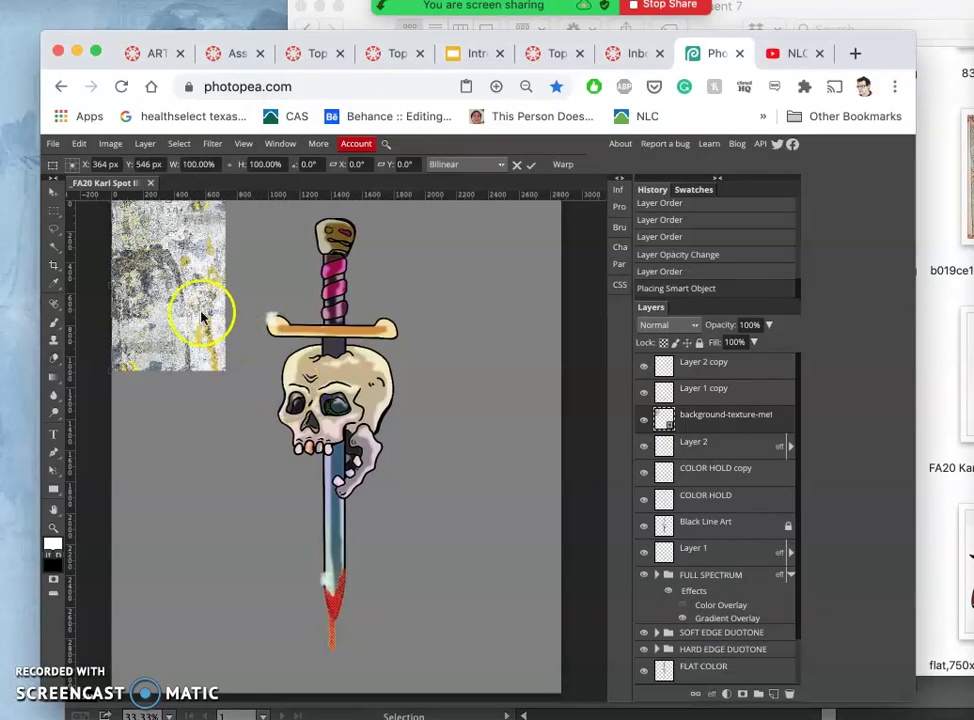
pyautogui.moveTo(193, 311); pyautogui.dragTo(290, 307)
pyautogui.moveTo(326, 374); pyautogui.dragTo(506, 691)
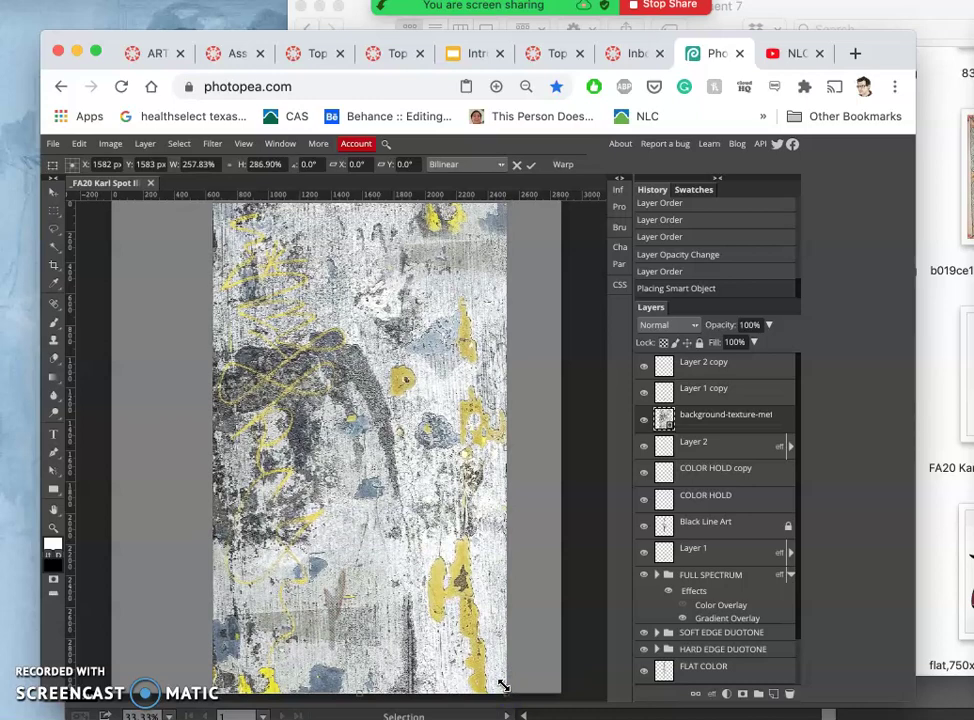
pyautogui.press('Return')
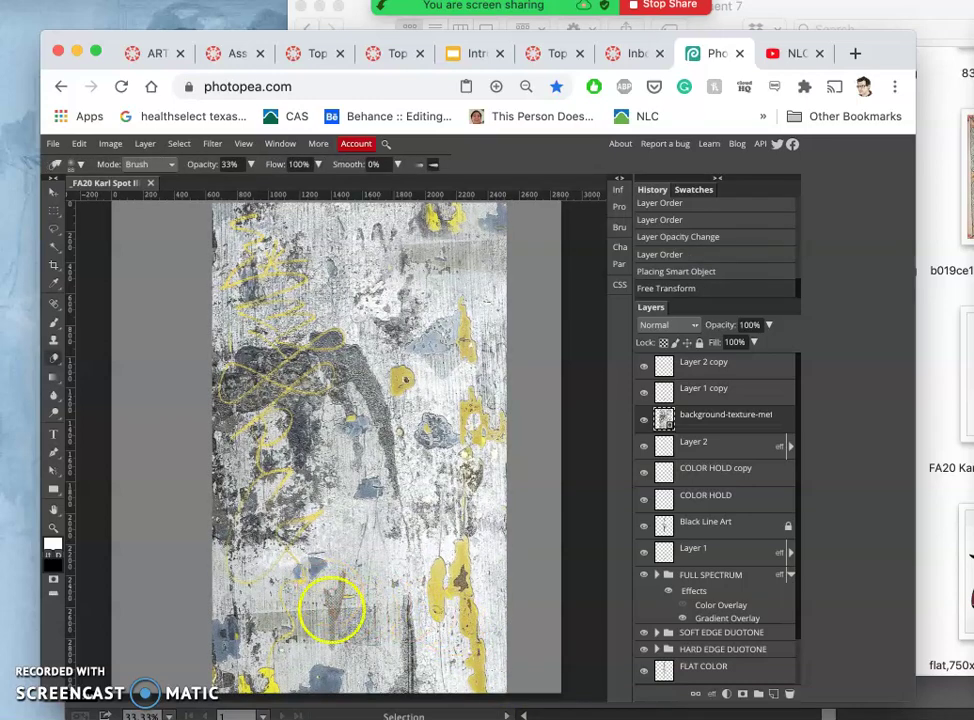
pyautogui.scroll(3, 333, 615)
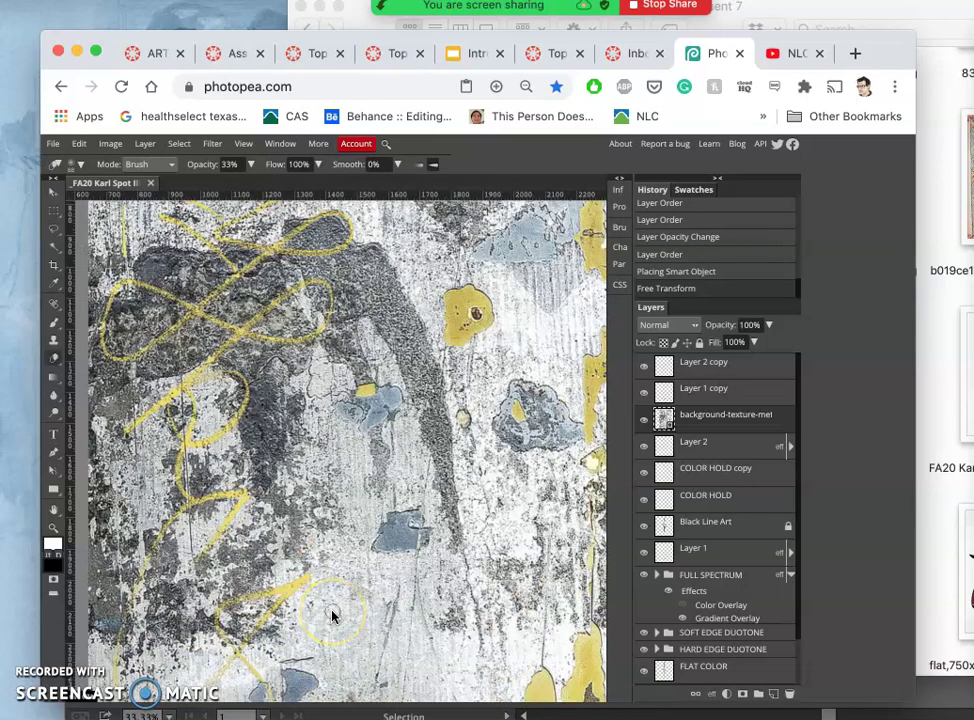
pyautogui.scroll(-3, 333, 615)
pyautogui.moveTo(345, 562)
pyautogui.mouseDown()
pyautogui.moveTo(326, 576)
pyautogui.moveTo(348, 583)
pyautogui.moveTo(390, 572)
pyautogui.mouseUp()
pyautogui.scroll(-3, 390, 572)
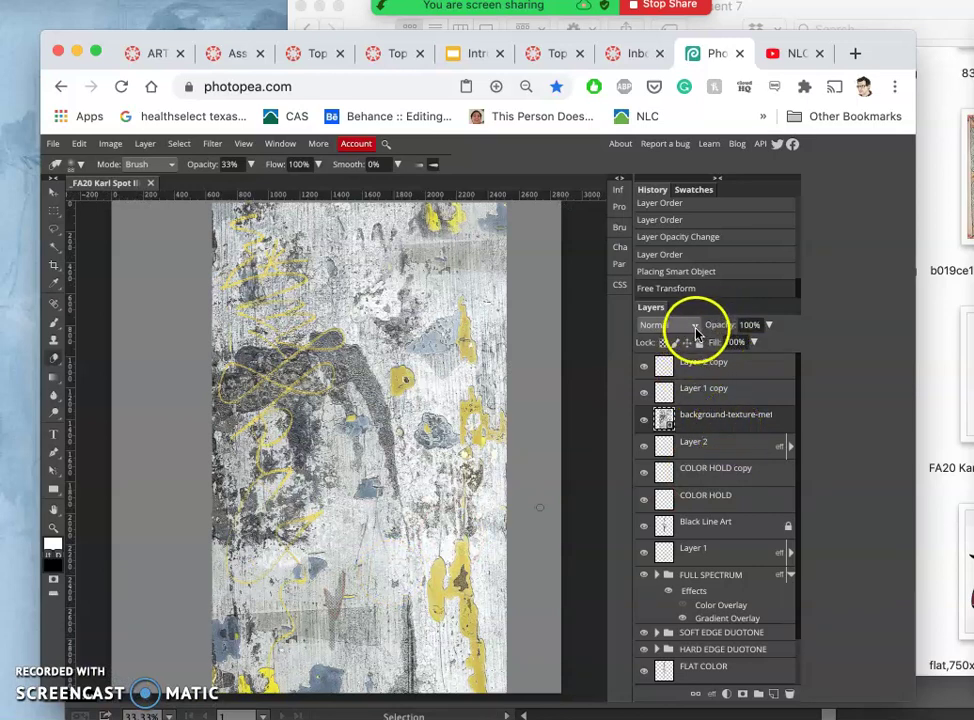
# Step: Try Pin Light on the texture layer, then settle on Soft Light blending
pyautogui.click(693, 325)
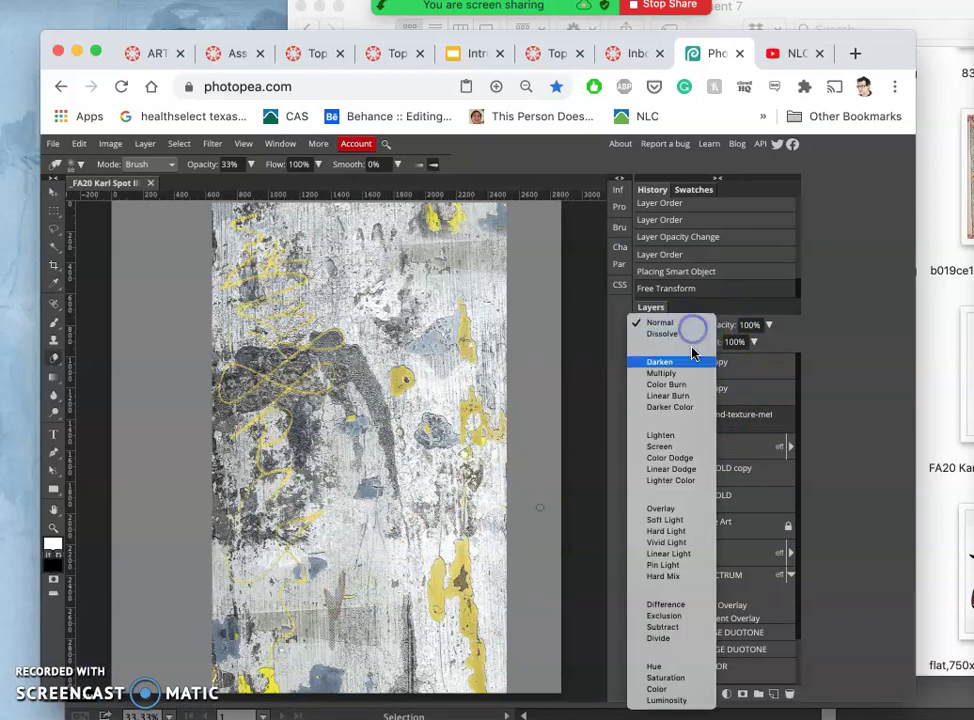
pyautogui.press('Escape')
pyautogui.click(681, 572)
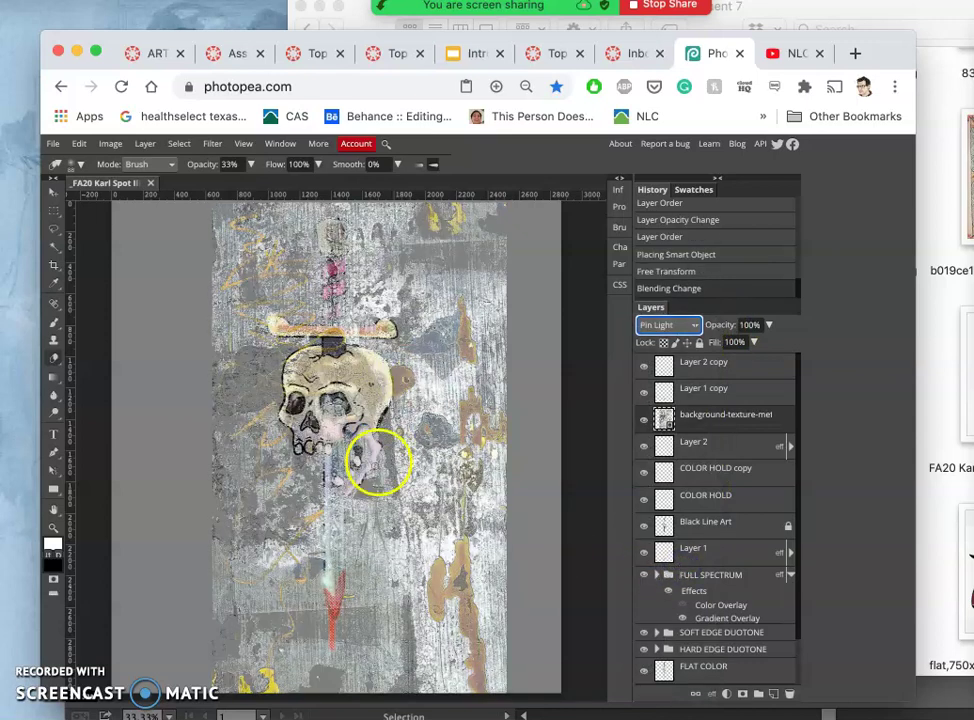
pyautogui.click(692, 325)
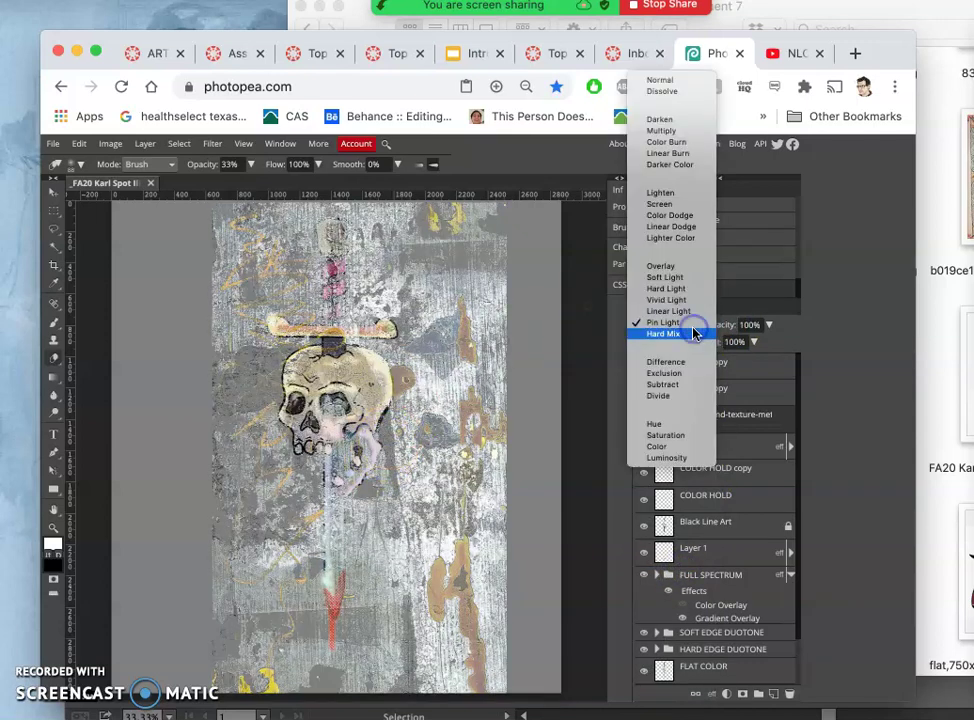
pyautogui.click(682, 280)
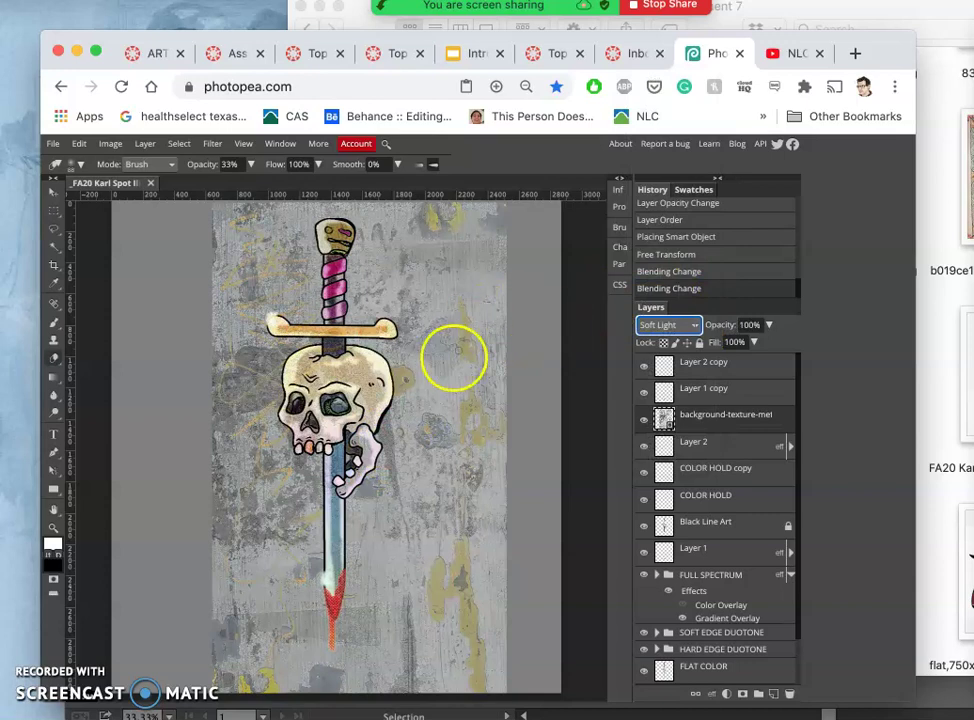
pyautogui.press('super+equal')
pyautogui.press('super+equal')
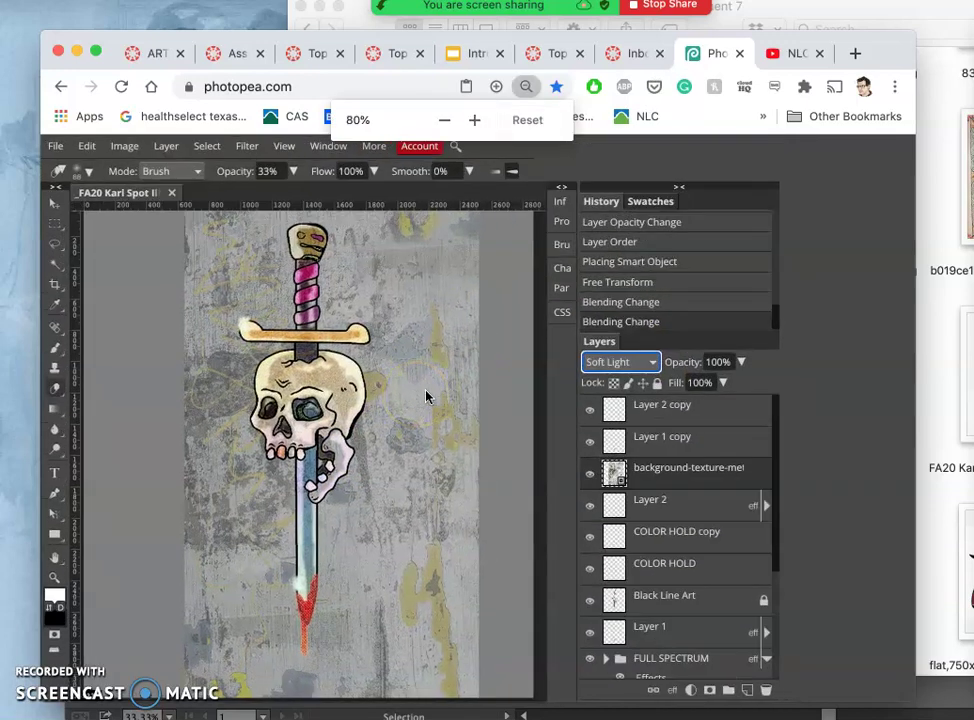
pyautogui.press('super+minus')
pyautogui.press('super+minus')
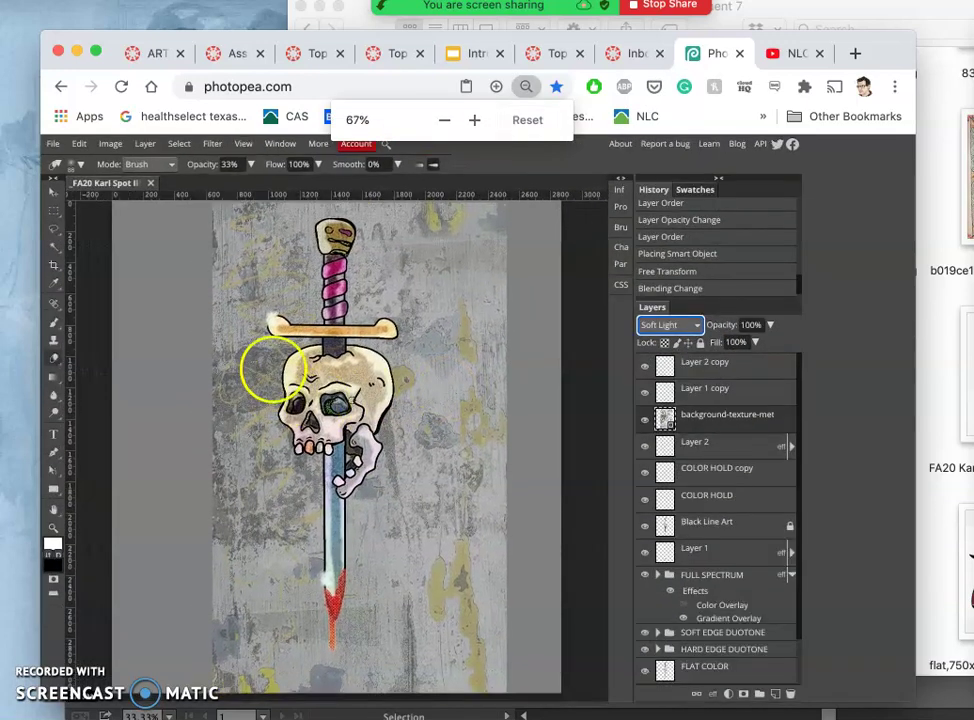
# Step: Clear the current selection with the Lasso tool and zoom in on the skull
pyautogui.click(54, 228)
pyautogui.click(156, 265)
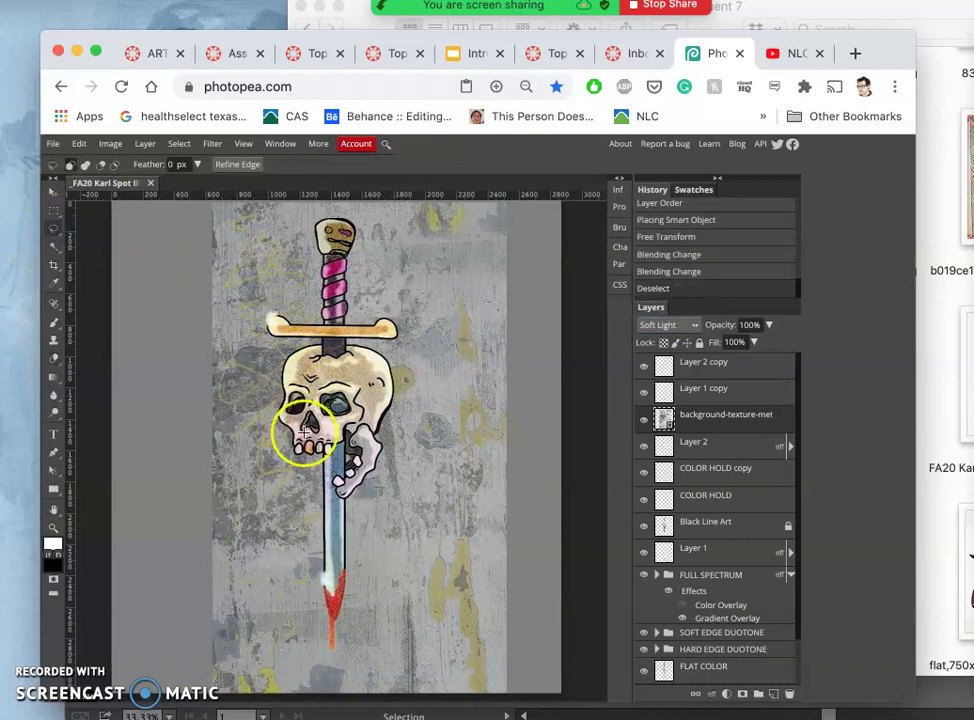
pyautogui.scroll(6, 303, 433)
pyautogui.scroll(5, 347, 317)
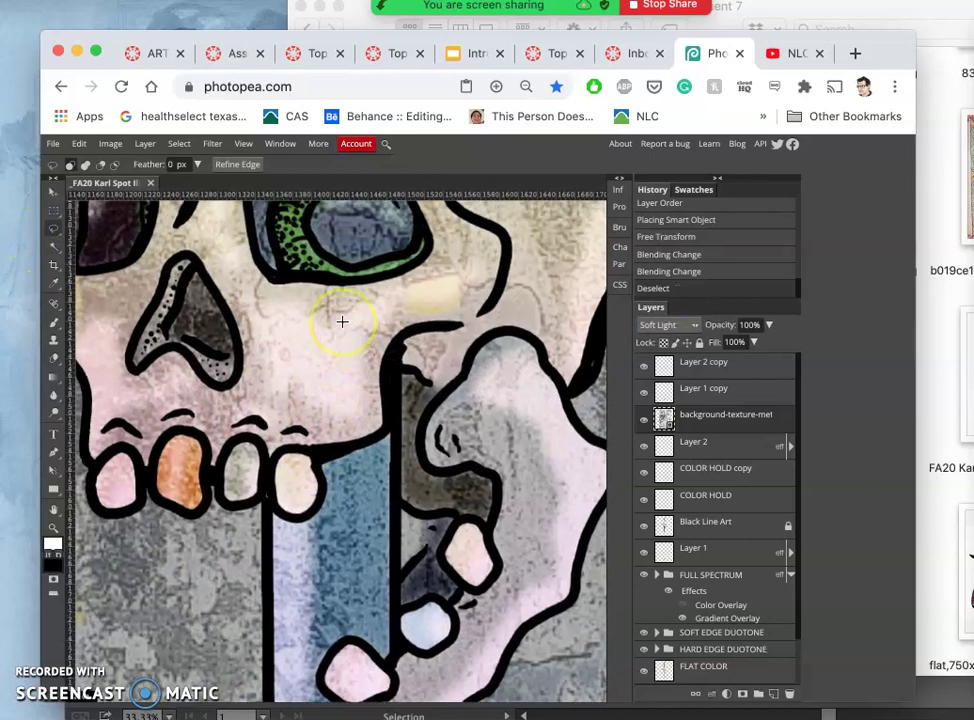
pyautogui.scroll(3, 342, 321)
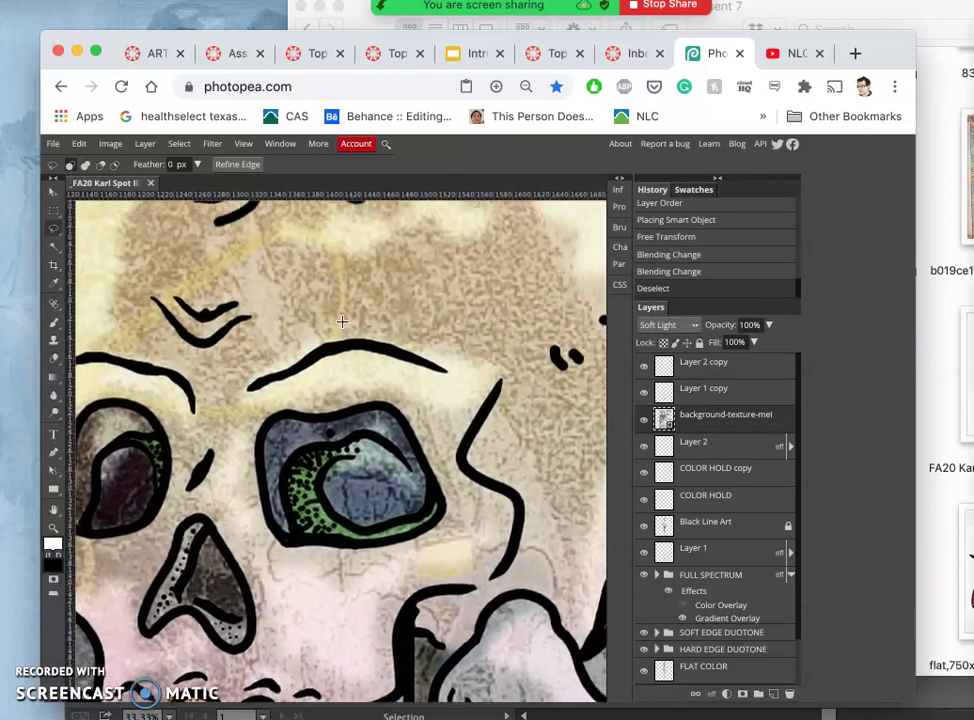
pyautogui.hscroll(-3, 360, 380)
pyautogui.click(372, 420)
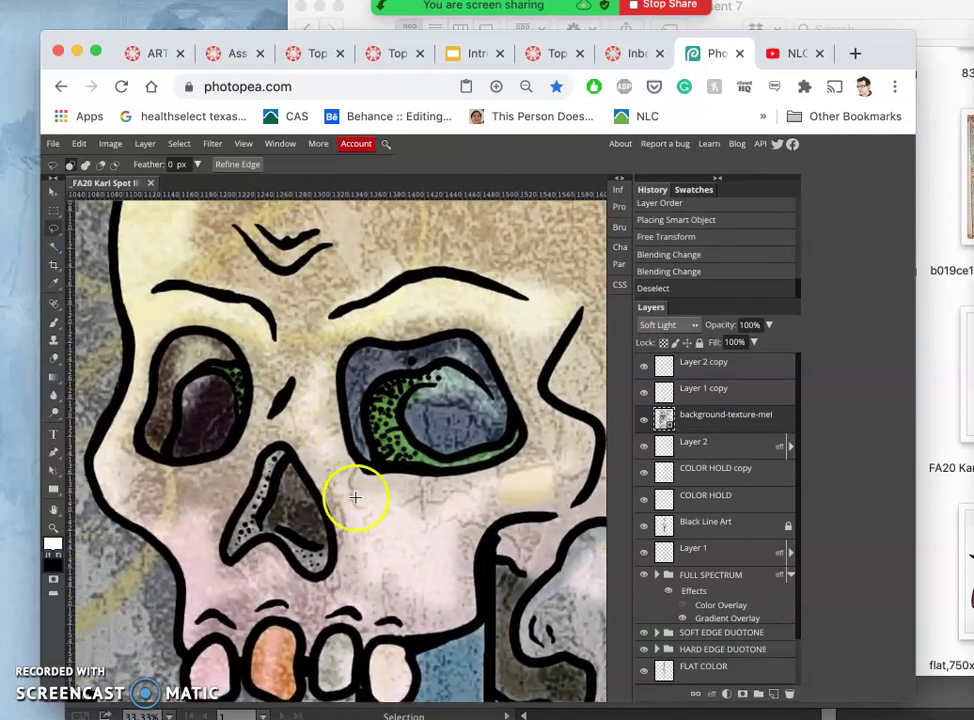
pyautogui.scroll(-5, 375, 517)
pyautogui.hscroll(2, 375, 517)
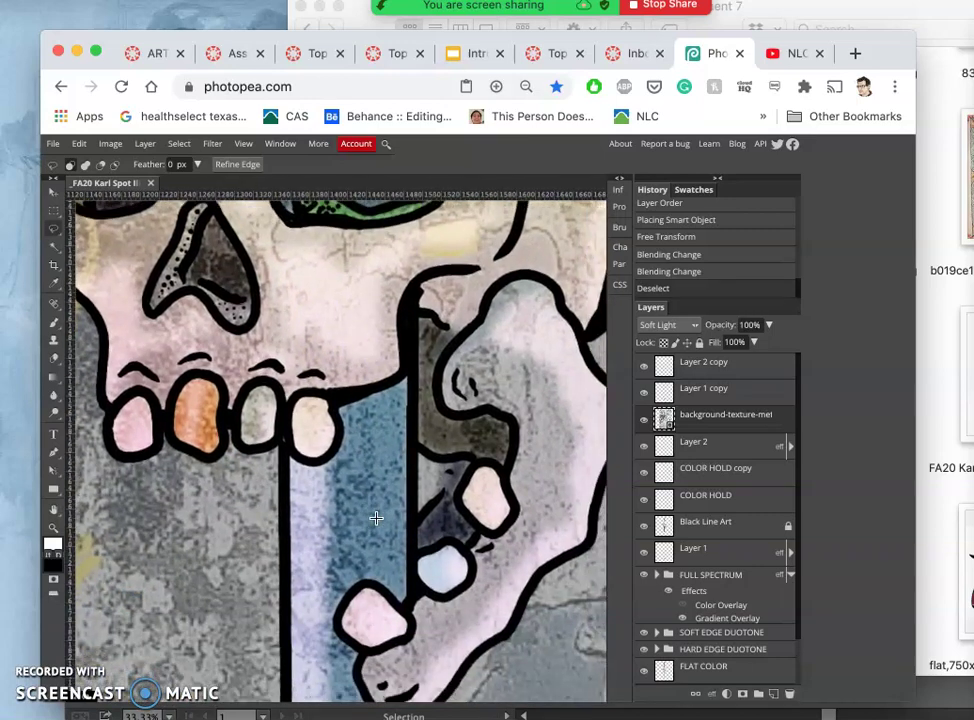
pyautogui.scroll(-10, 376, 518)
pyautogui.hscroll(3, 376, 518)
pyautogui.click(381, 486)
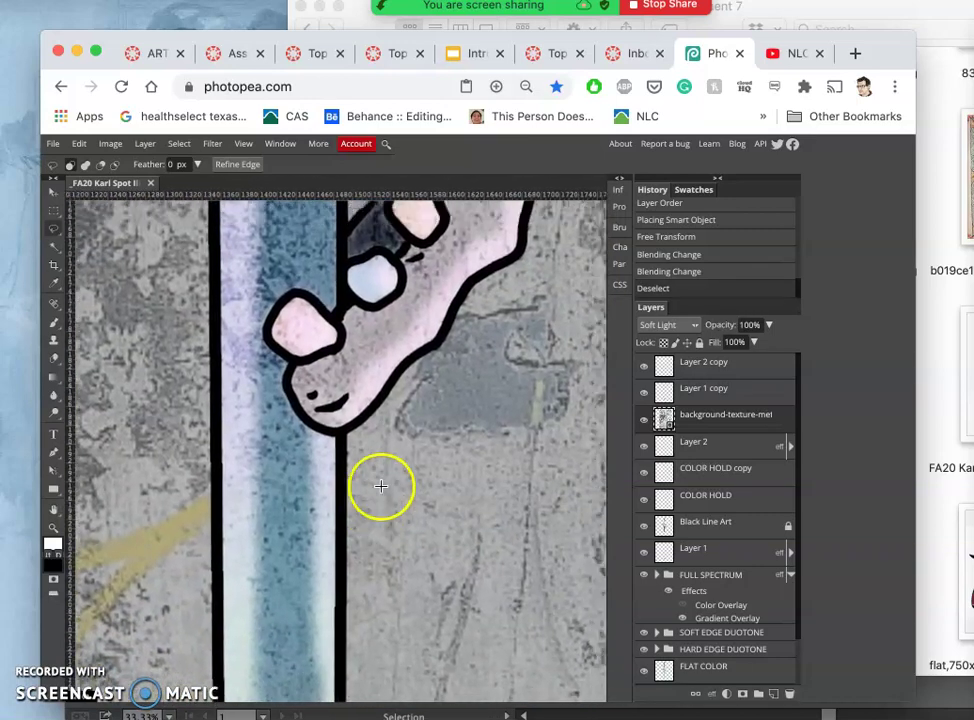
pyautogui.scroll(3, 402, 278)
pyautogui.scroll(-10, 330, 422)
pyautogui.hscroll(-4, 330, 422)
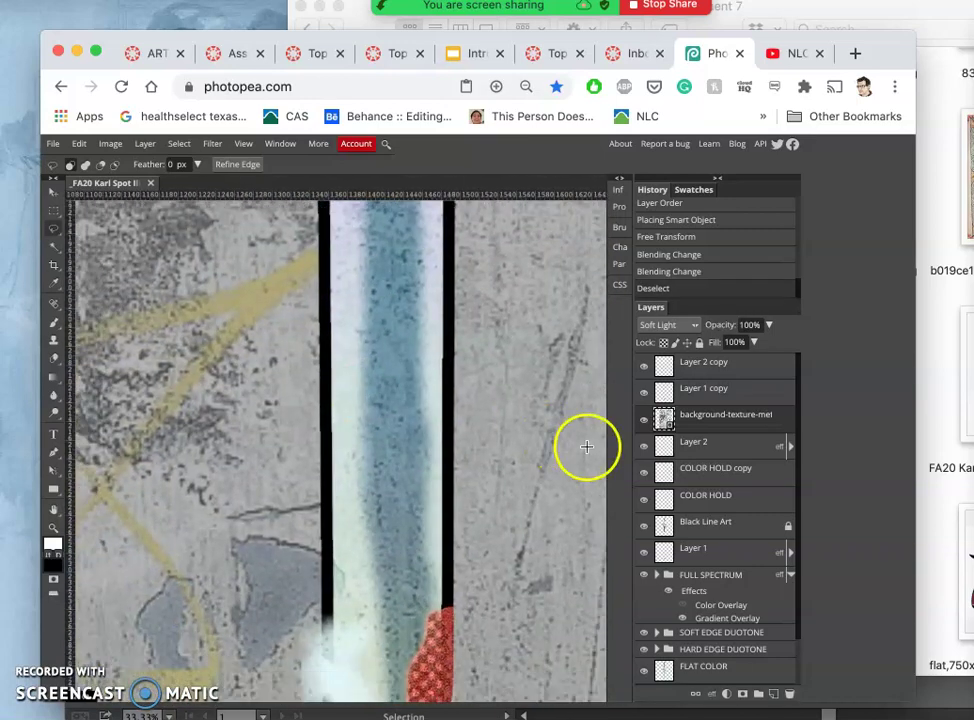
pyautogui.scroll(10, 411, 445)
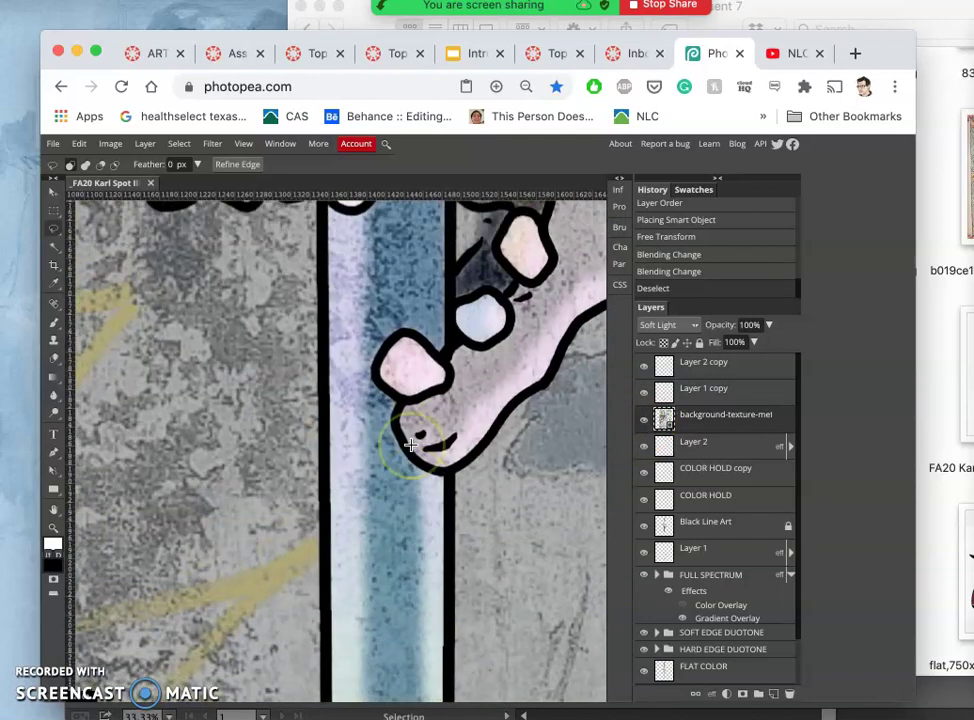
pyautogui.hscroll(2, 411, 445)
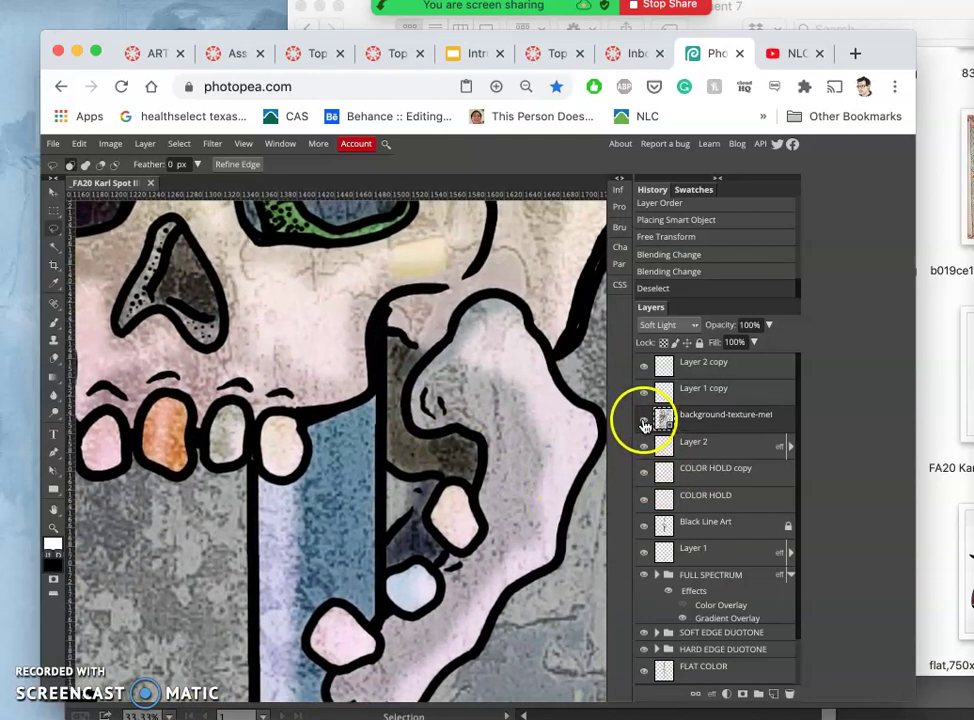
# Step: Toggle the grunge texture off and on to compare the skull, leaving it visible, and zoom out
pyautogui.click(644, 420)
pyautogui.click(644, 421)
pyautogui.click(644, 421)
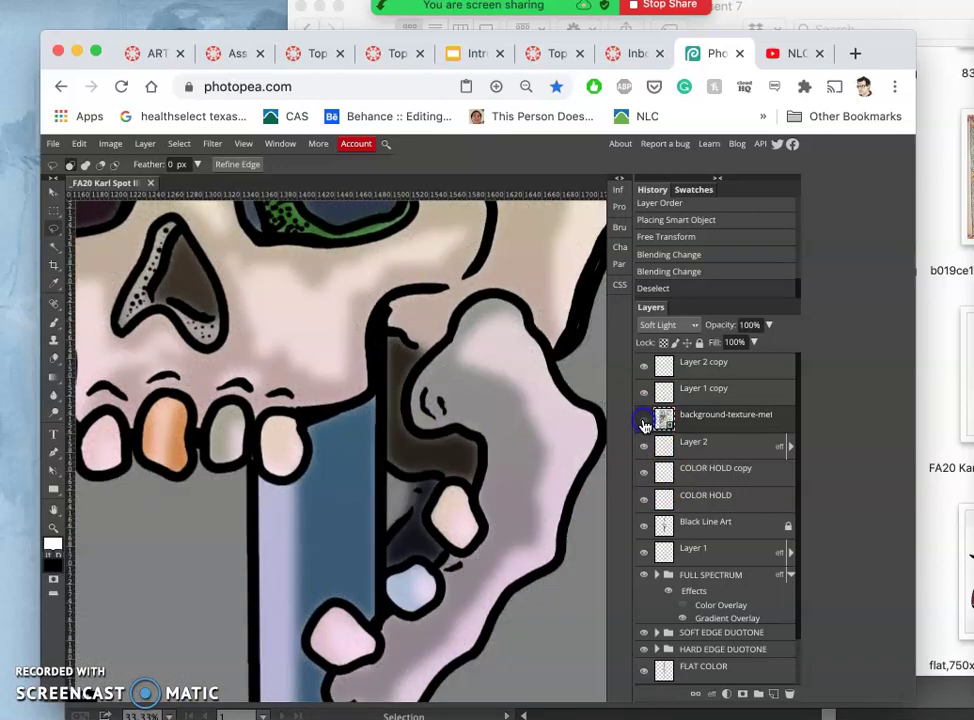
pyautogui.click(644, 421)
pyautogui.click(644, 421)
pyautogui.click(644, 421)
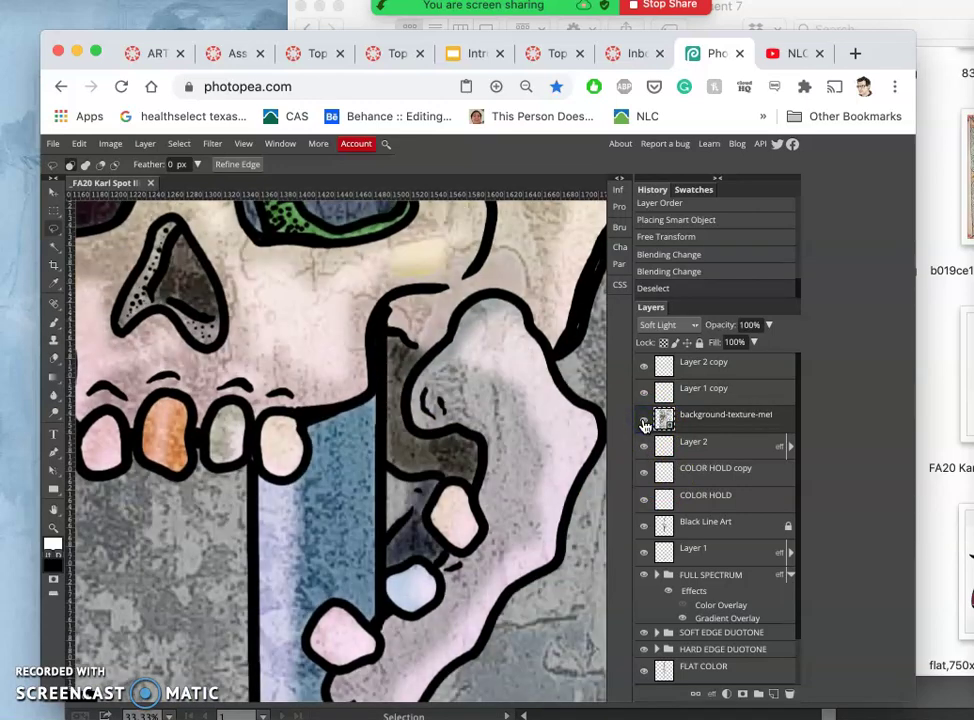
pyautogui.hotkey('ctrl', '-')
pyautogui.hotkey('ctrl', '-')
pyautogui.hotkey('ctrl', '-')
pyautogui.hotkey('ctrl', '-')
pyautogui.hotkey('ctrl', '-')
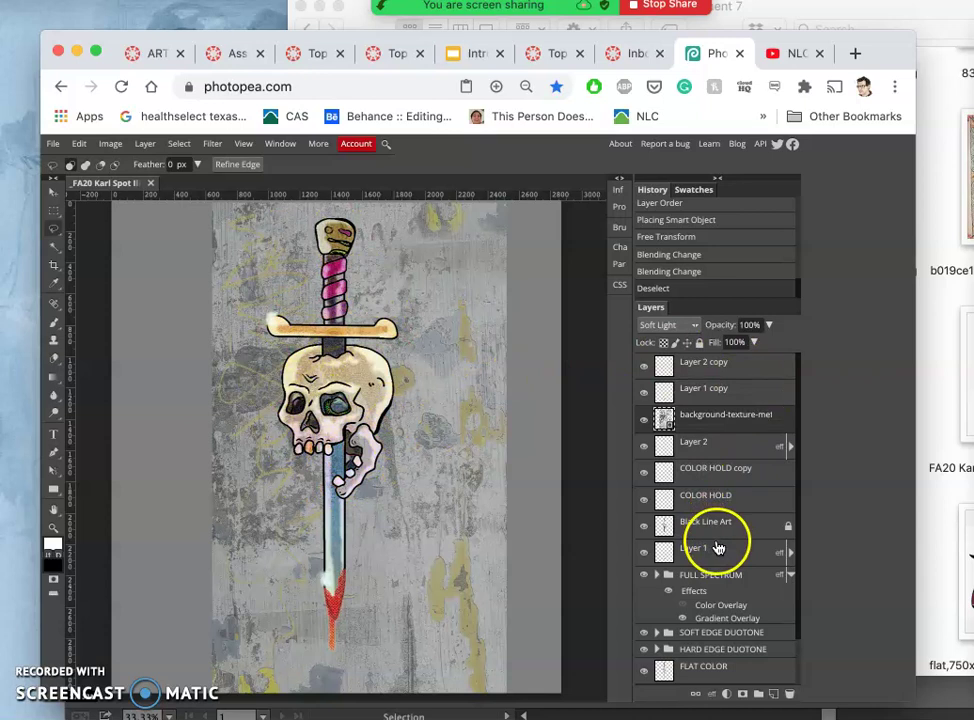
# Step: Make Black Line Art active and set the Magic Wand to Contiguous
pyautogui.click(750, 522)
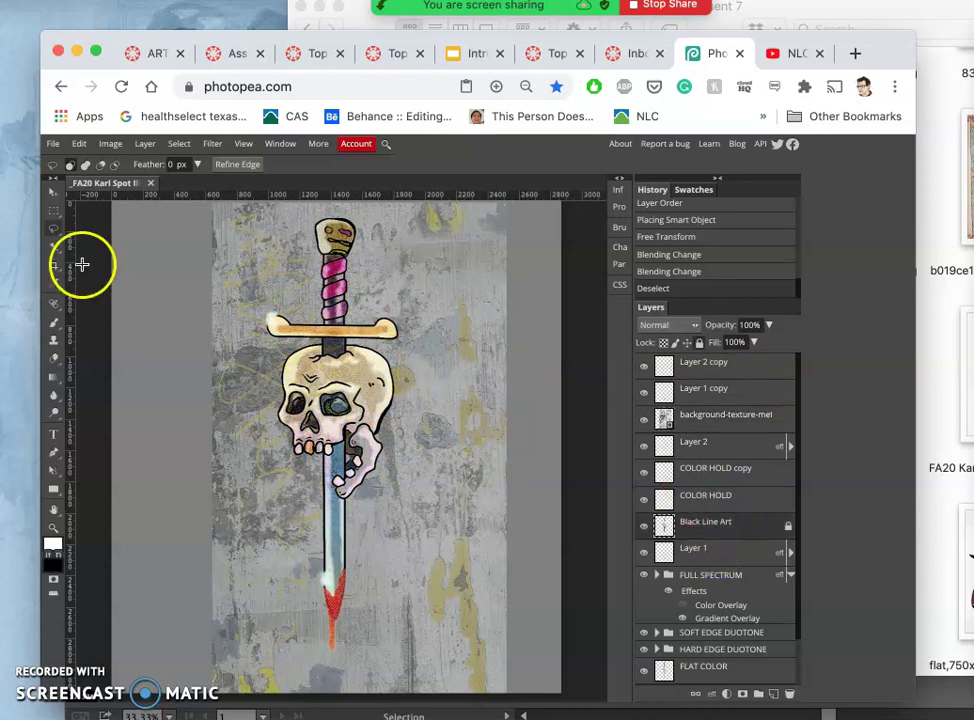
pyautogui.click(54, 246)
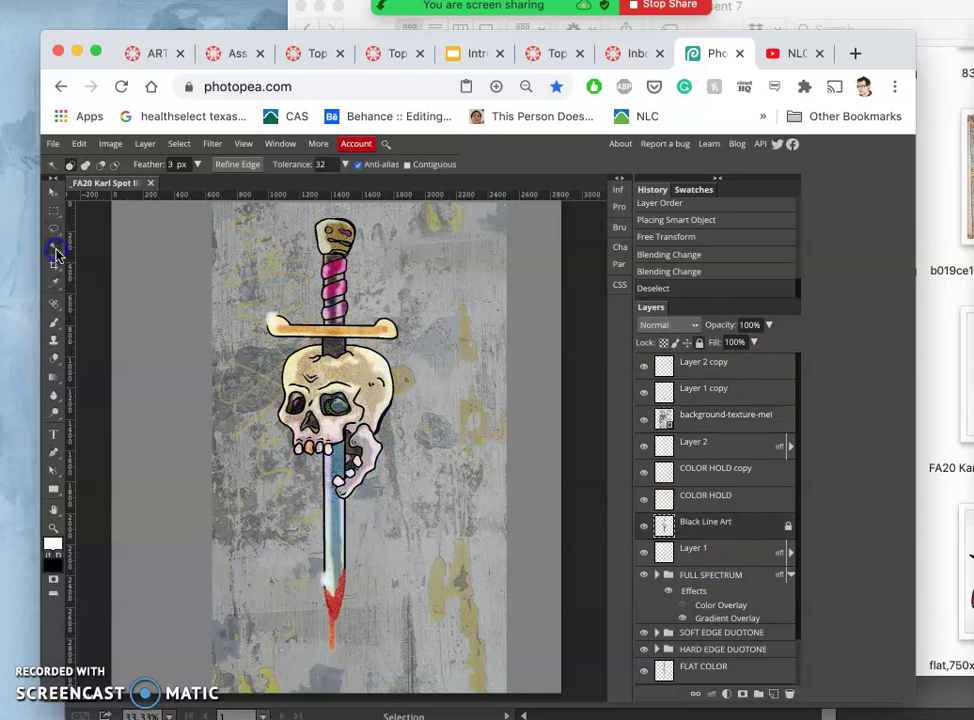
pyautogui.click(407, 165)
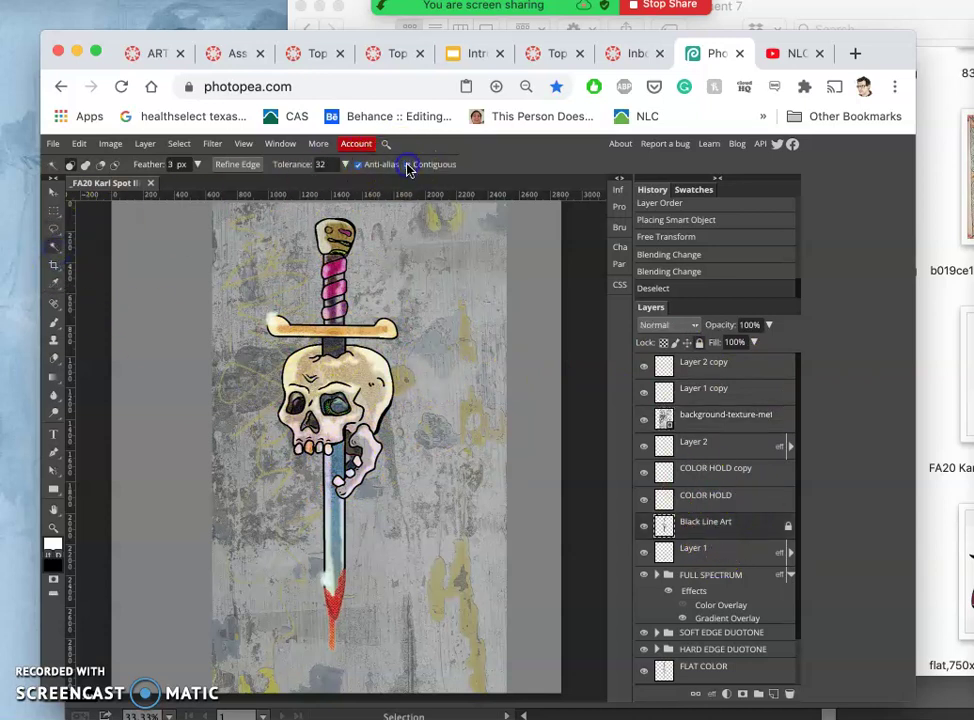
# Step: Select the empty background around the skull and sword, then make the texture layer active
pyautogui.click(262, 272)
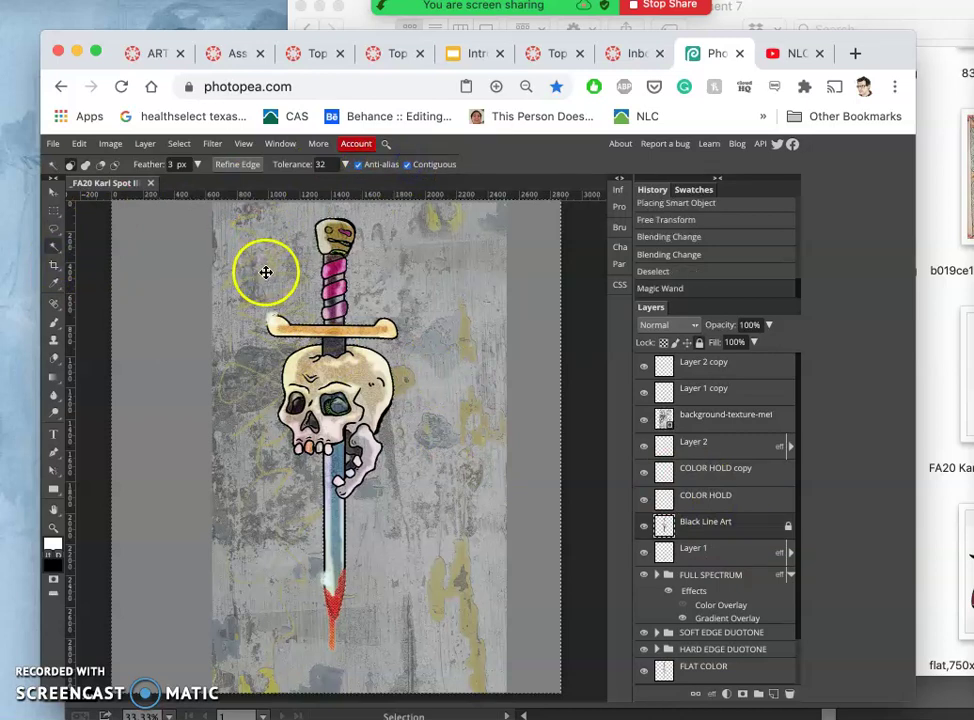
pyautogui.click(358, 462)
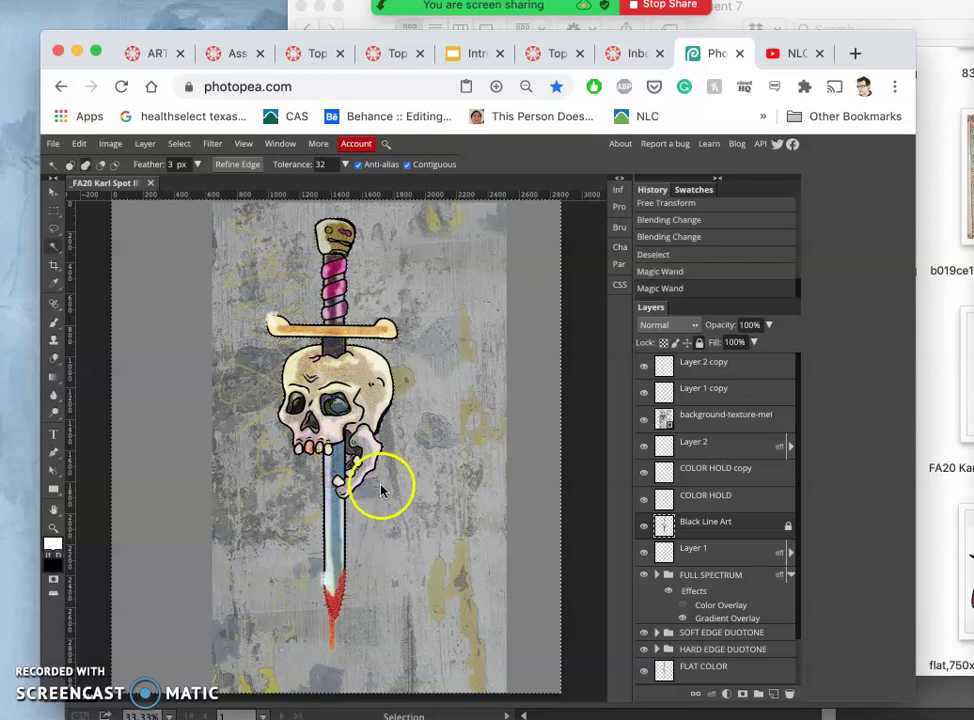
pyautogui.scroll(5, 378, 490)
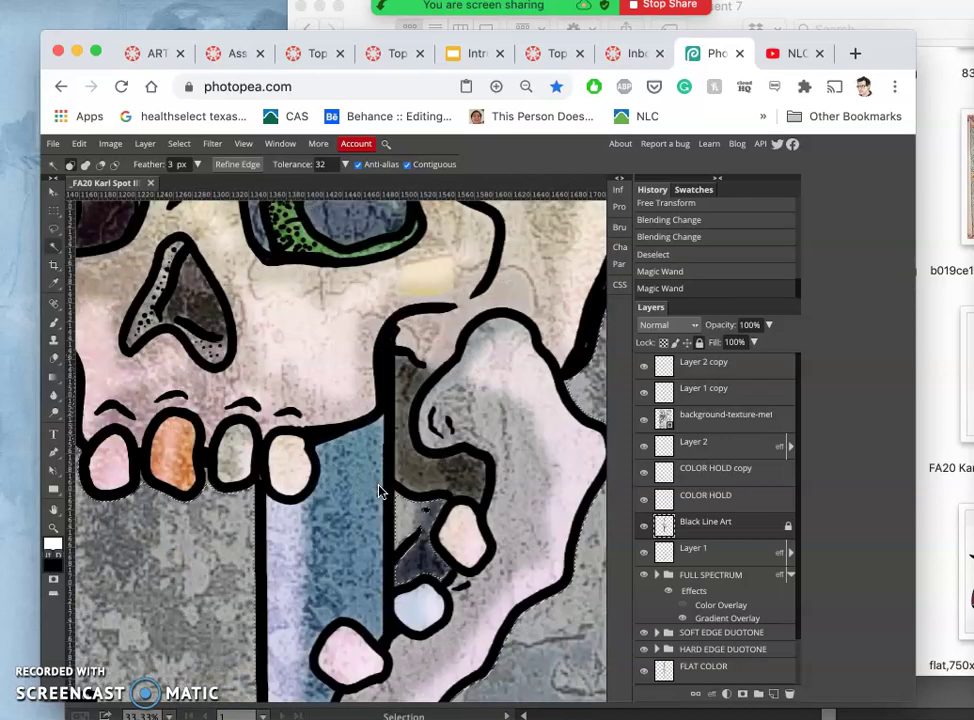
pyautogui.hotkey('ctrl', 'z')
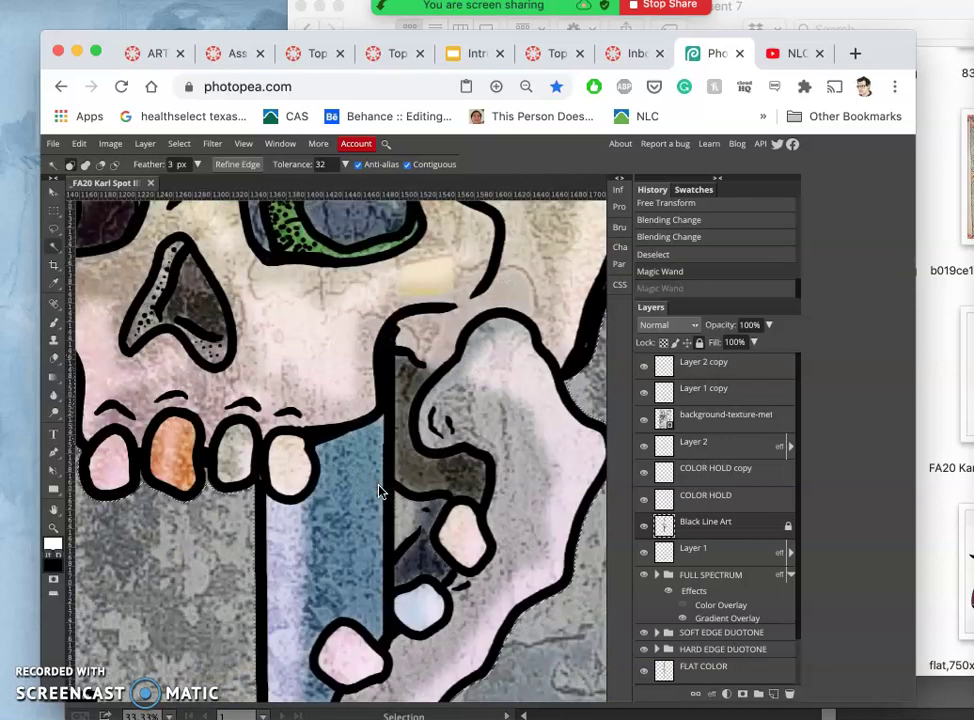
pyautogui.click(400, 502)
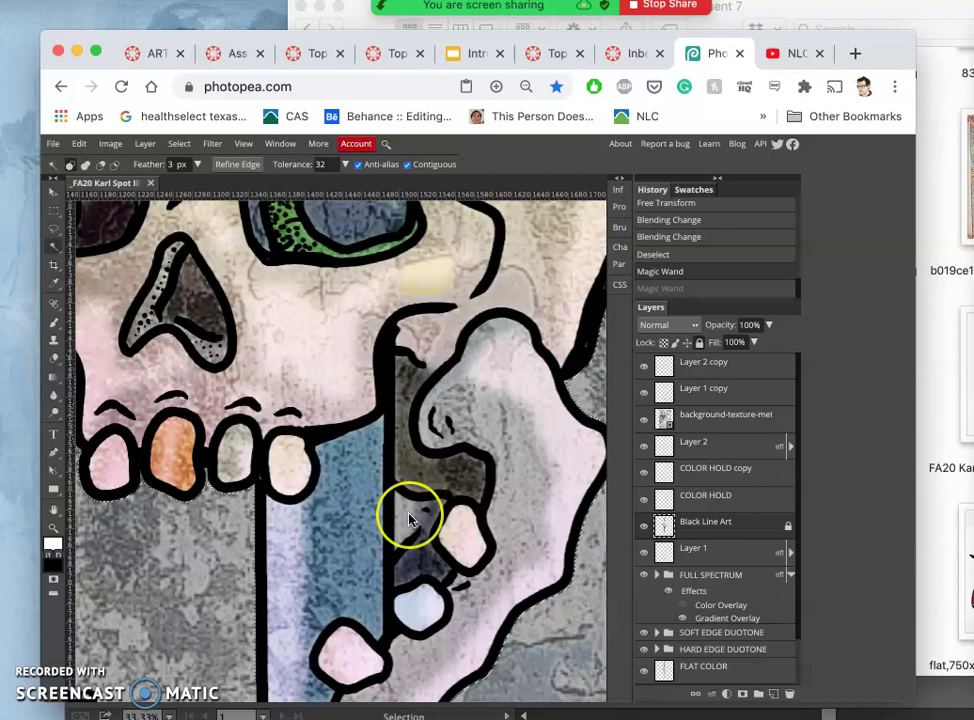
pyautogui.scroll(-3, 408, 518)
pyautogui.scroll(-4, 408, 518)
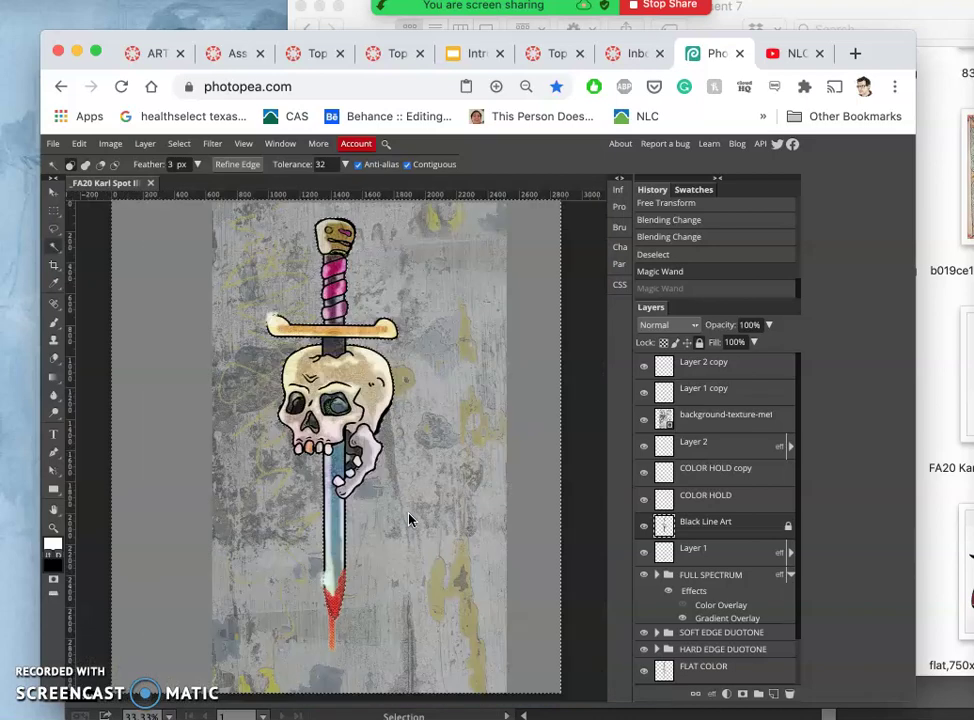
pyautogui.click(718, 422)
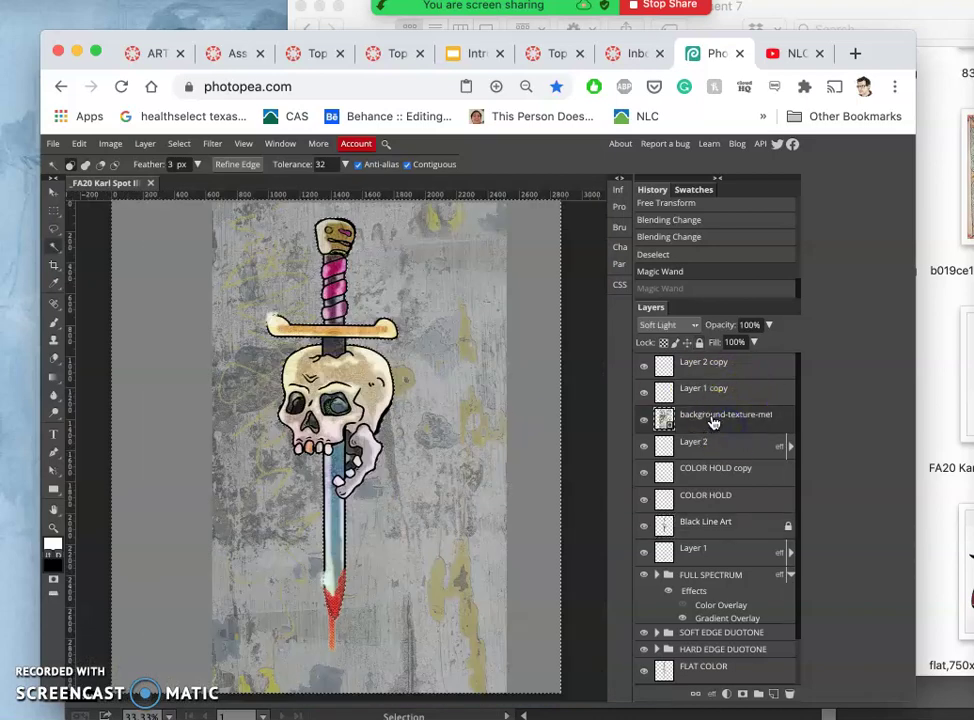
# Step: Invert the selection and copy the texture inside the figure to a new Layer 3
pyautogui.click(180, 144)
pyautogui.click(197, 201)
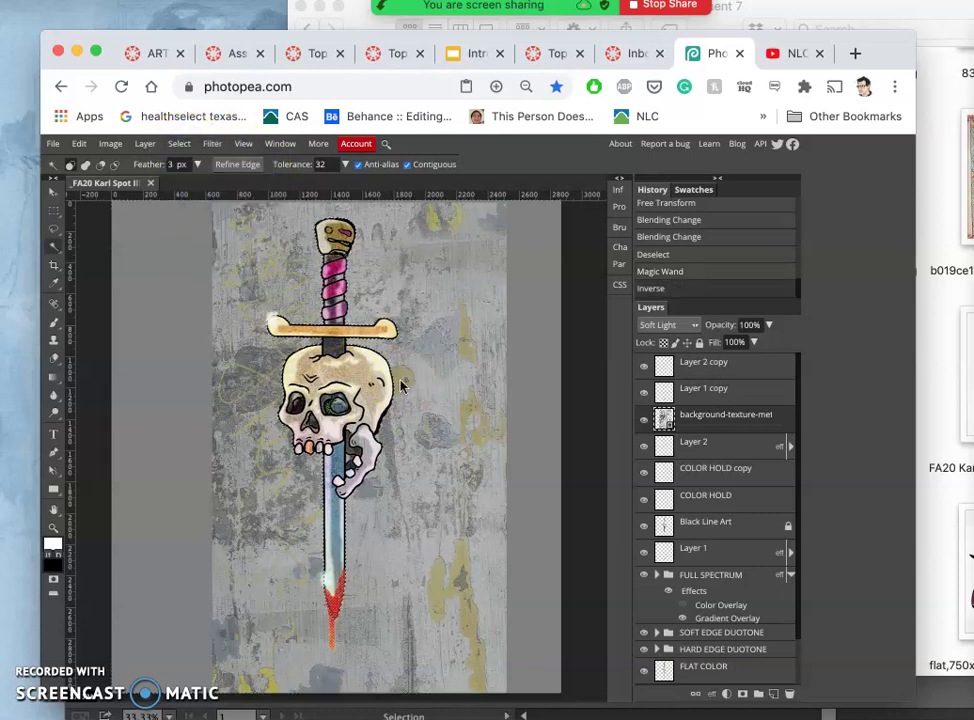
pyautogui.press('super+j')
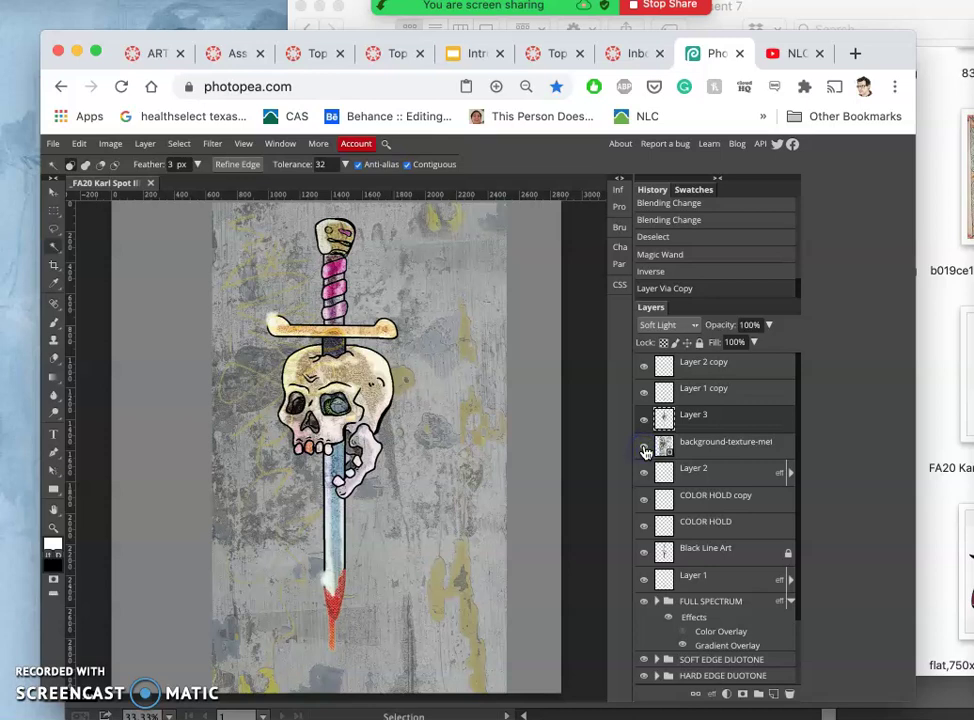
# Step: Delete the original full-canvas texture layer and hide Layer 3
pyautogui.click(677, 450)
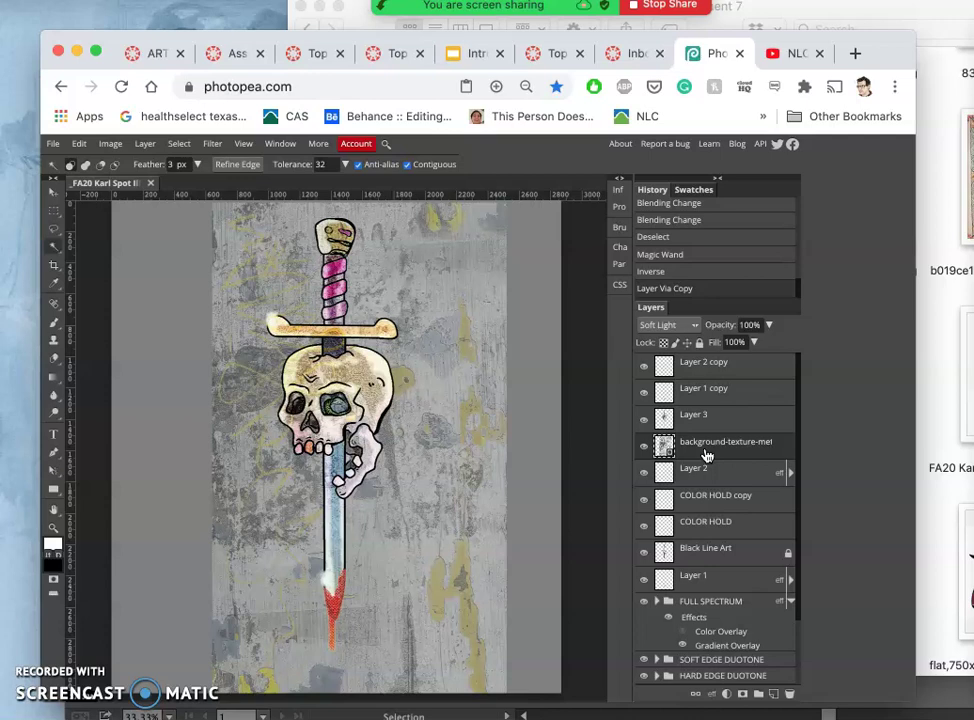
pyautogui.click(706, 455)
pyautogui.press('Delete')
pyautogui.click(645, 420)
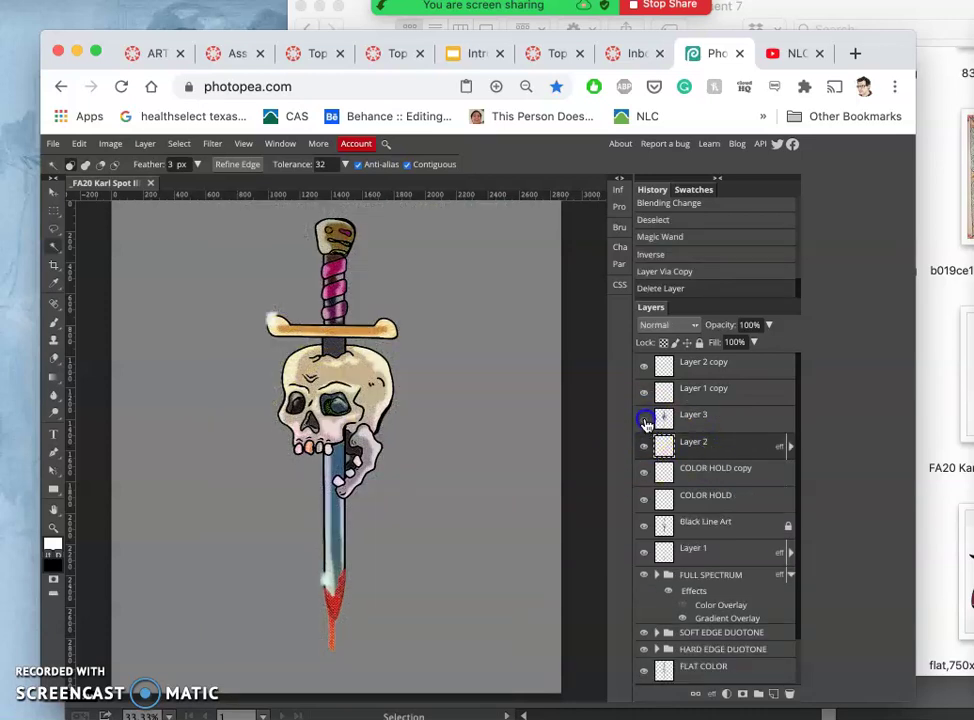
# Step: Compare the skull with and without its texture, then make Layer 3 active
pyautogui.click(645, 420)
pyautogui.click(645, 420)
pyautogui.click(645, 420)
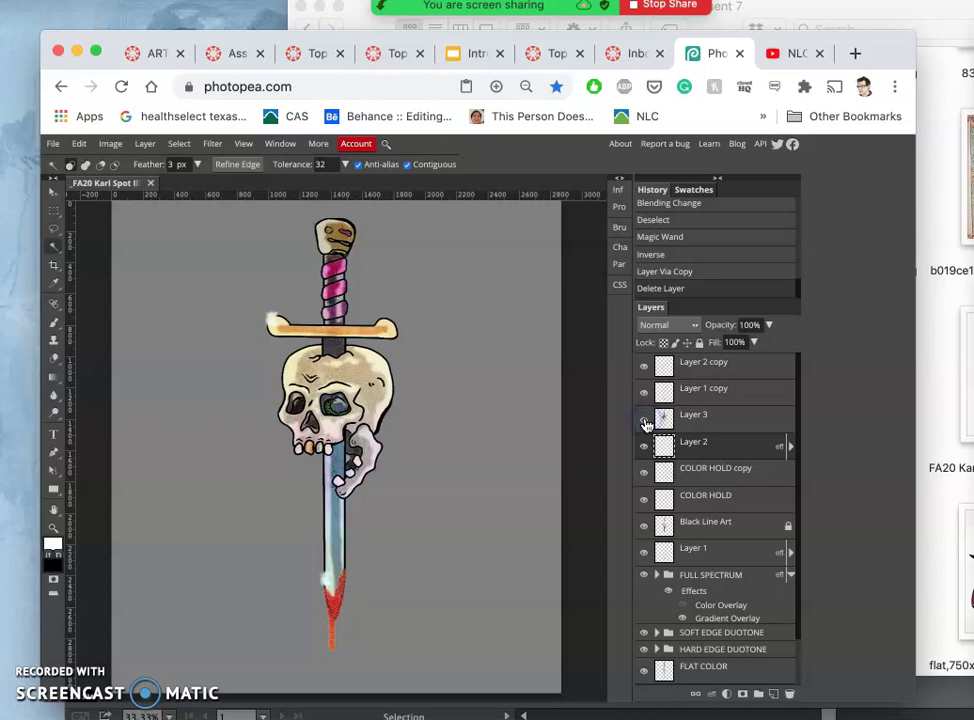
pyautogui.press('super+equal')
pyautogui.press('super+equal')
pyautogui.press('super+equal')
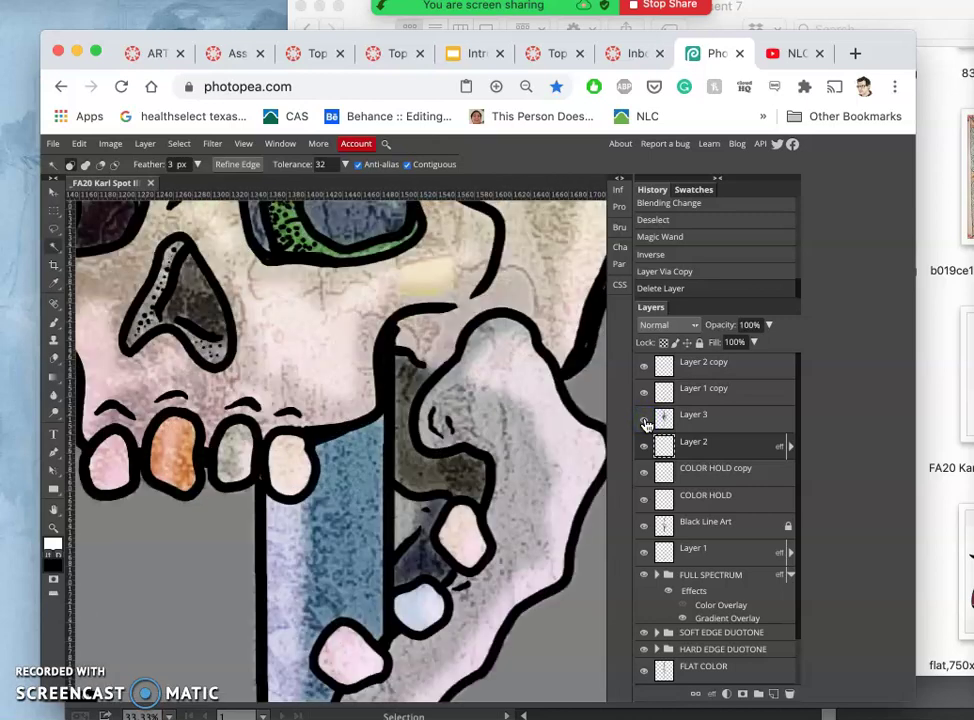
pyautogui.press('super+minus')
pyautogui.press('super+minus')
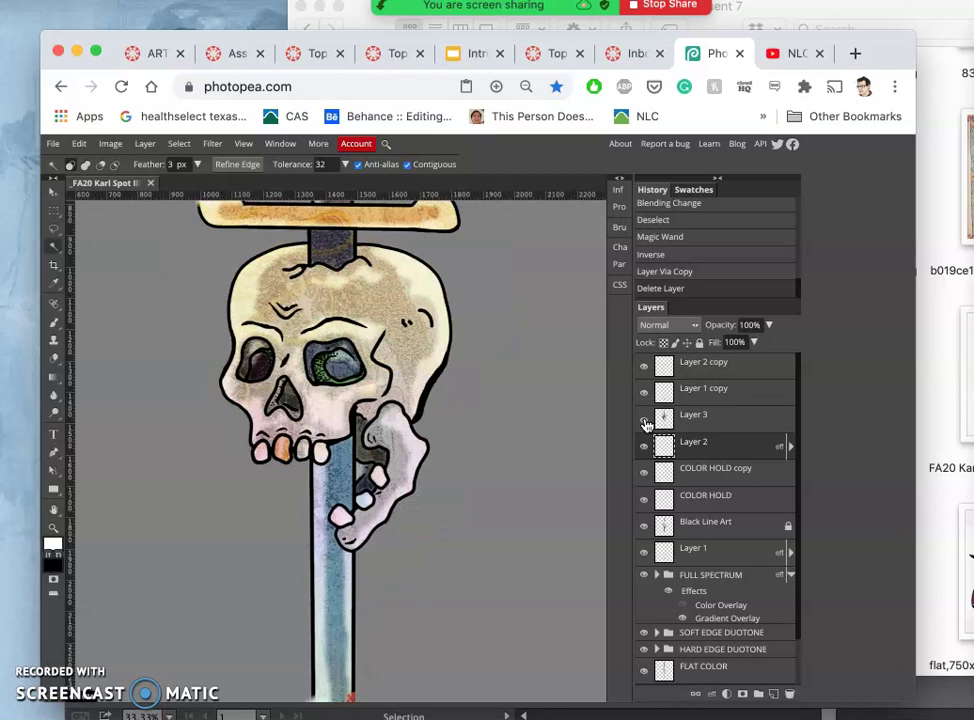
pyautogui.press('super+minus')
pyautogui.click(694, 421)
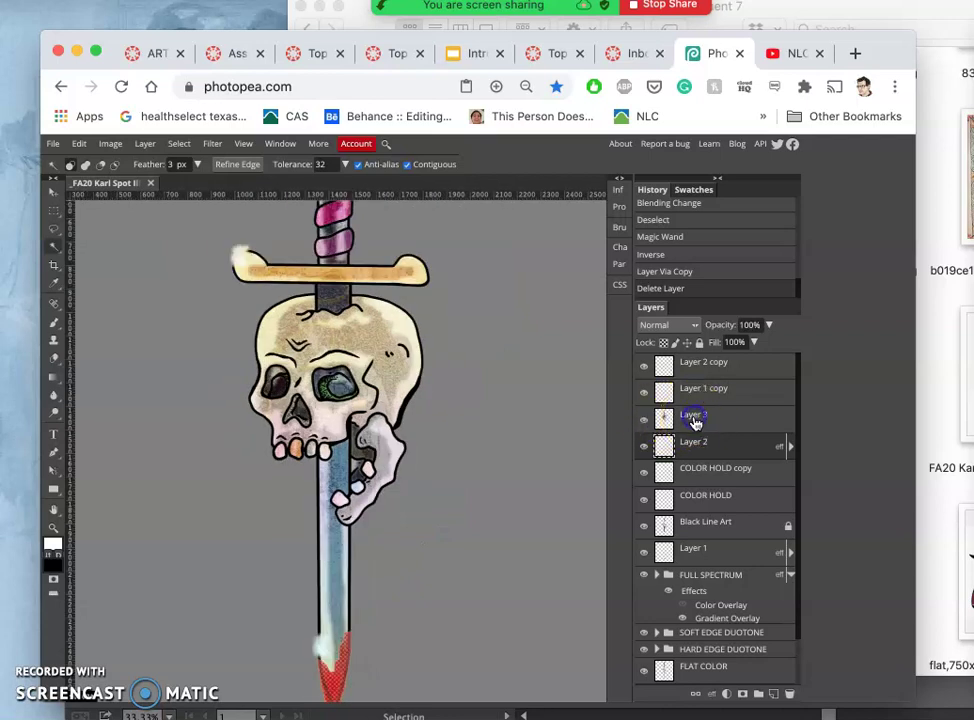
pyautogui.click(695, 422)
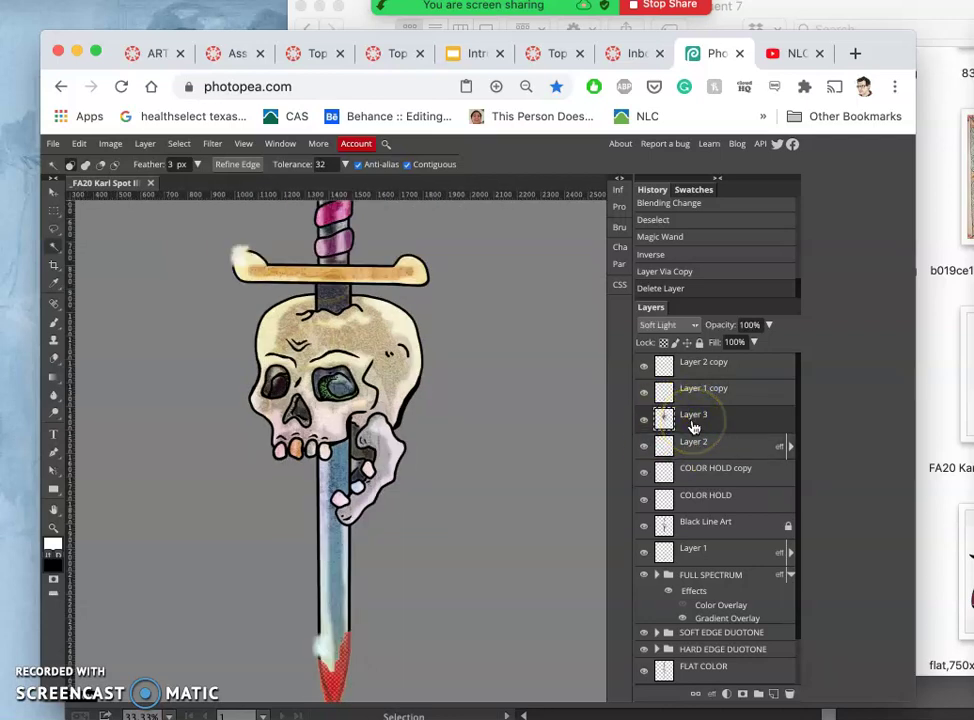
# Step: Lasso the stray dark patch beside the blade below the jaw, delete it, and deselect
pyautogui.press('super+plus')
pyautogui.press('super+plus')
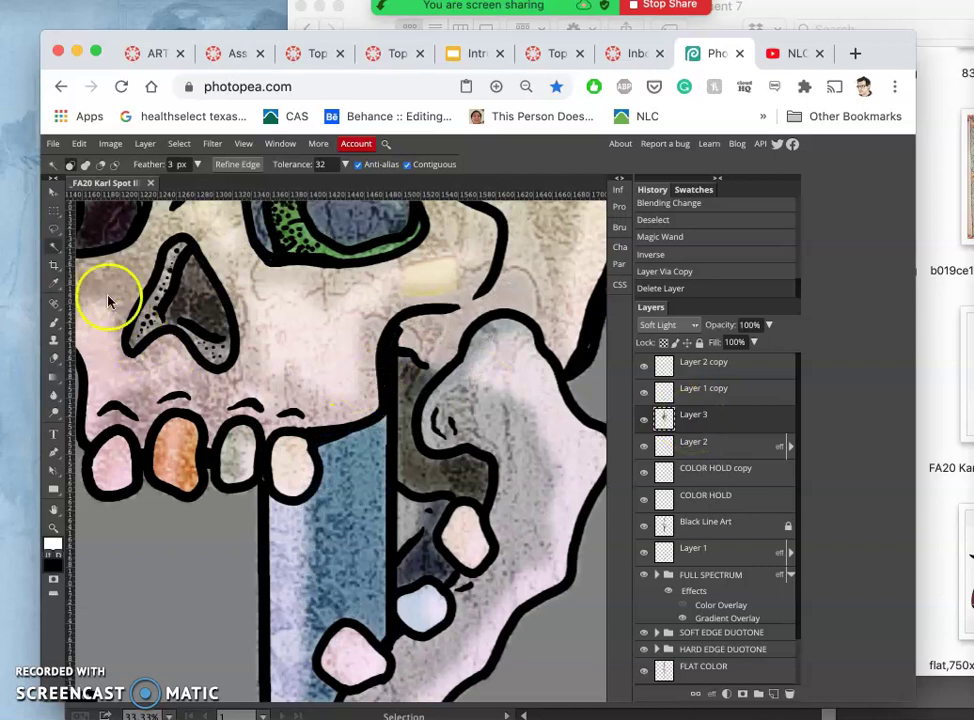
pyautogui.click(415, 527)
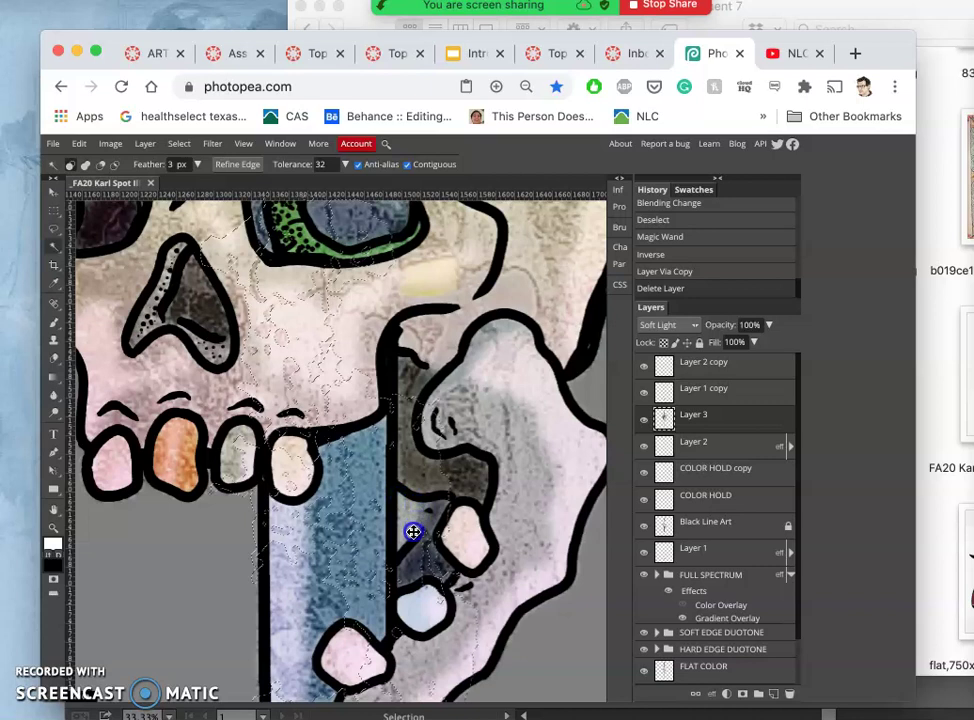
pyautogui.click(53, 228)
pyautogui.click(420, 463)
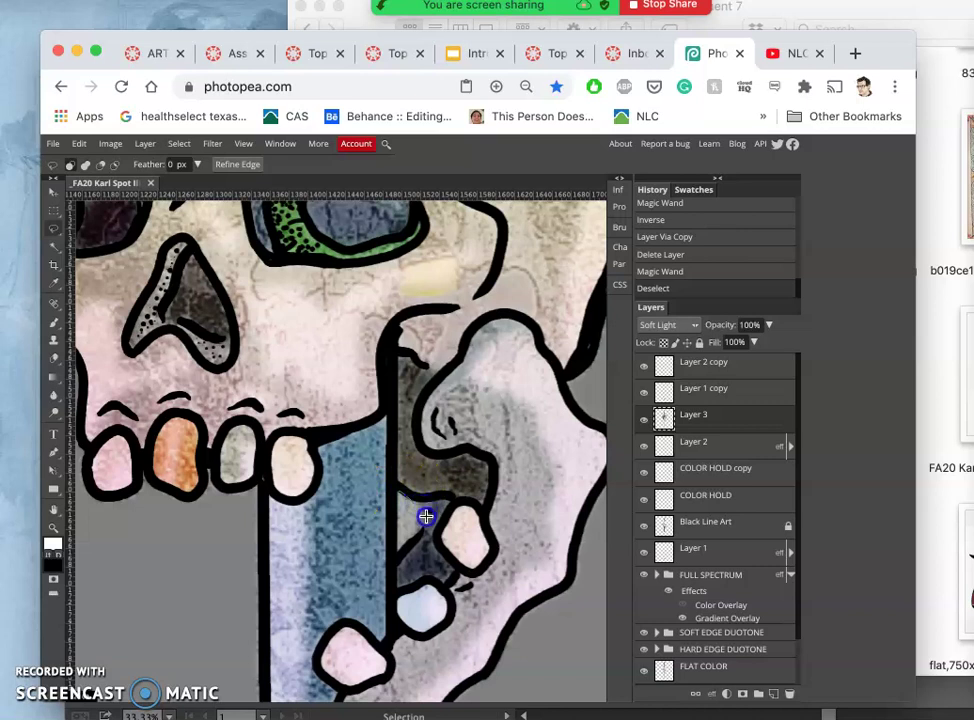
pyautogui.moveTo(389, 507); pyautogui.dragTo(389, 501)
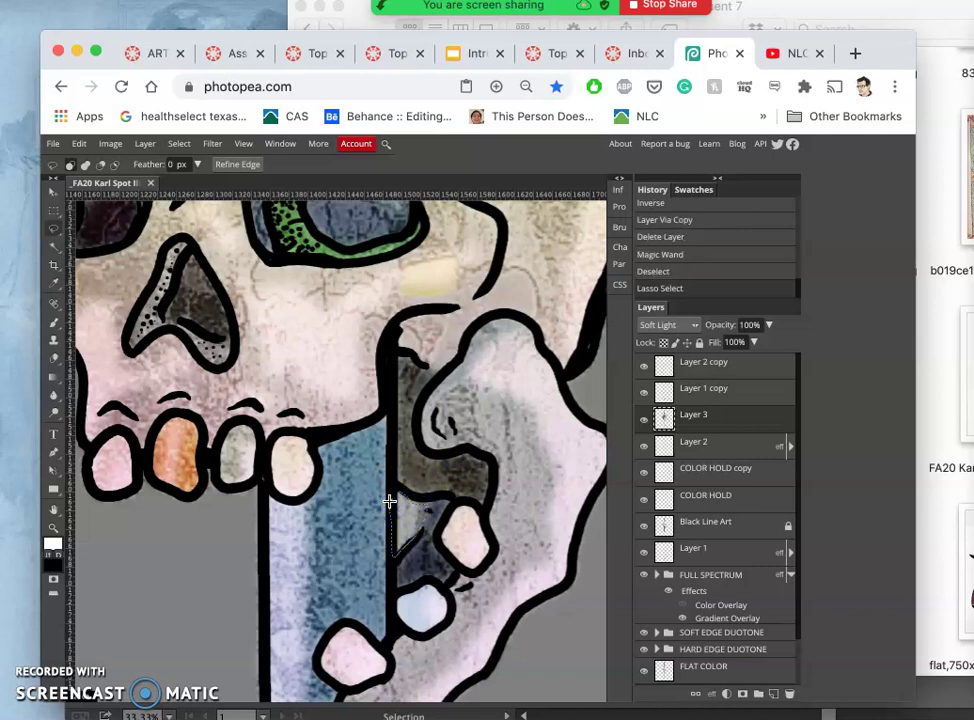
pyautogui.press('Delete')
pyautogui.moveTo(476, 513); pyautogui.dragTo(477, 503)
pyautogui.scroll(-6, 477, 505)
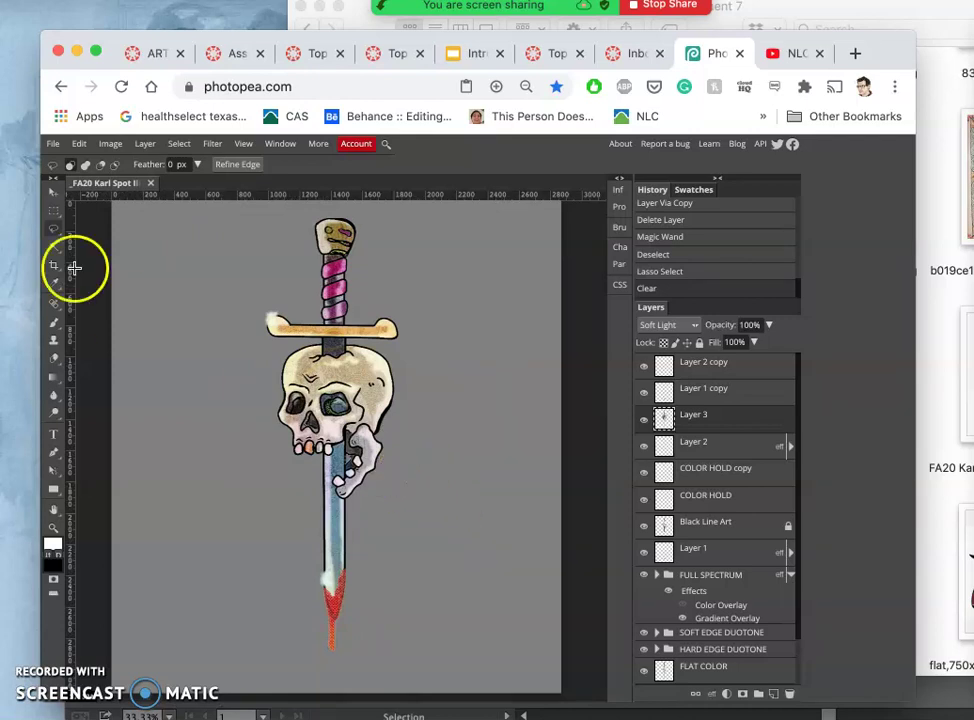
pyautogui.click(220, 345)
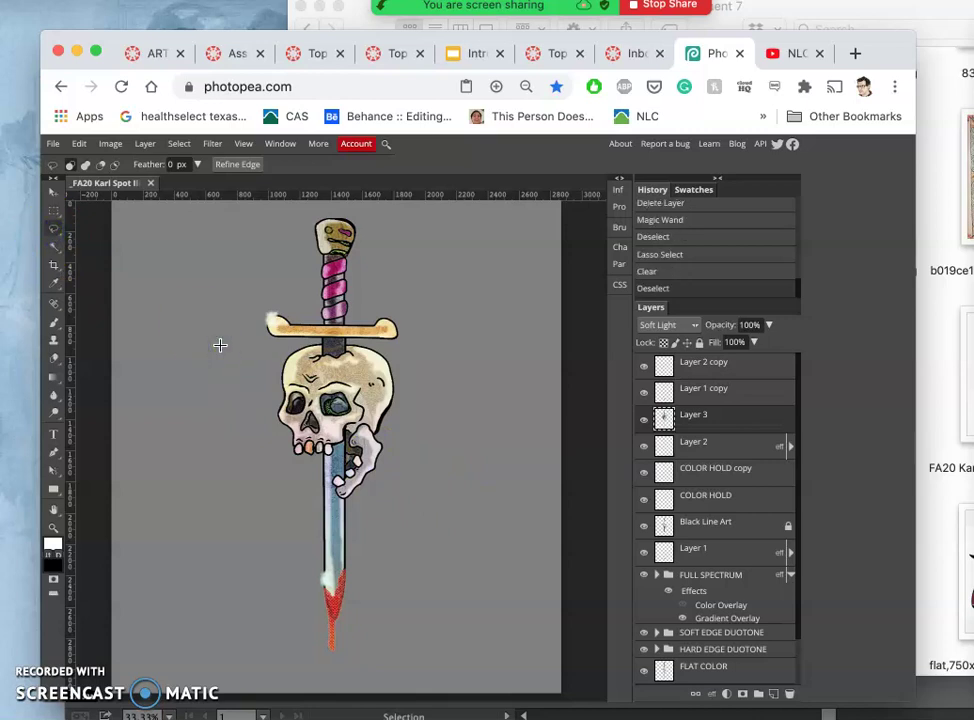
# Step: Check the skull up close, then toggle Layer 3 to compare the cleaned texture
pyautogui.press('super+equal')
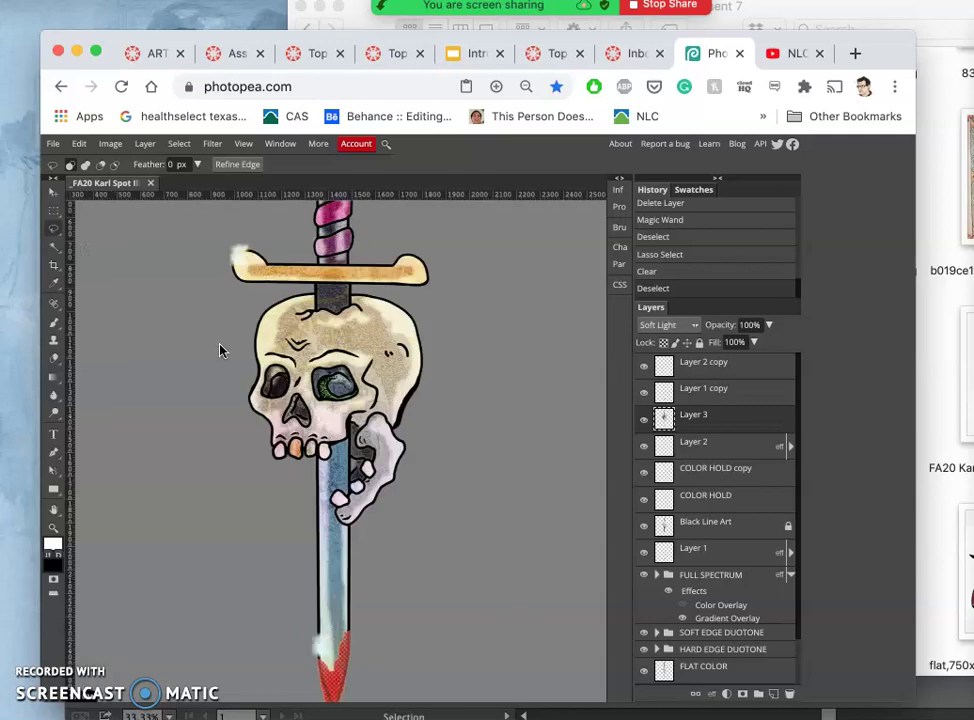
pyautogui.press('super+minus')
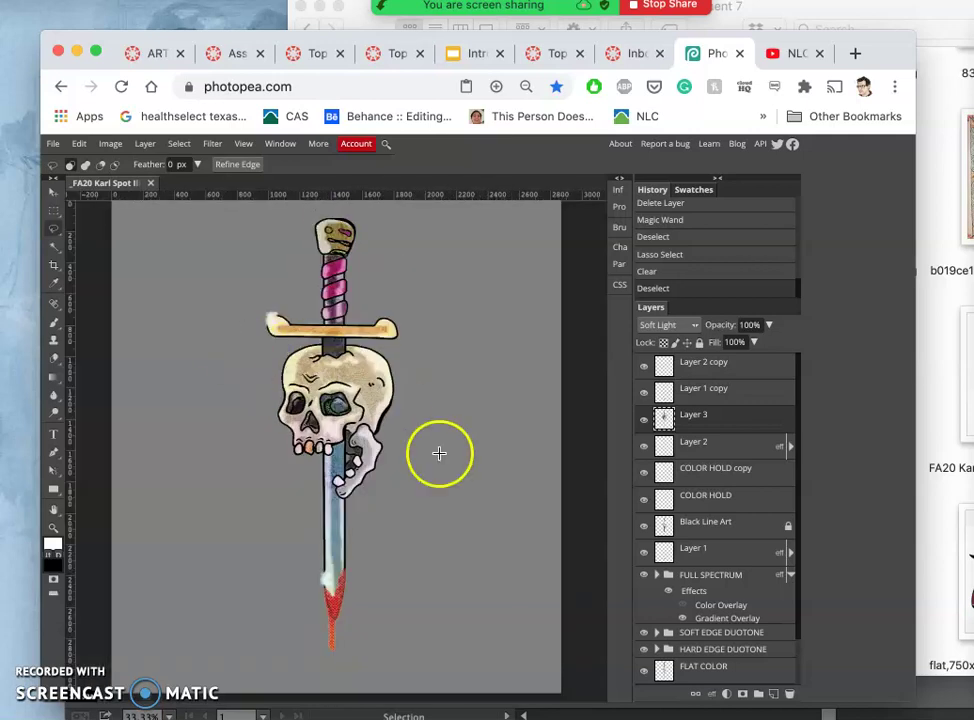
pyautogui.click(645, 420)
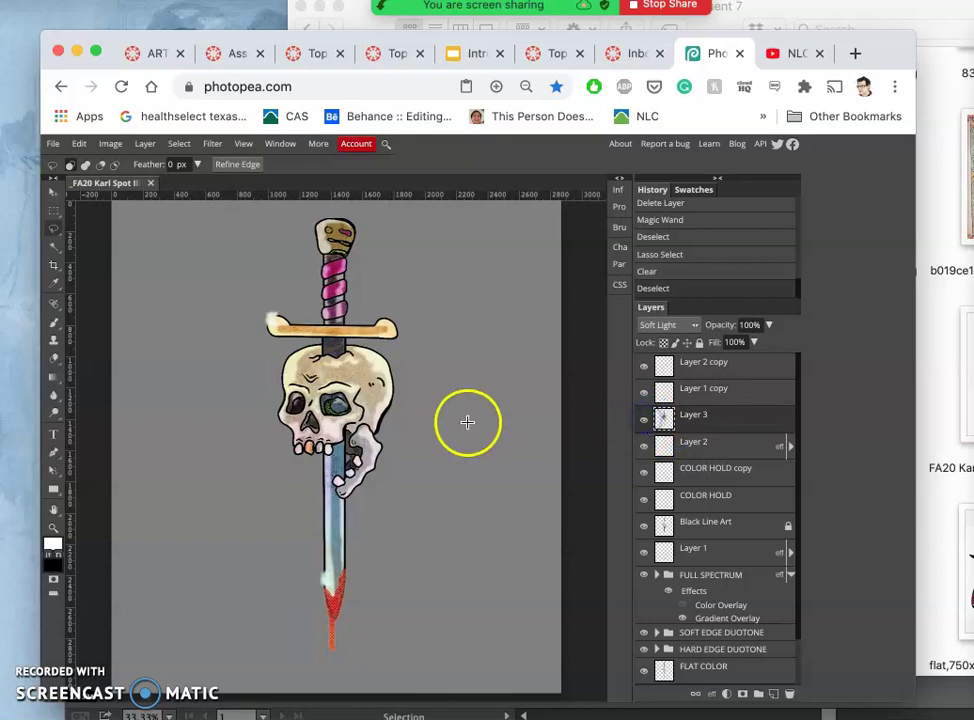
pyautogui.click(728, 427)
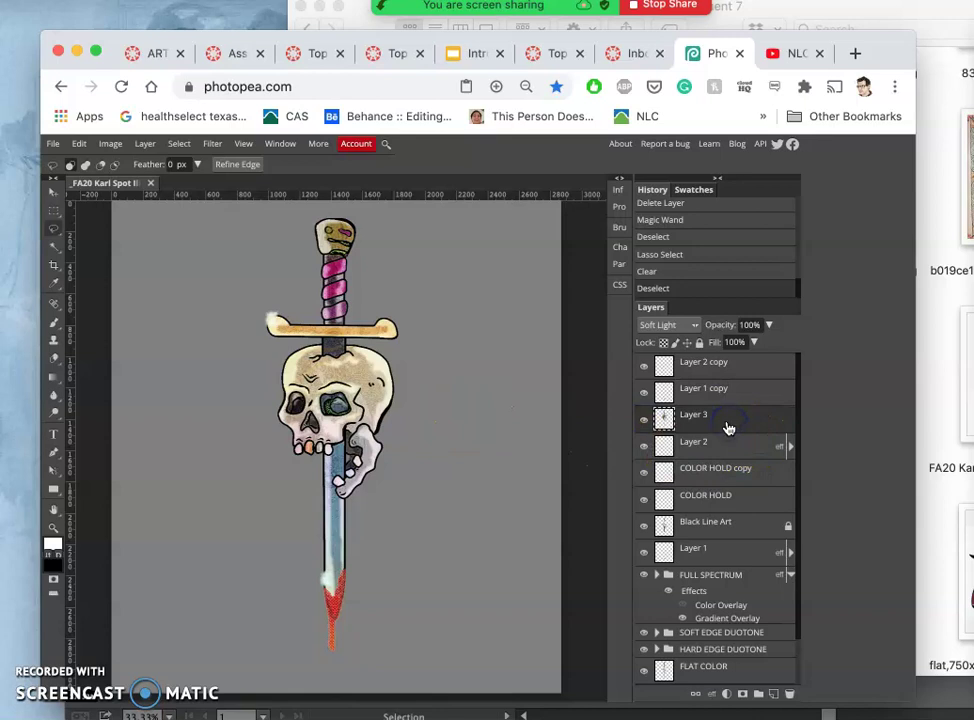
# Step: Duplicate Layer 3 and set the copy to Pin Light at 18% opacity
pyautogui.hotkey('ctrl', 'j')
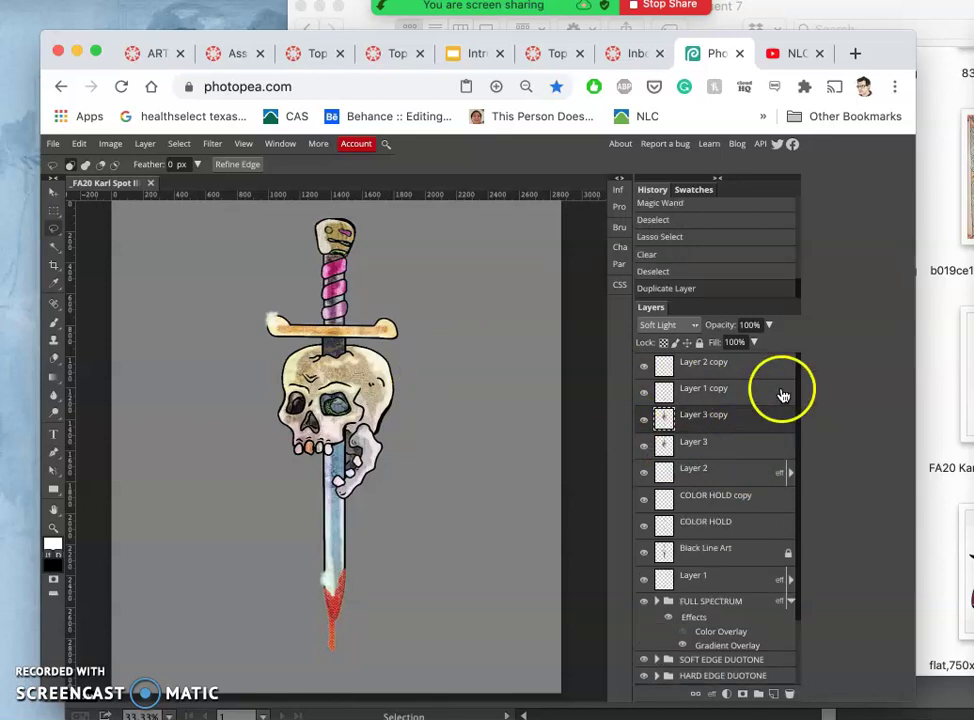
pyautogui.click(690, 325)
pyautogui.click(677, 368)
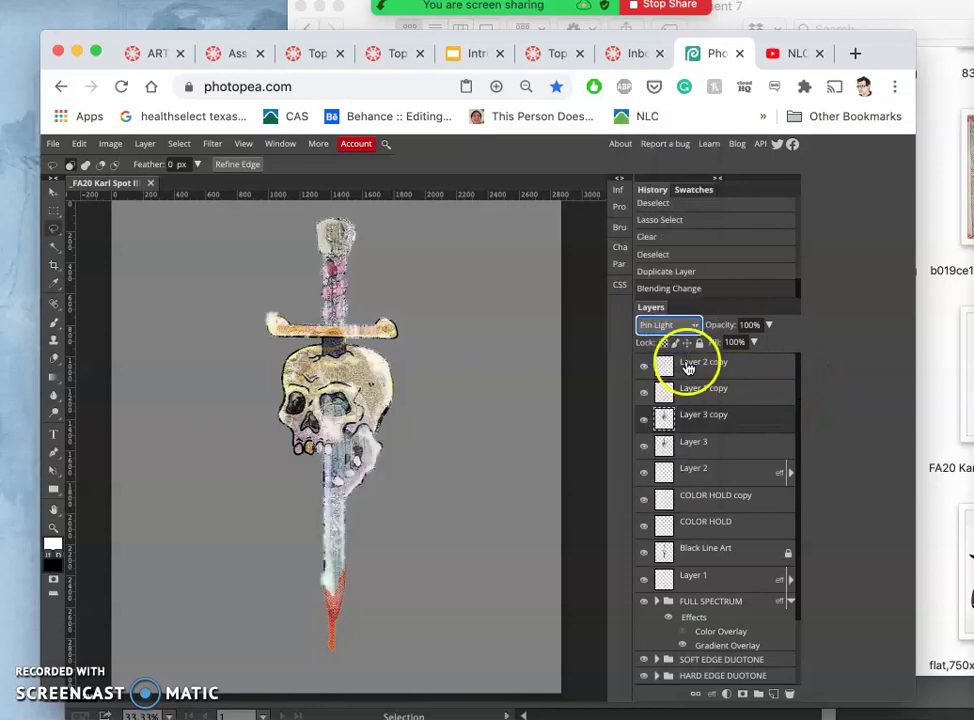
pyautogui.click(766, 326)
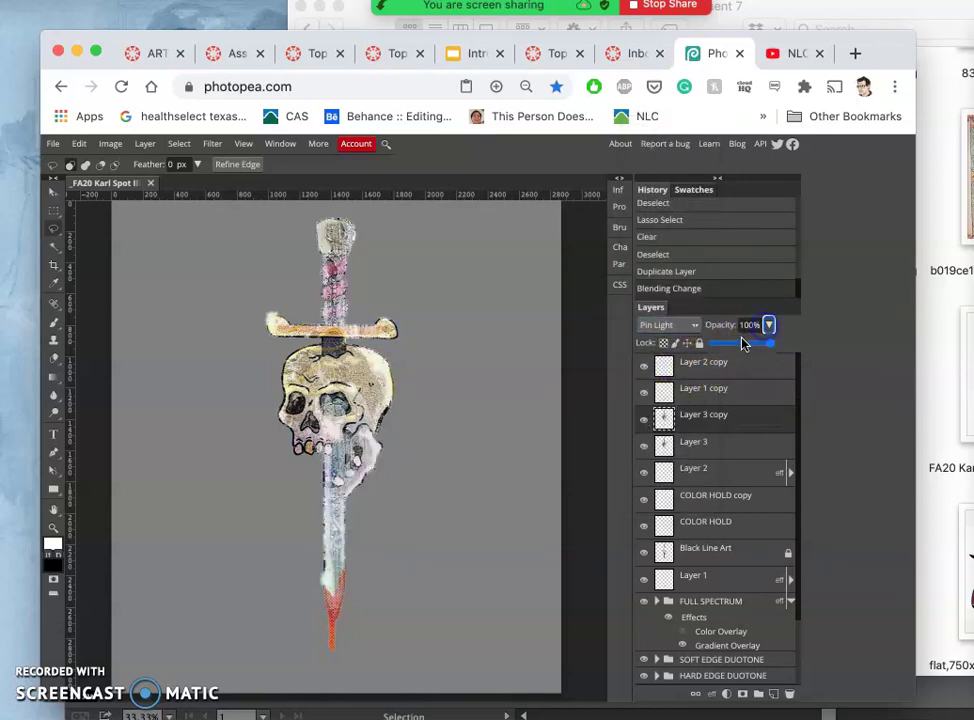
pyautogui.moveTo(737, 346); pyautogui.dragTo(718, 345)
pyautogui.click(648, 409)
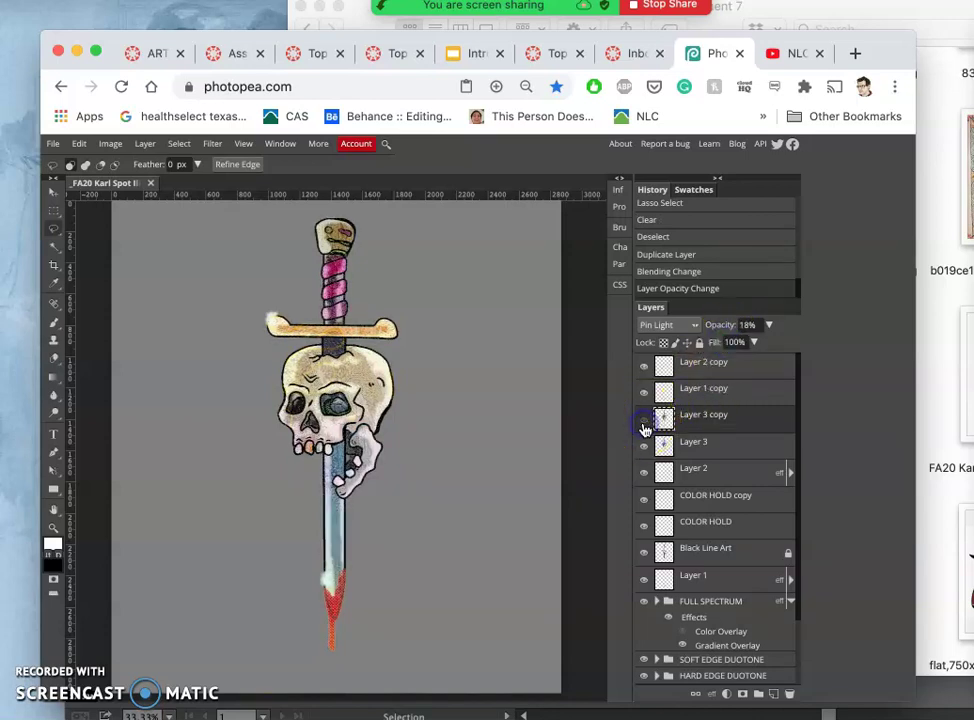
# Step: Compare Layer 3 copy on and off, then switch its blend mode to Overlay
pyautogui.click(645, 424)
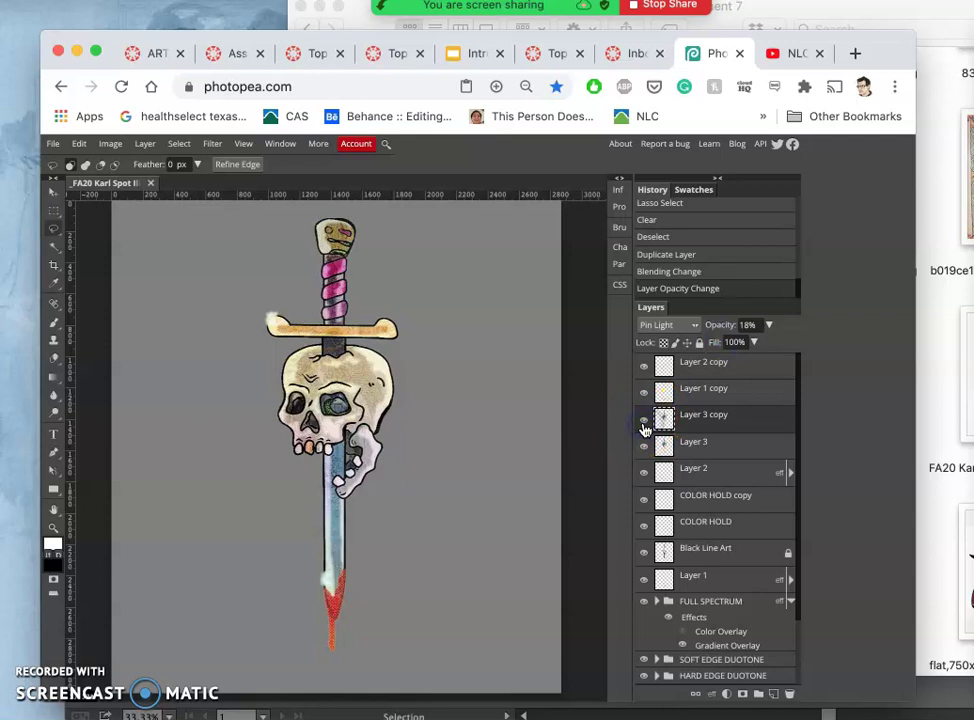
pyautogui.click(645, 424)
pyautogui.click(645, 424)
pyautogui.scroll(4, 426, 439)
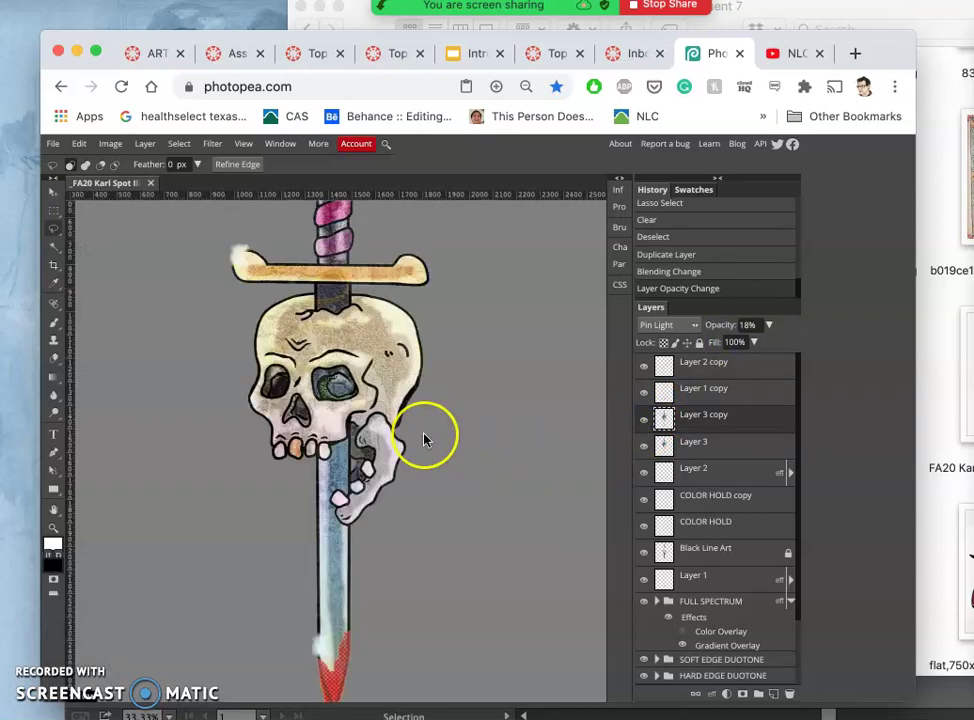
pyautogui.scroll(3, 424, 440)
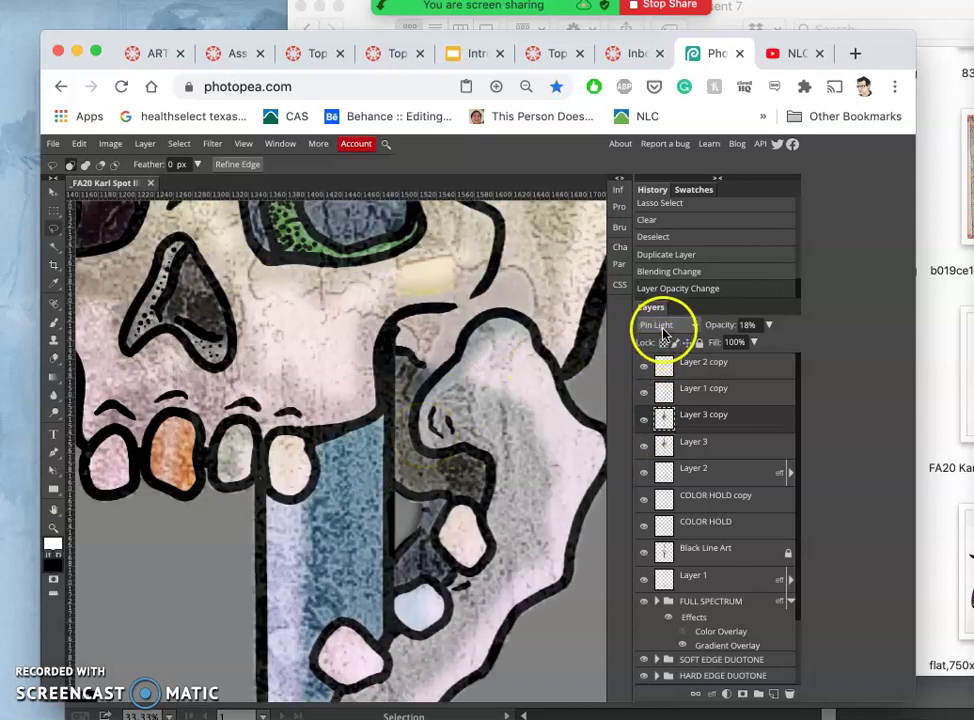
pyautogui.click(668, 325)
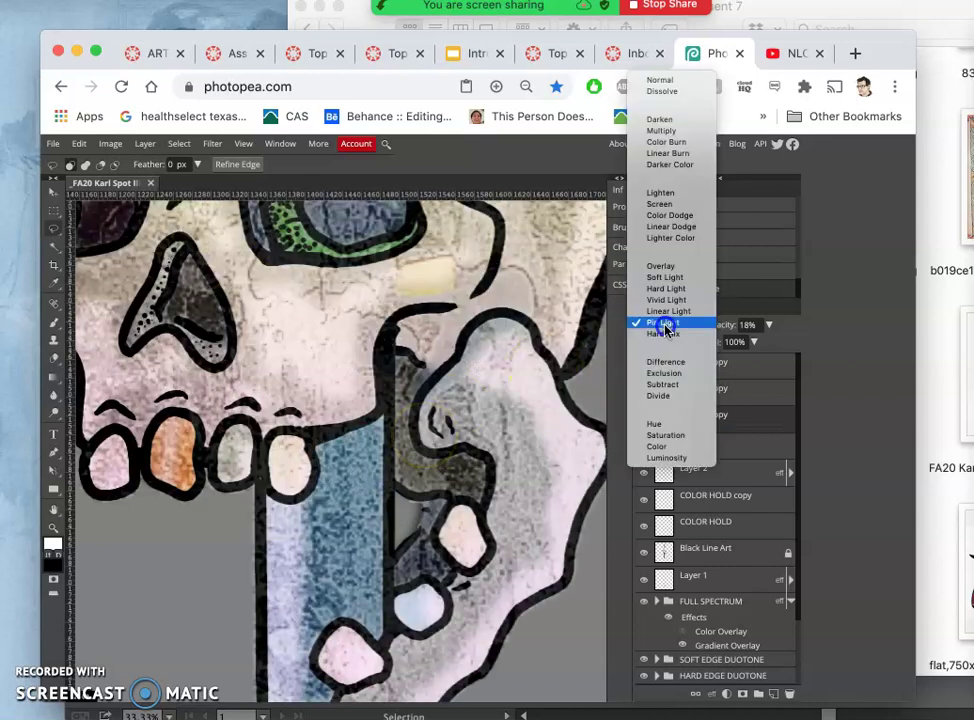
pyautogui.click(660, 266)
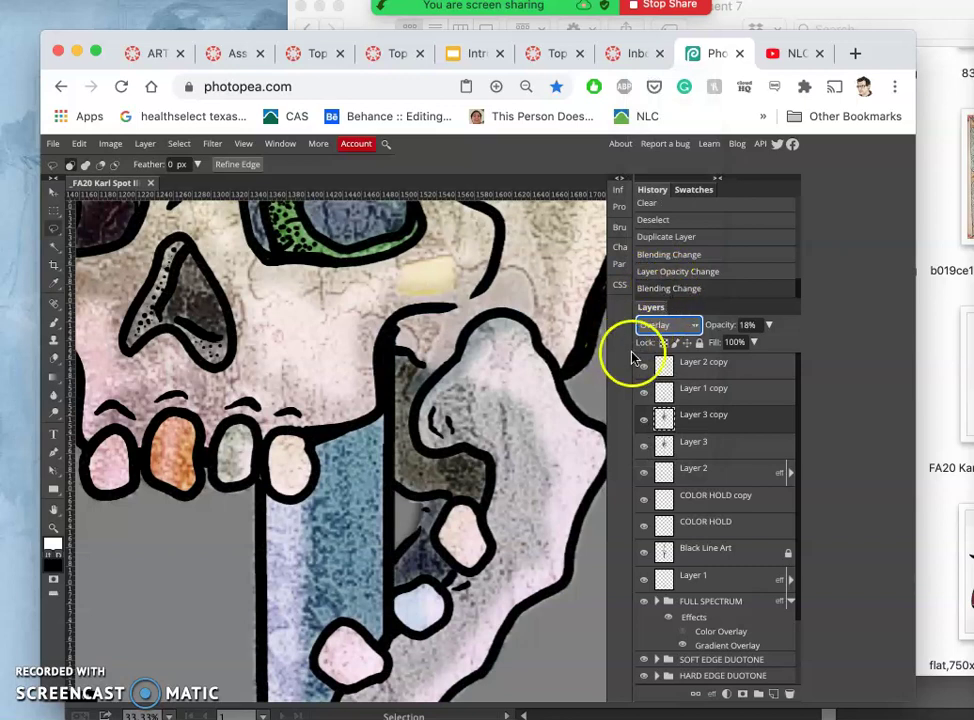
pyautogui.click(644, 422)
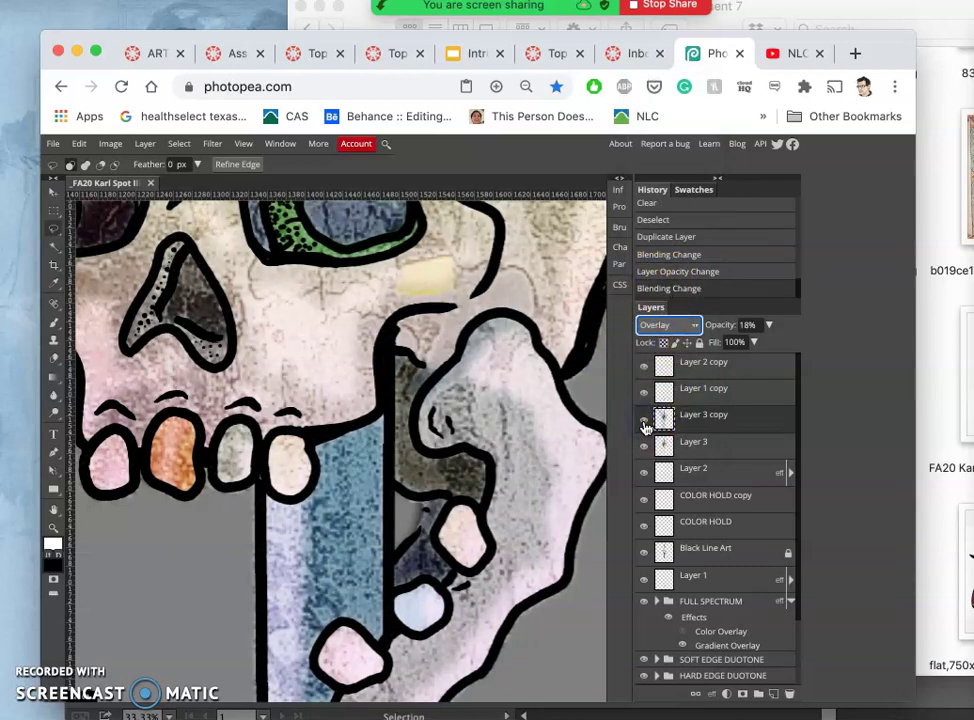
pyautogui.press('super+minus')
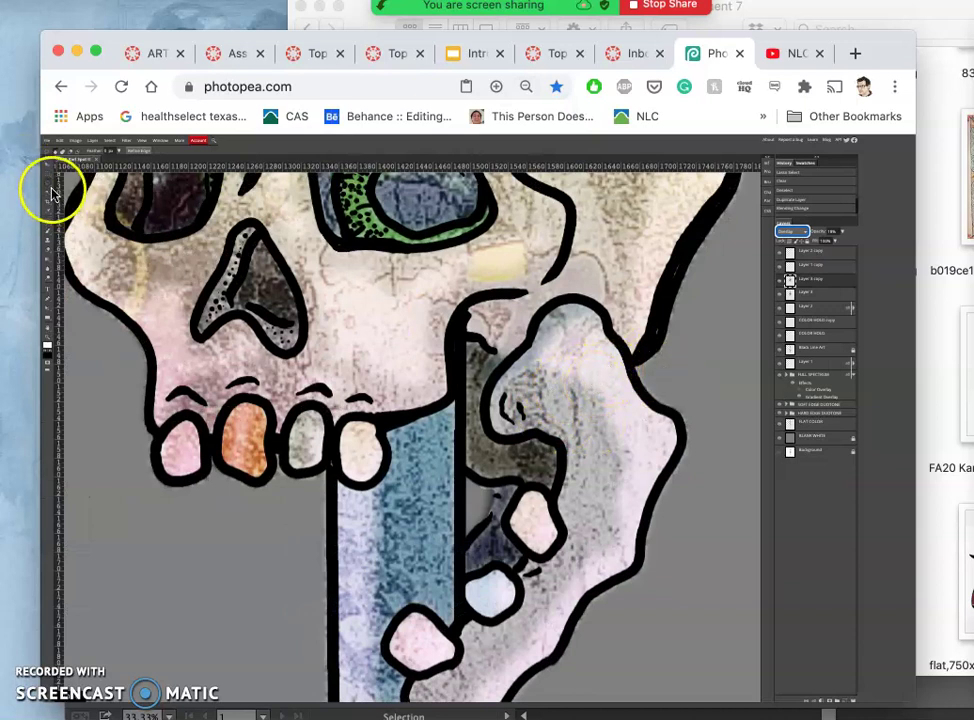
pyautogui.scroll(-2, 95, 359)
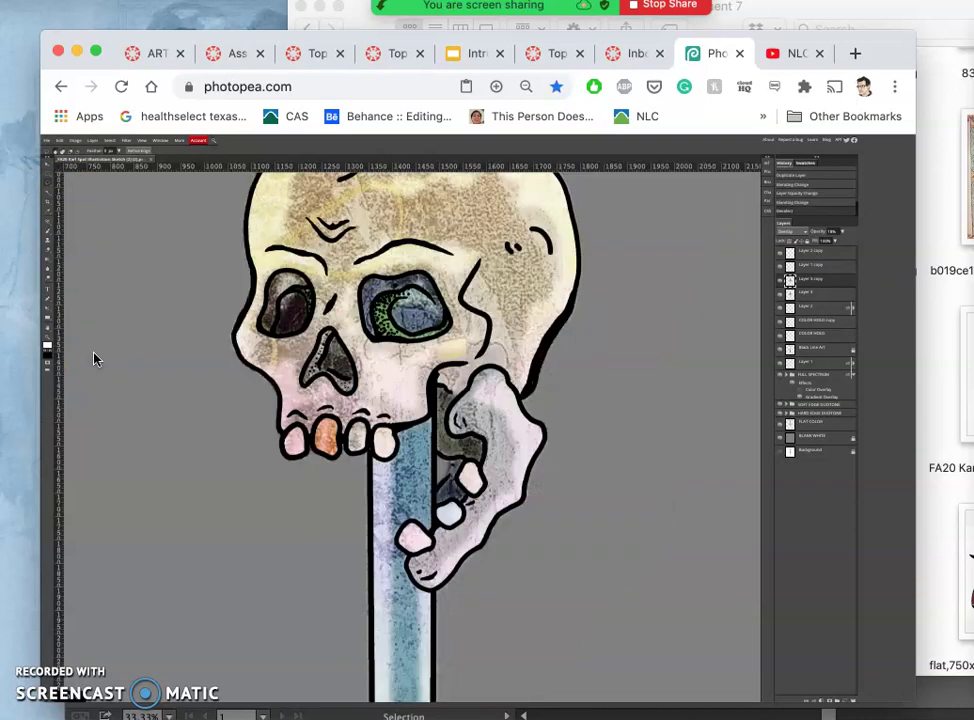
pyautogui.scroll(-3, 95, 359)
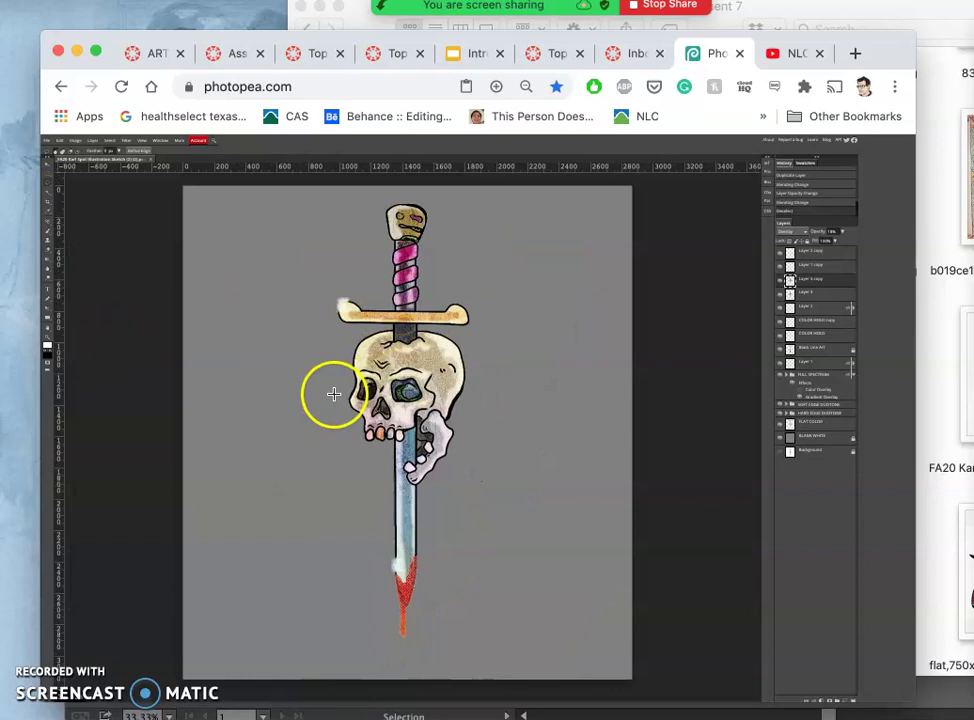
pyautogui.scroll(1, 333, 394)
pyautogui.scroll(-2, 334, 396)
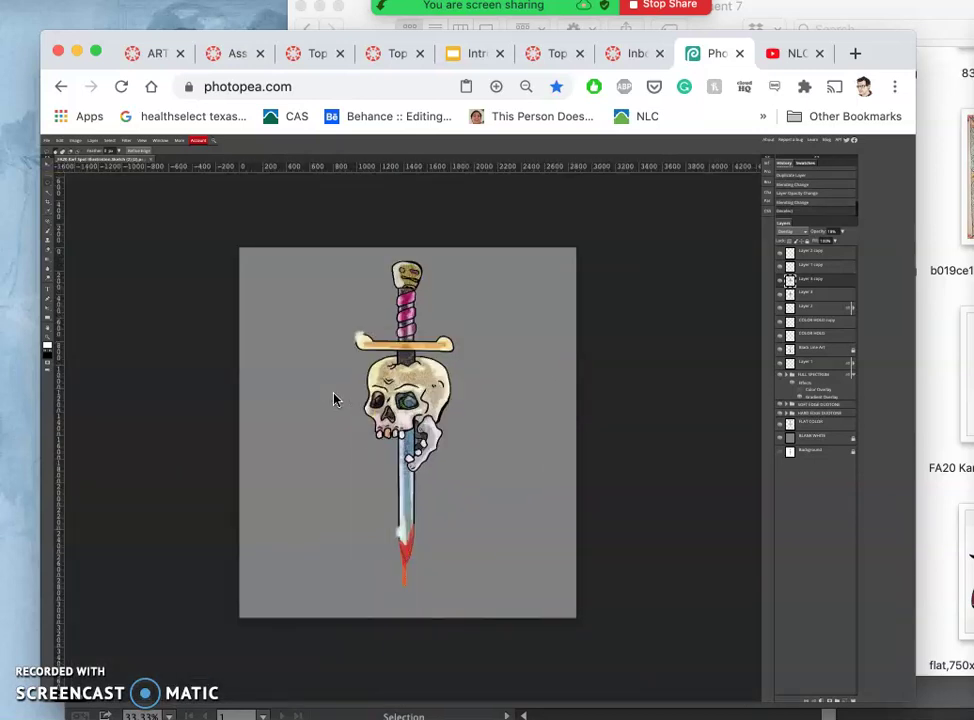
pyautogui.scroll(1, 334, 399)
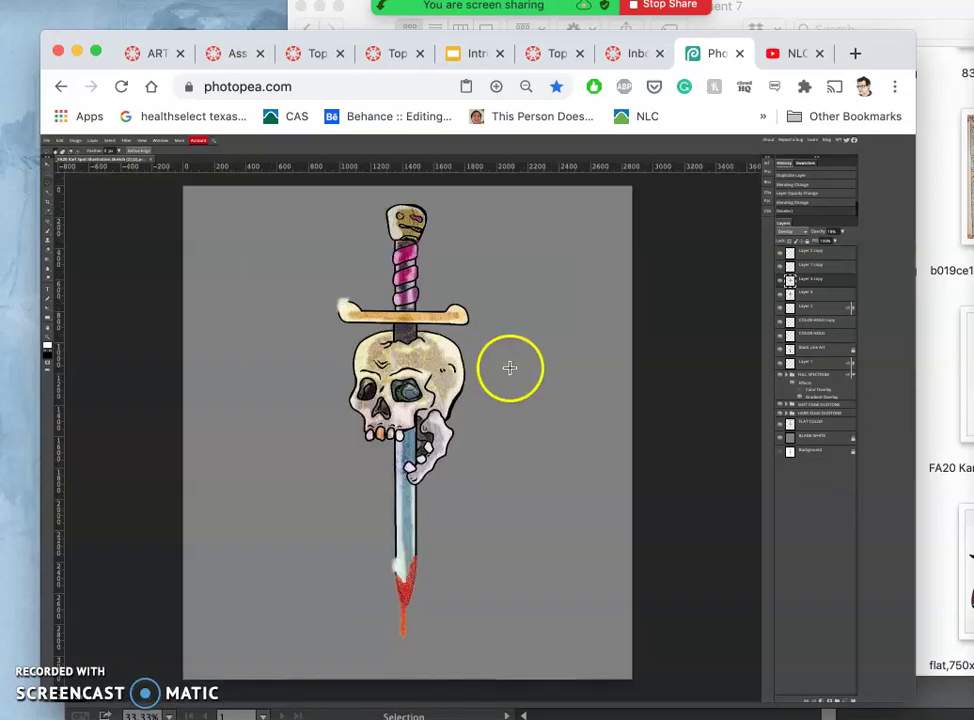
pyautogui.scroll(2, 700, 372)
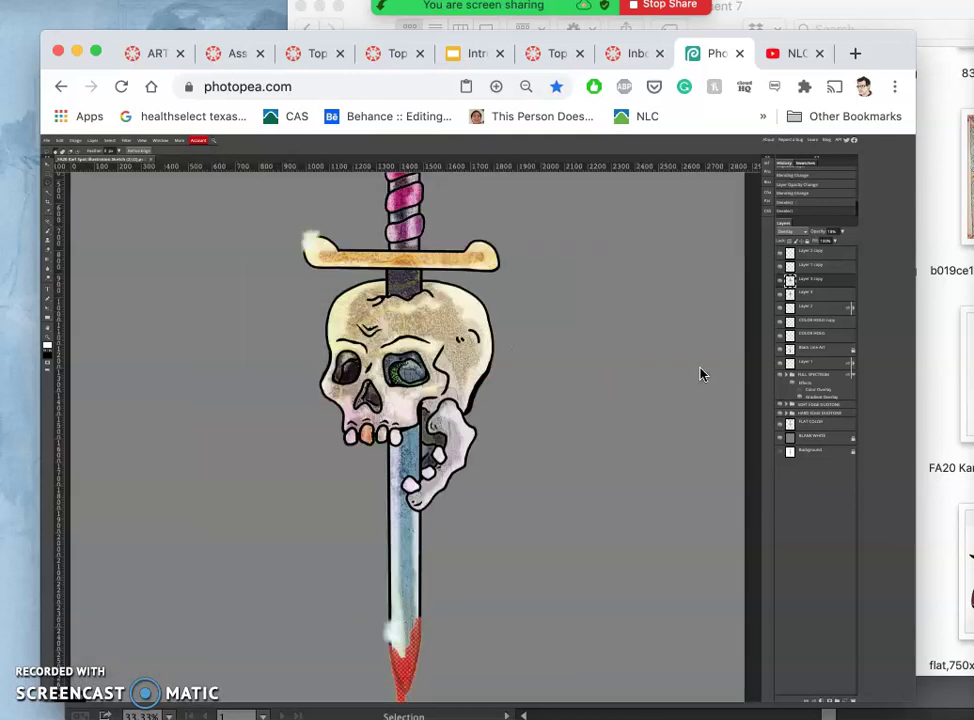
pyautogui.scroll(-2, 700, 372)
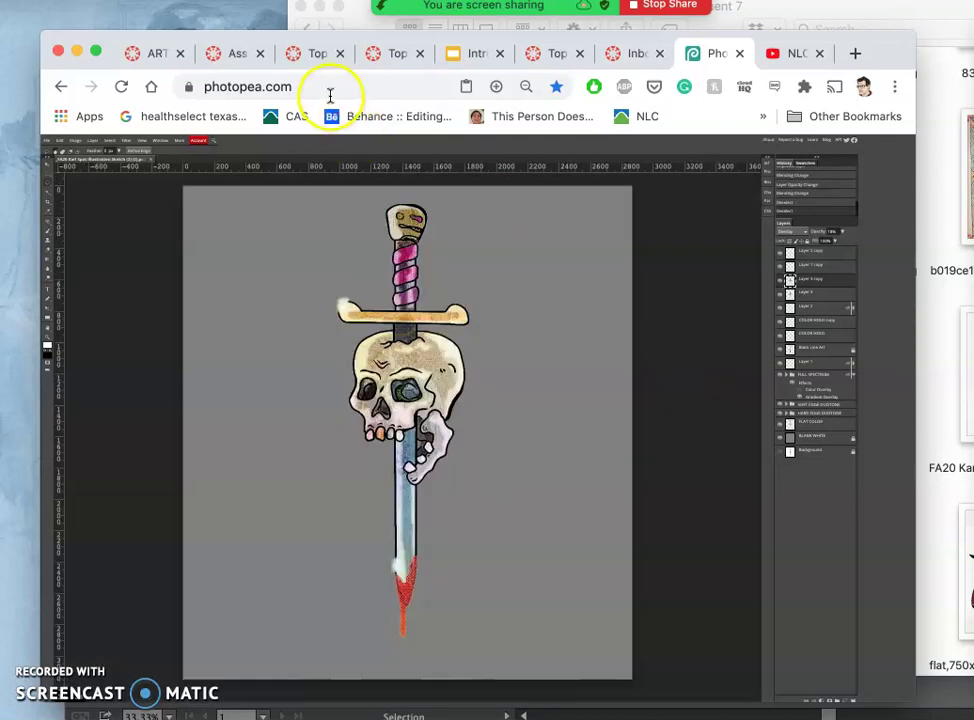
pyautogui.press('super+plus')
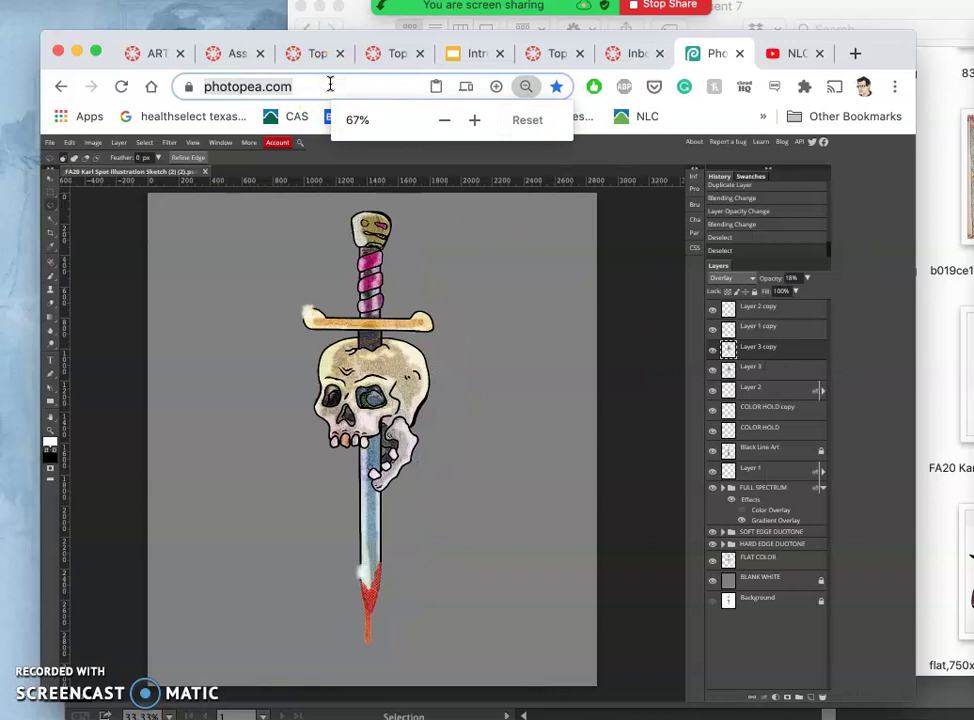
pyautogui.press('super+plus')
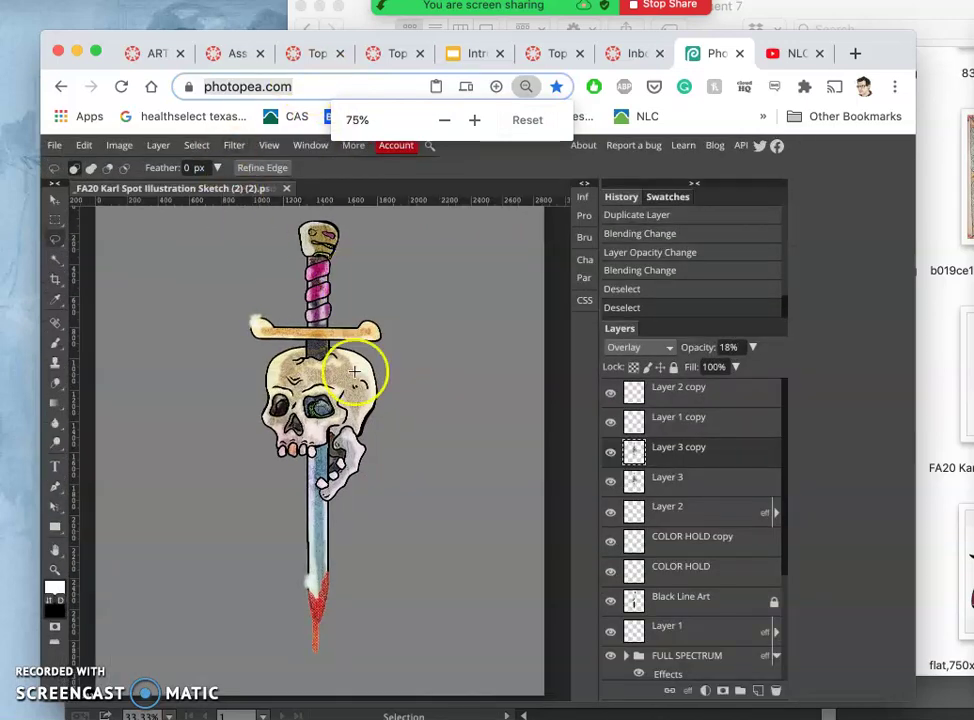
pyautogui.press('super+plus')
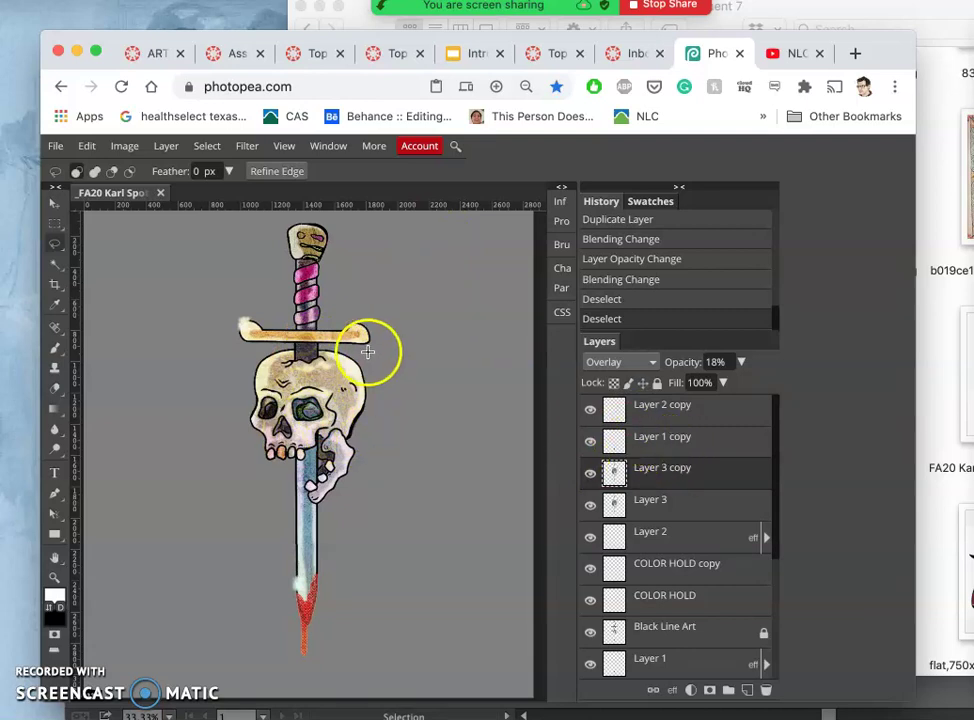
pyautogui.click(472, 53)
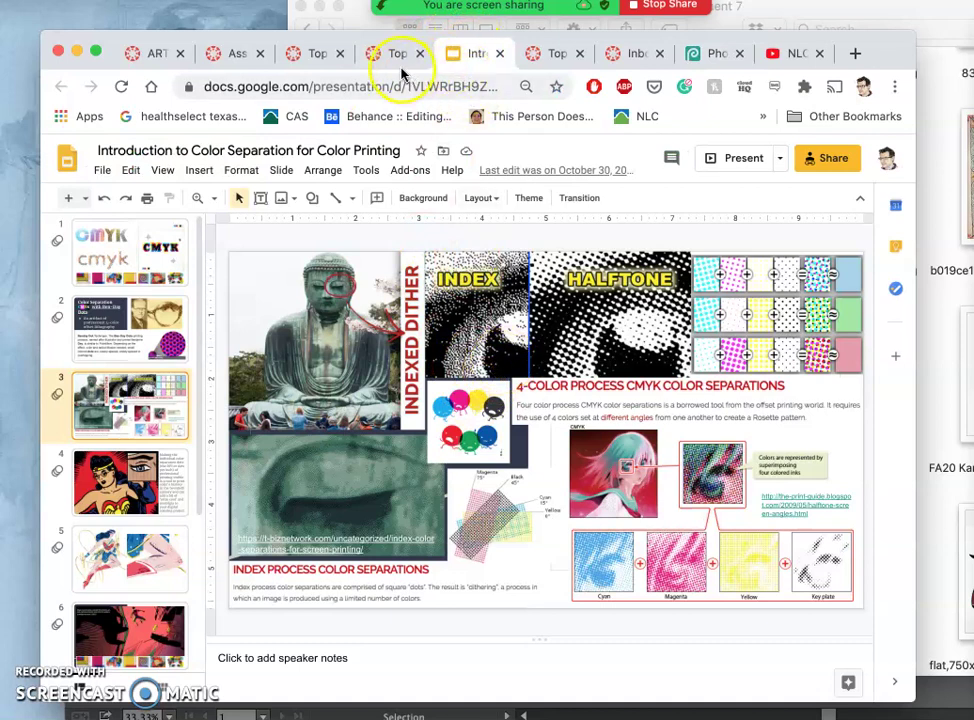
pyautogui.click(713, 55)
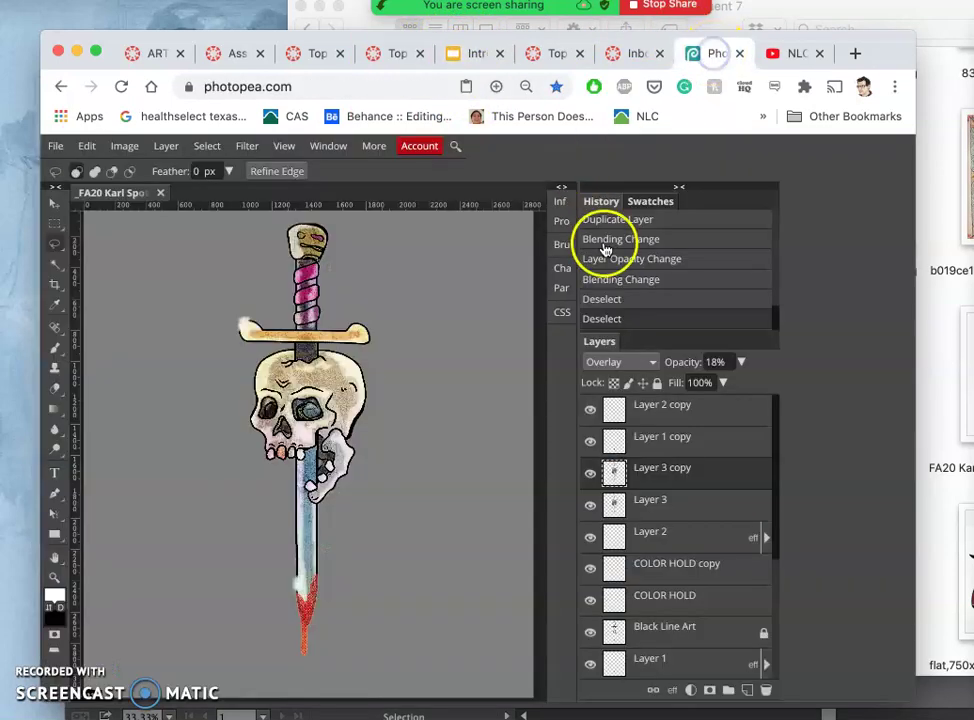
# Step: Hide the BLANK WHITE layer for a transparent background, then reselect Layer 2 copy
pyautogui.click(668, 436)
pyautogui.click(653, 408)
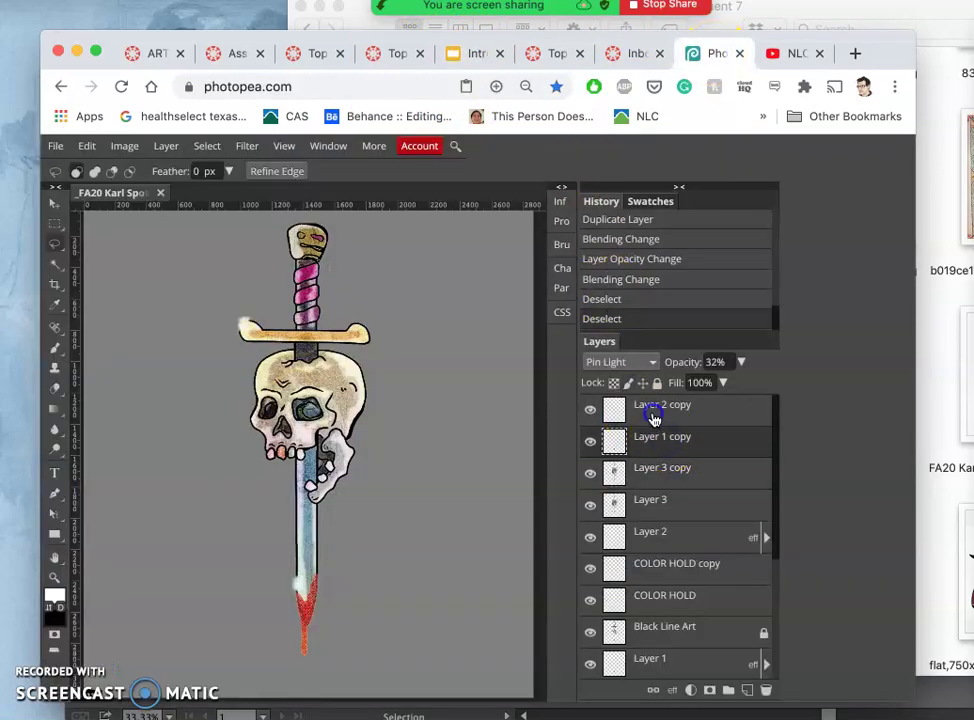
pyautogui.moveTo(654, 416); pyautogui.dragTo(634, 582)
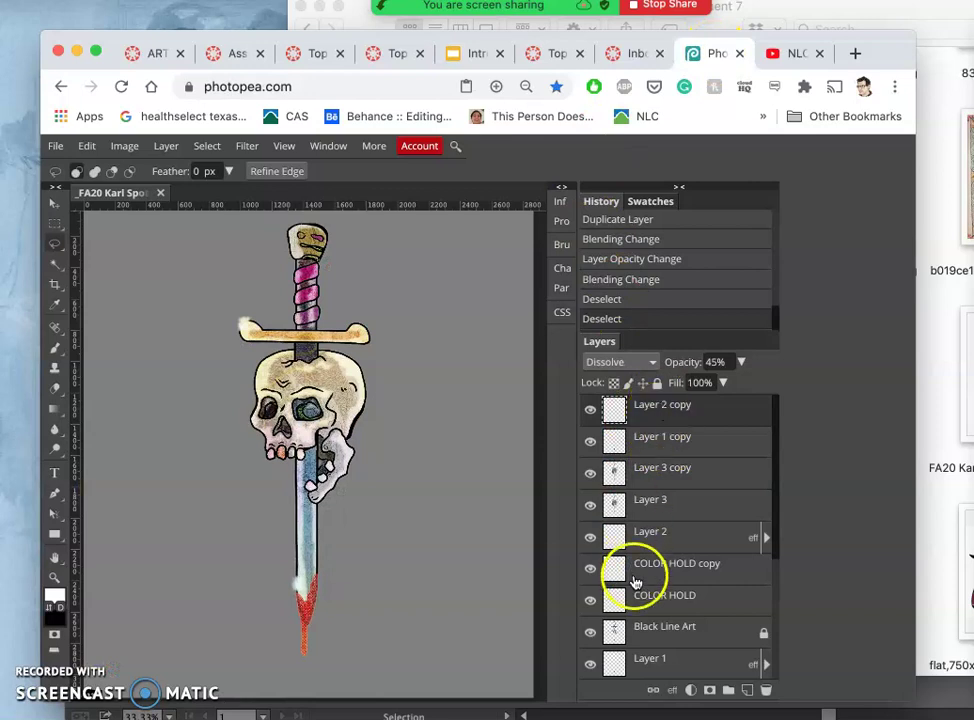
pyautogui.scroll(-4, 634, 582)
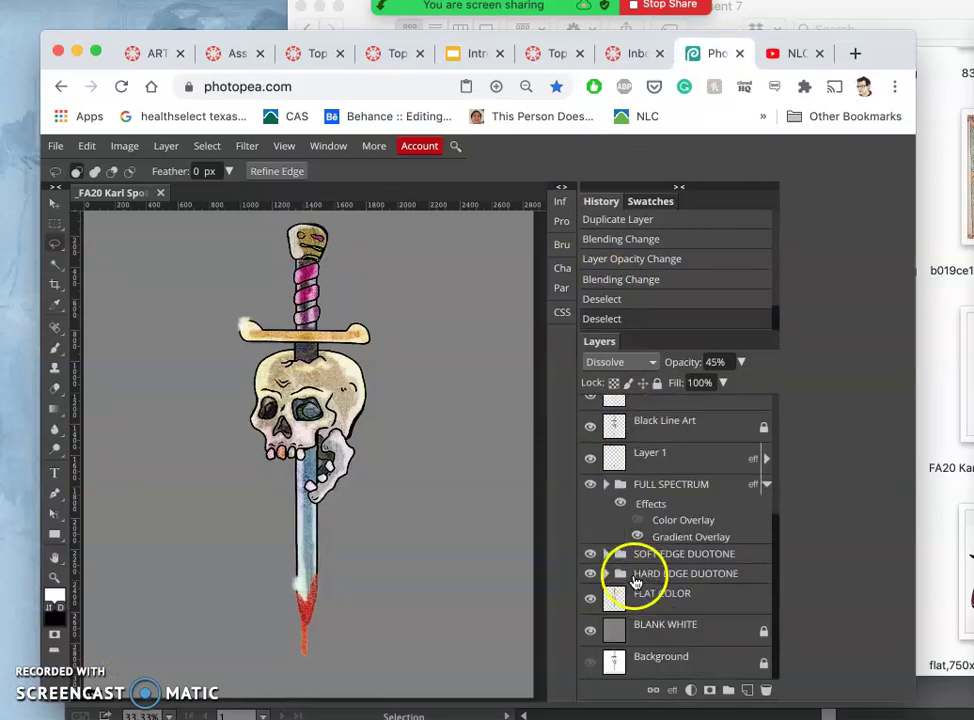
pyautogui.click(590, 631)
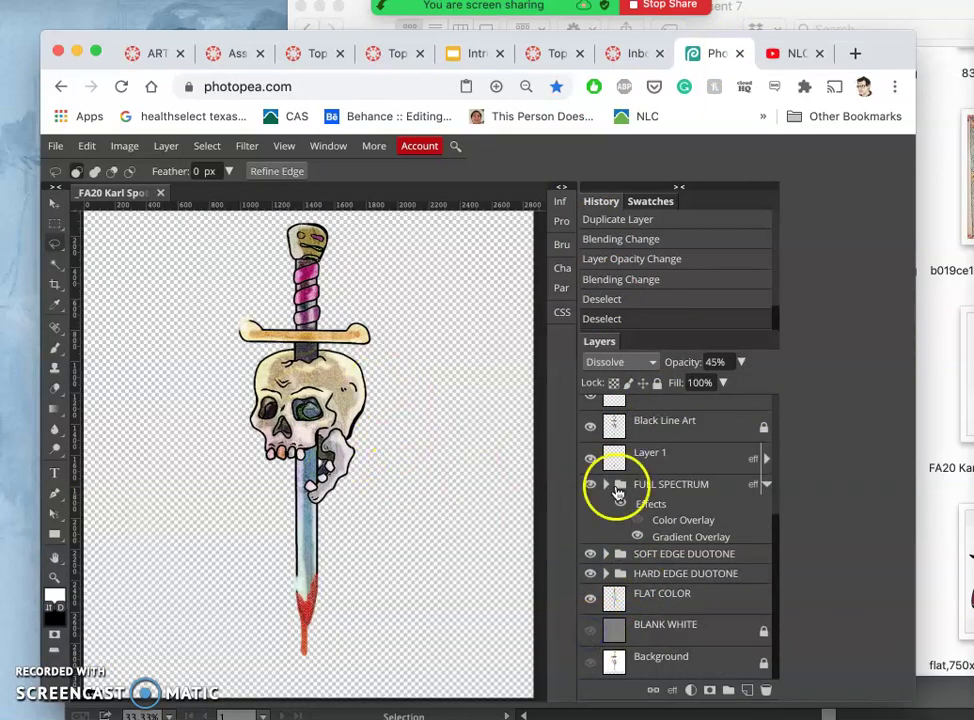
pyautogui.scroll(5, 667, 509)
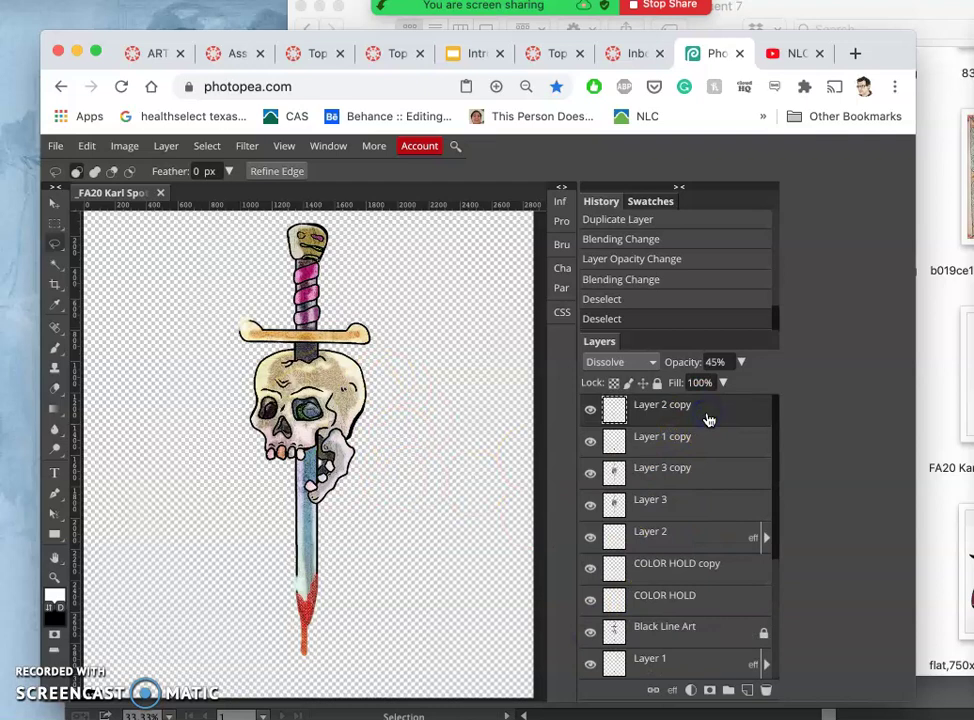
pyautogui.moveTo(706, 416); pyautogui.dragTo(664, 407)
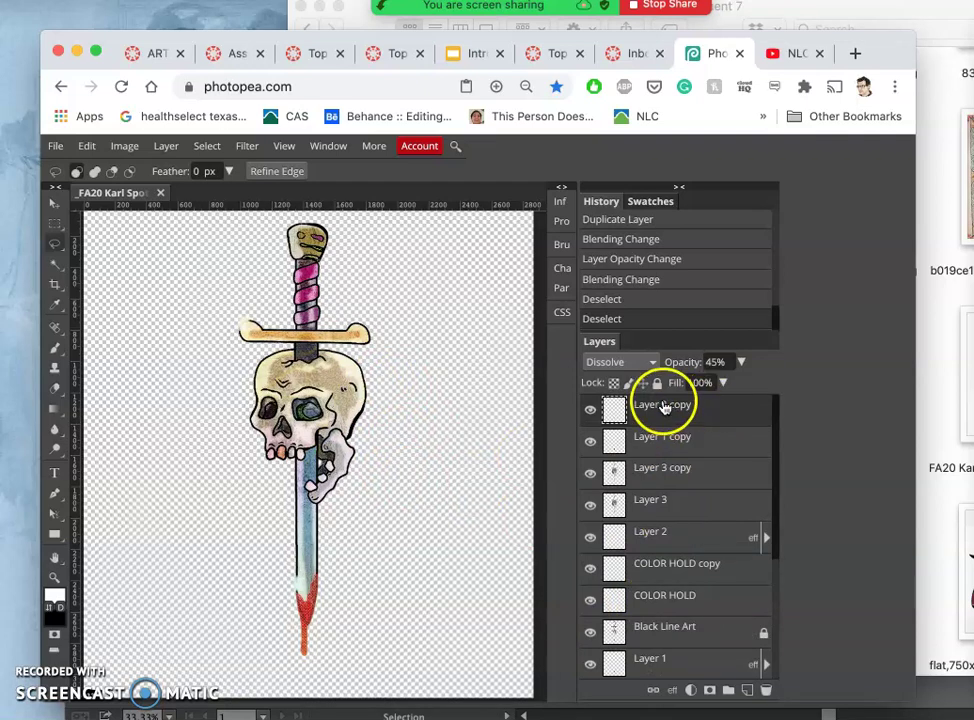
pyautogui.click(166, 146)
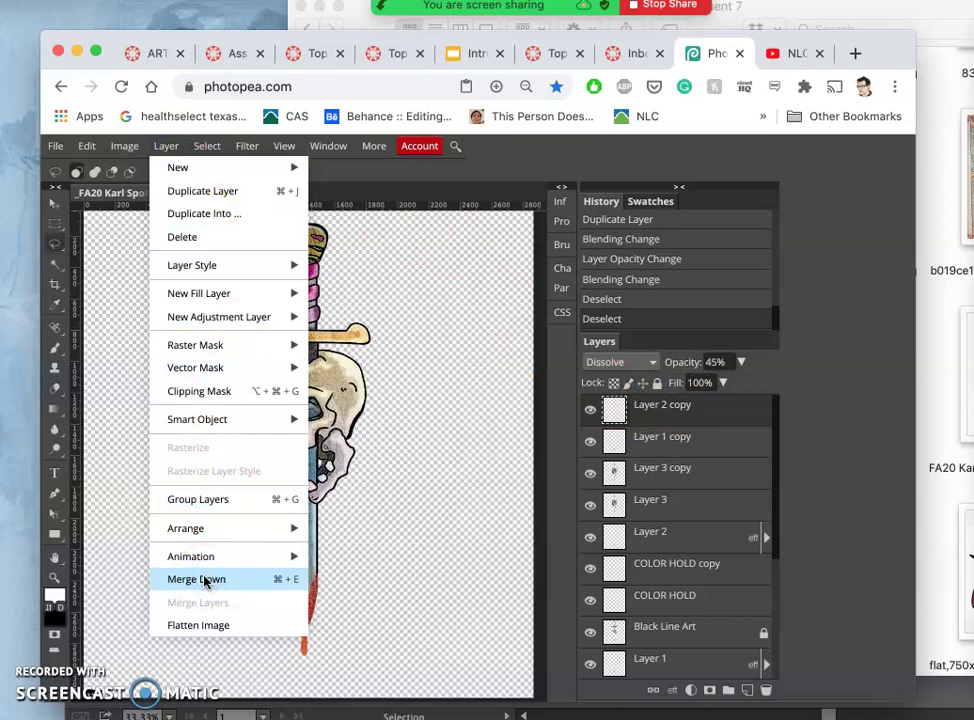
# Step: Merge the texture layers with Cmd+E and toggle the new top Layer 2 copy to compare
pyautogui.press('super+e')
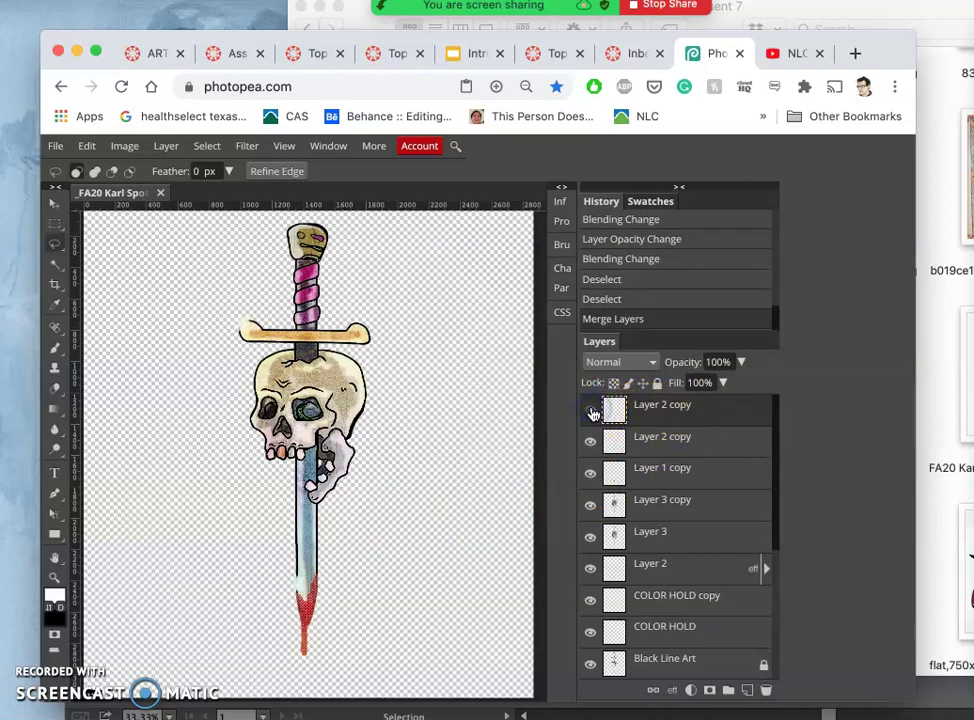
pyautogui.click(592, 411)
pyautogui.click(596, 410)
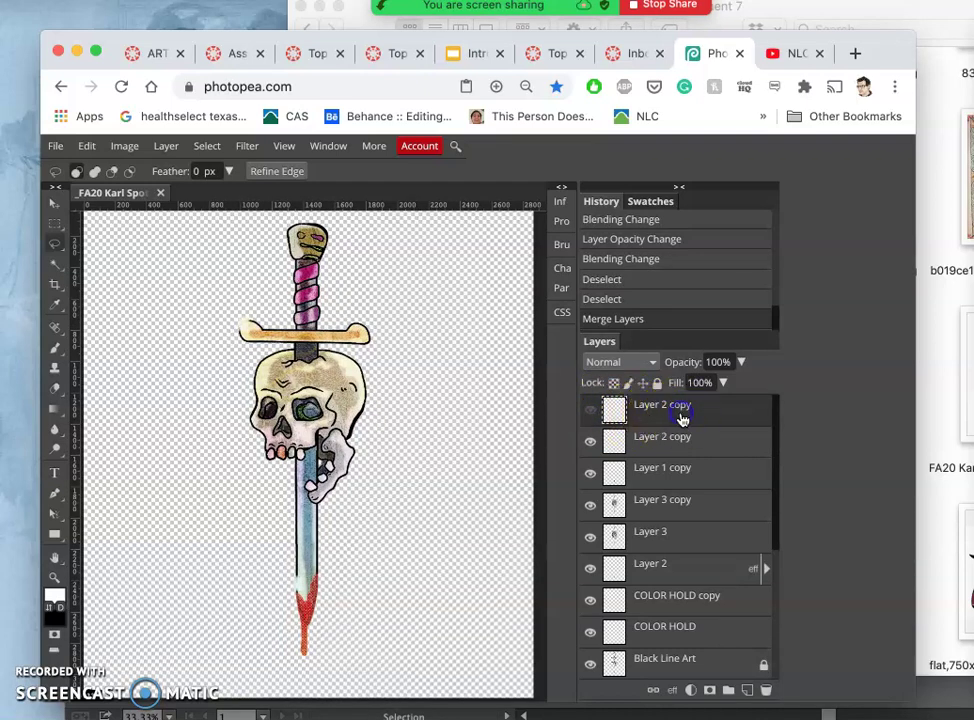
pyautogui.click(595, 412)
pyautogui.click(593, 412)
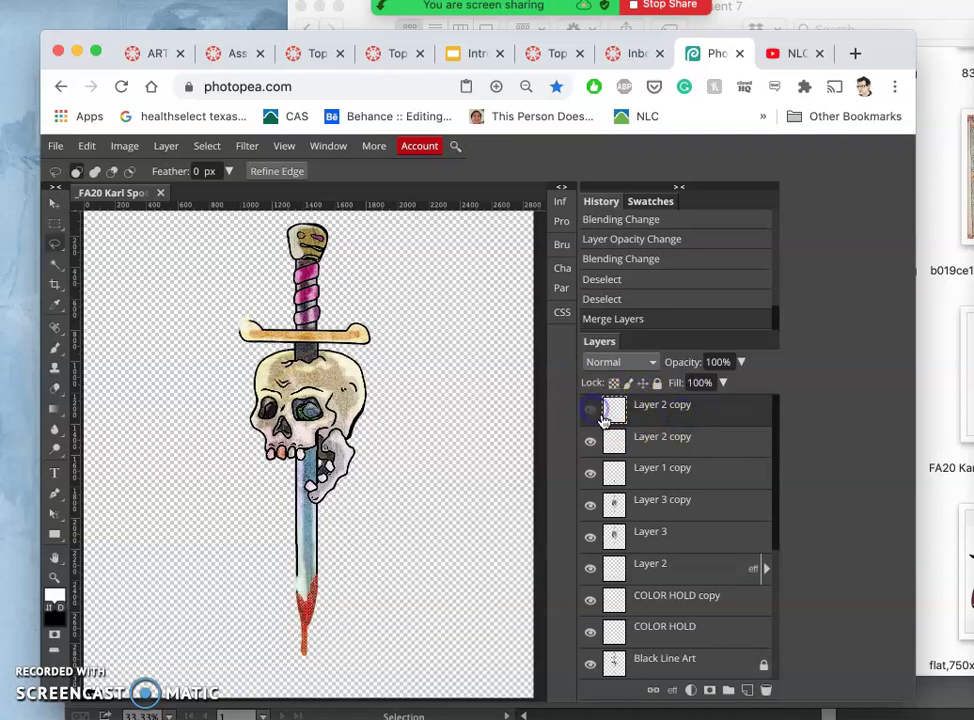
# Step: Select the second Layer 2 copy and toggle Layer 1 copy's visibility to compare
pyautogui.click(639, 445)
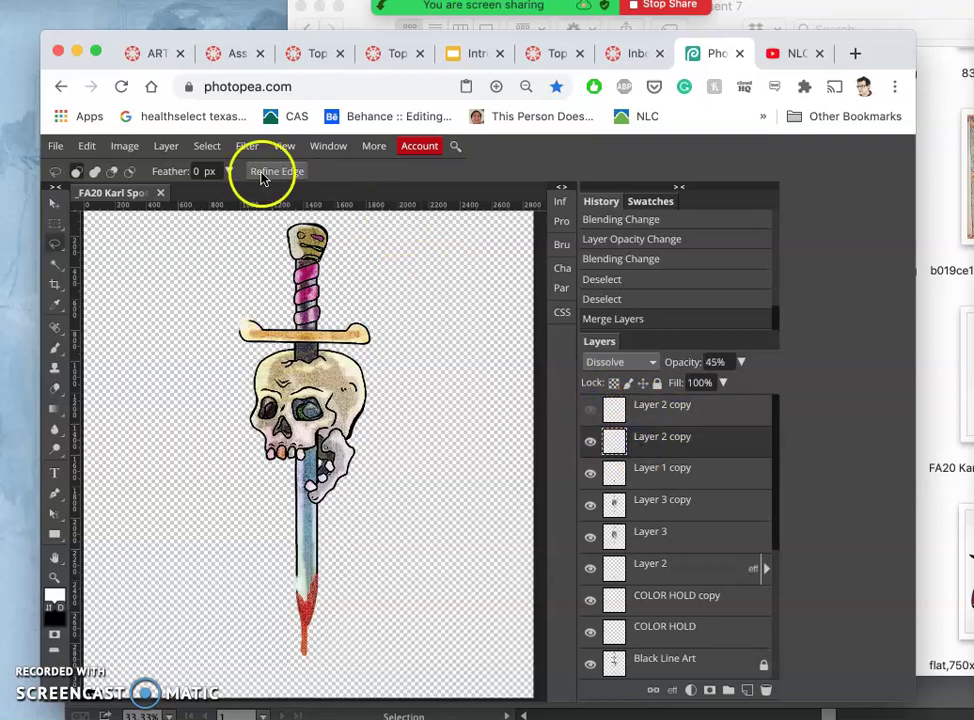
pyautogui.click(166, 146)
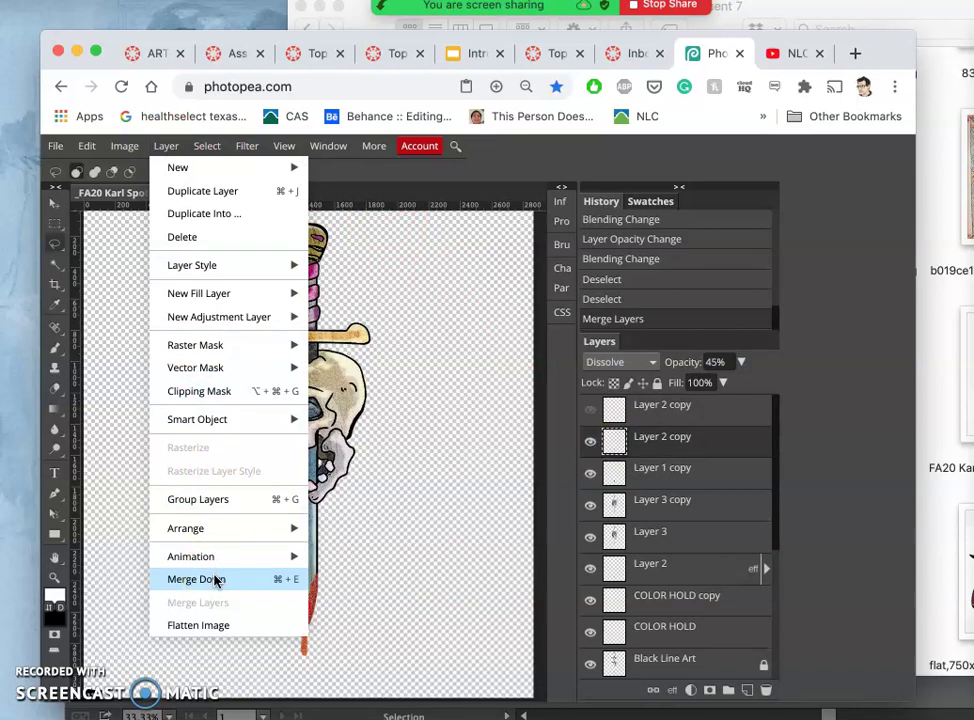
pyautogui.click(512, 559)
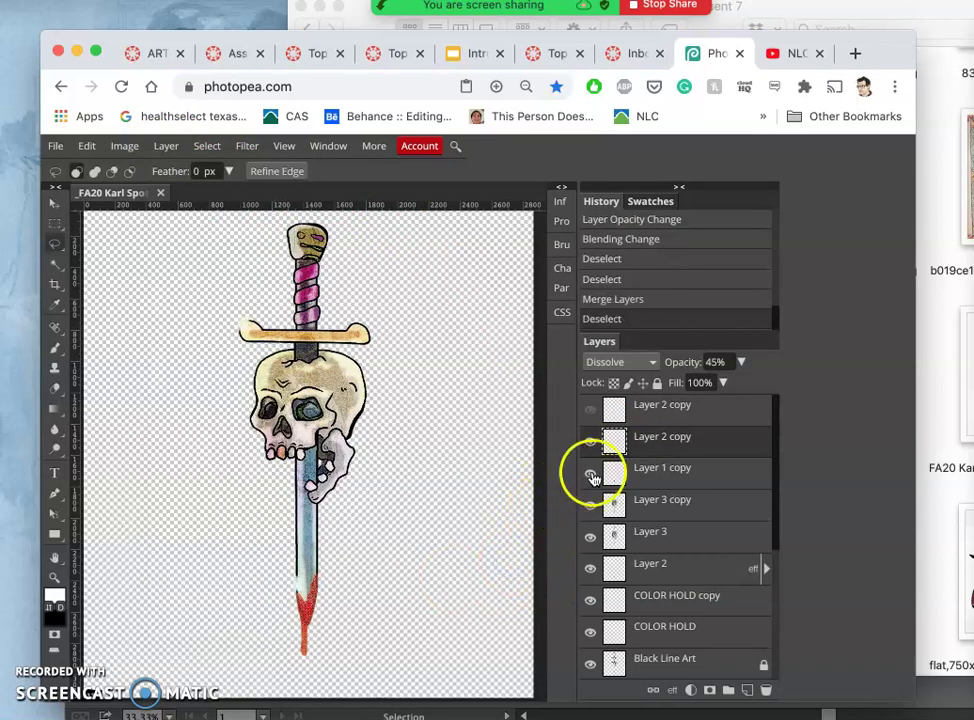
pyautogui.click(591, 475)
pyautogui.click(590, 440)
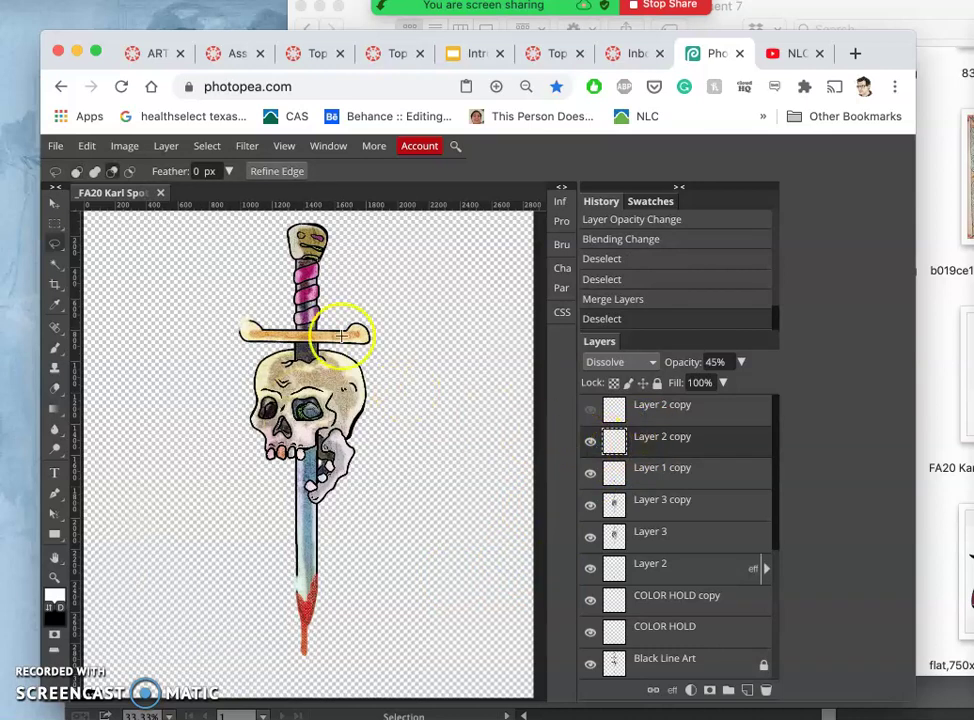
# Step: Merge Layer 2 copy down with Layer > Merge Down and hide the top Layer 2 copy
pyautogui.click(166, 146)
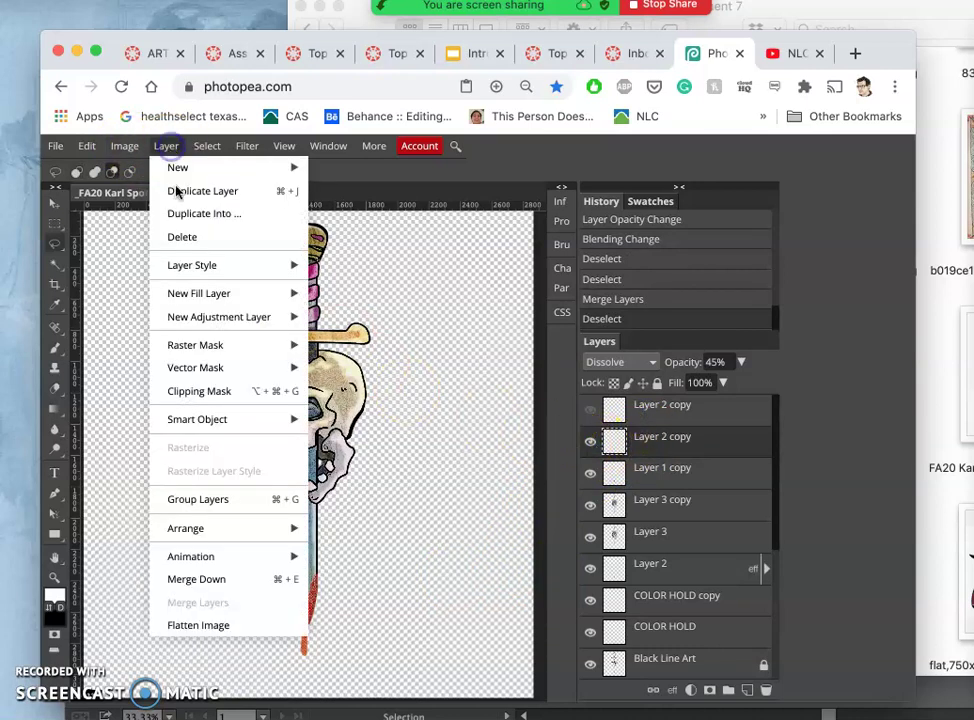
pyautogui.click(212, 580)
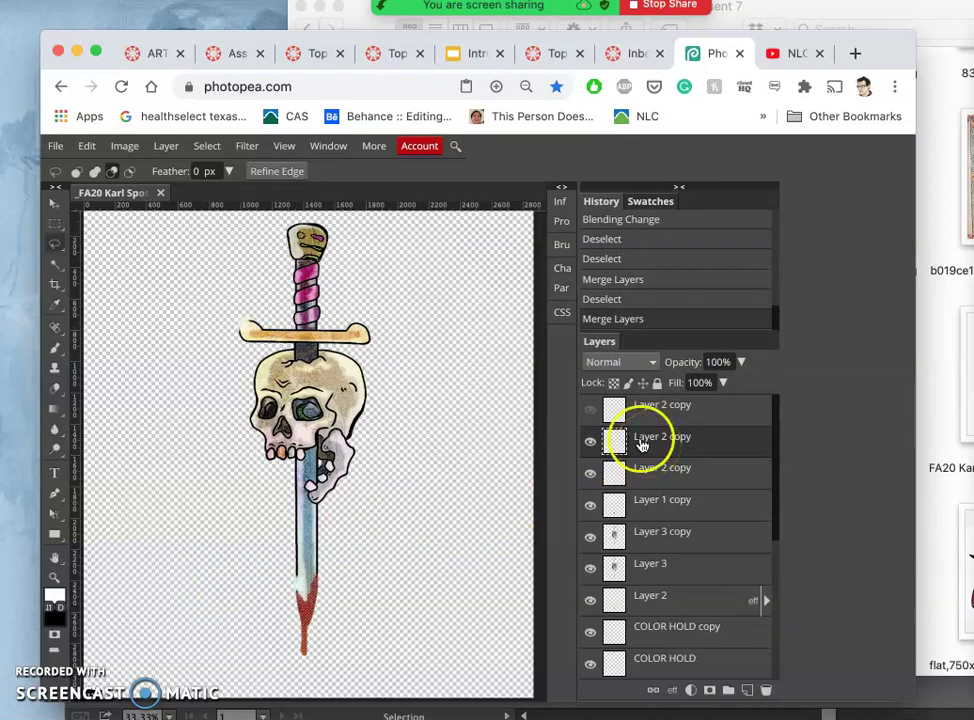
pyautogui.click(305, 357)
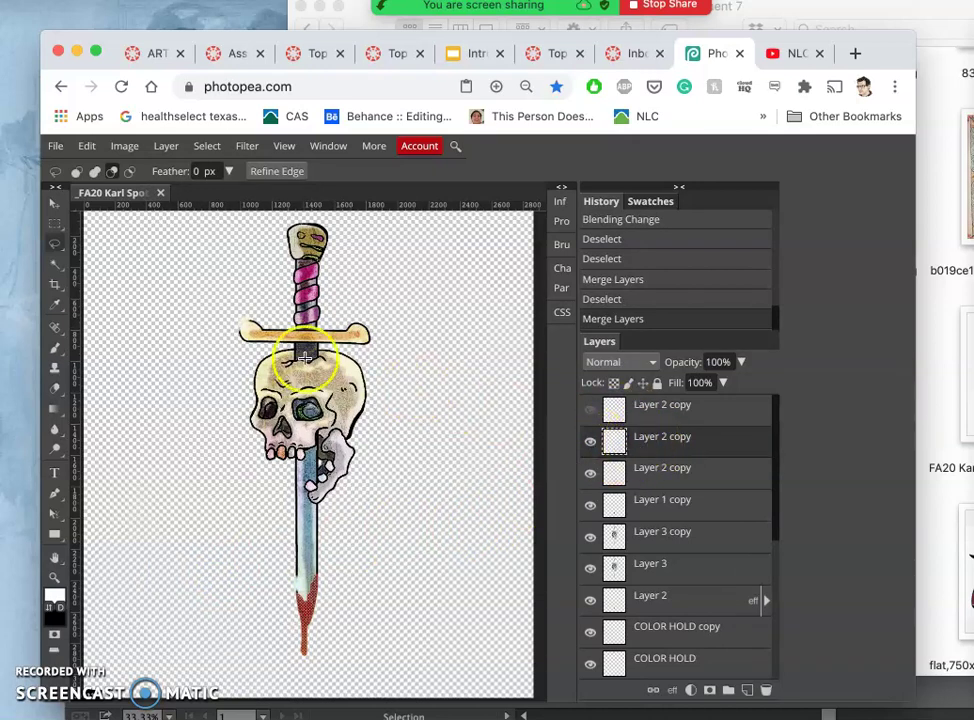
pyautogui.click(589, 446)
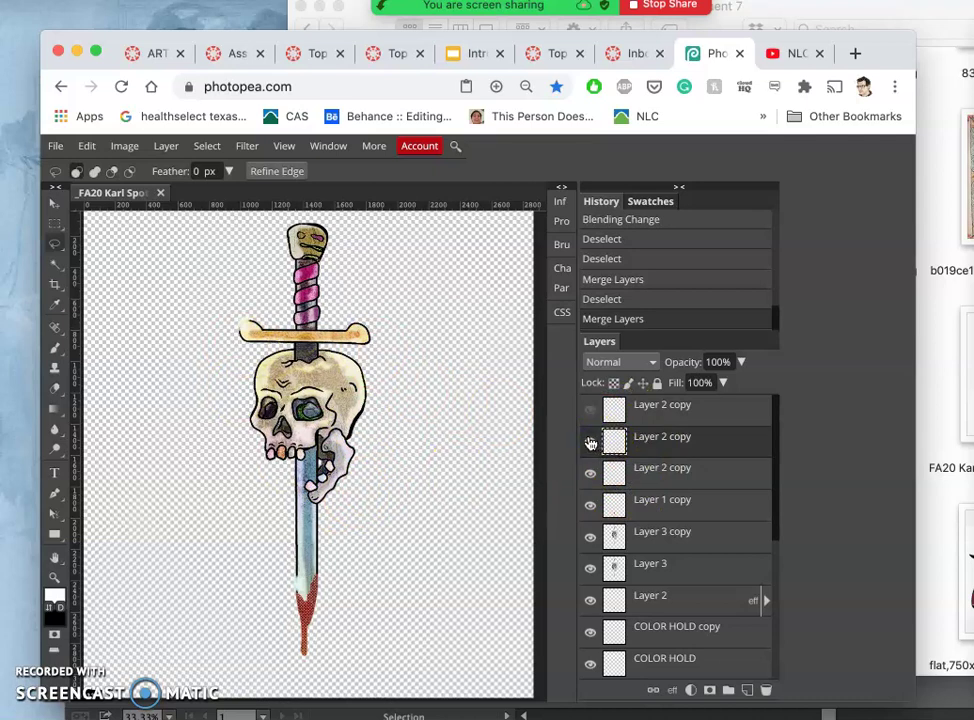
pyautogui.click(468, 537)
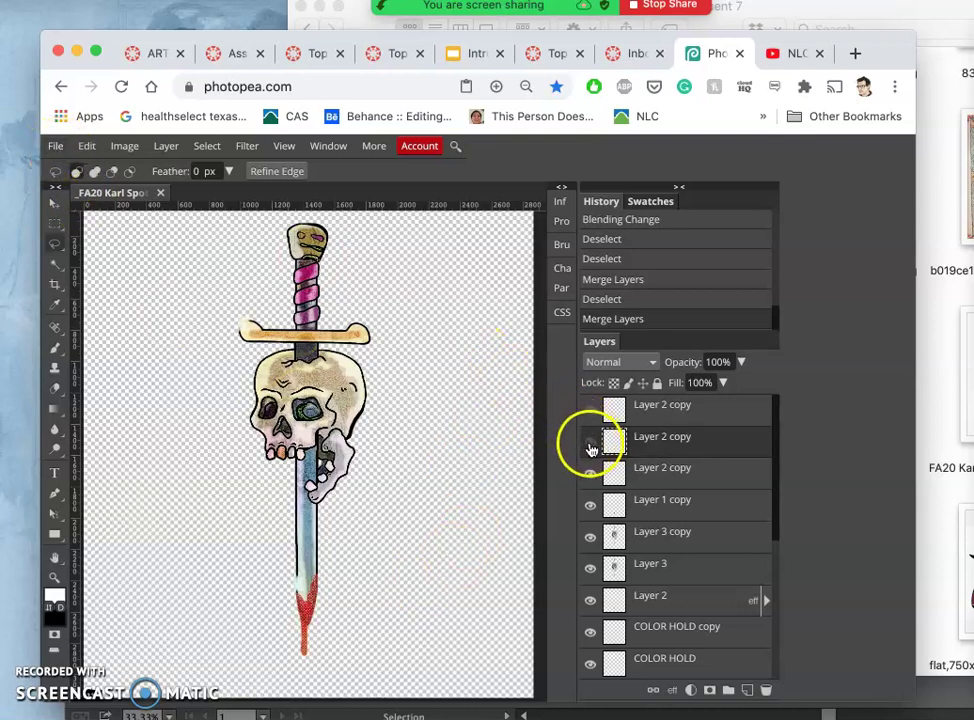
pyautogui.click(590, 446)
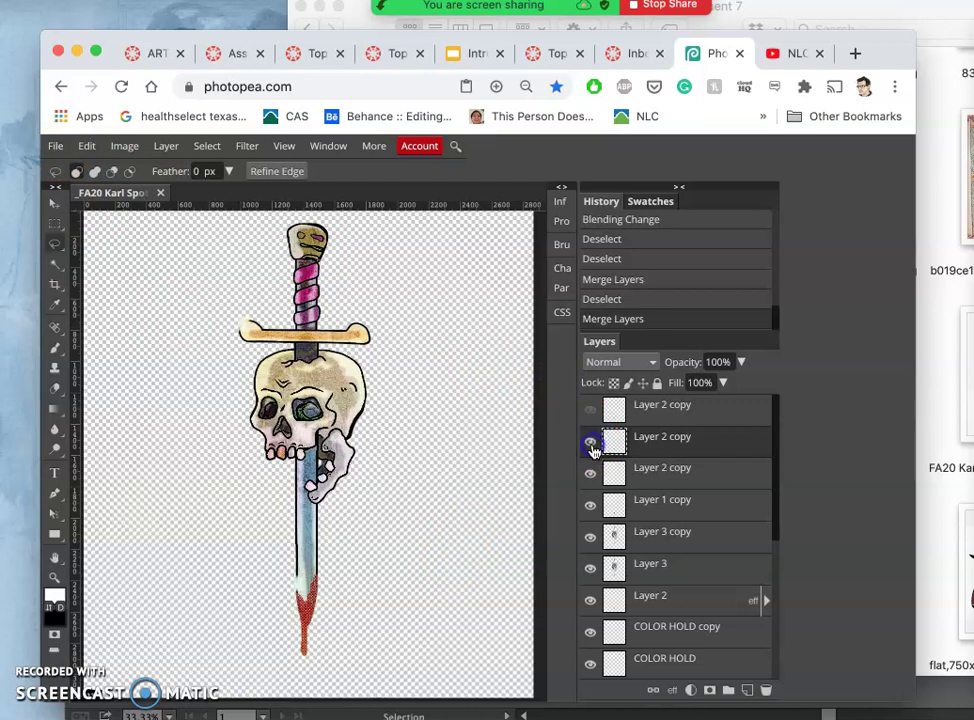
# Step: Save the skull-and-sword illustration as a PSD file from the File menu
pyautogui.click(55, 146)
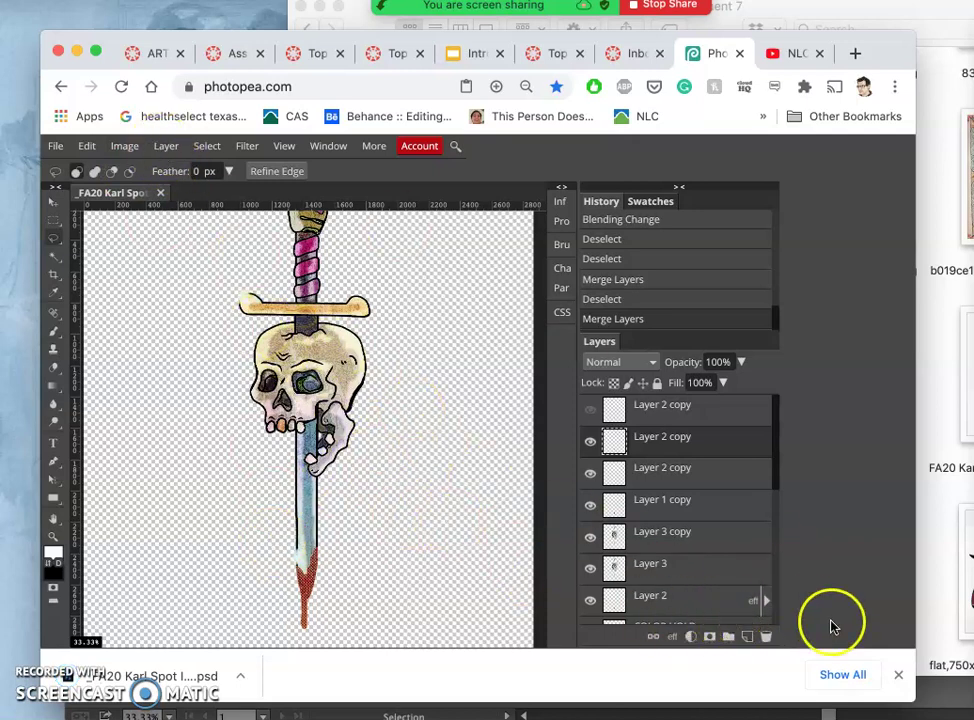
# Step: Dismiss the download notice and merge the two Layer 2 copy layers down
pyautogui.click(898, 675)
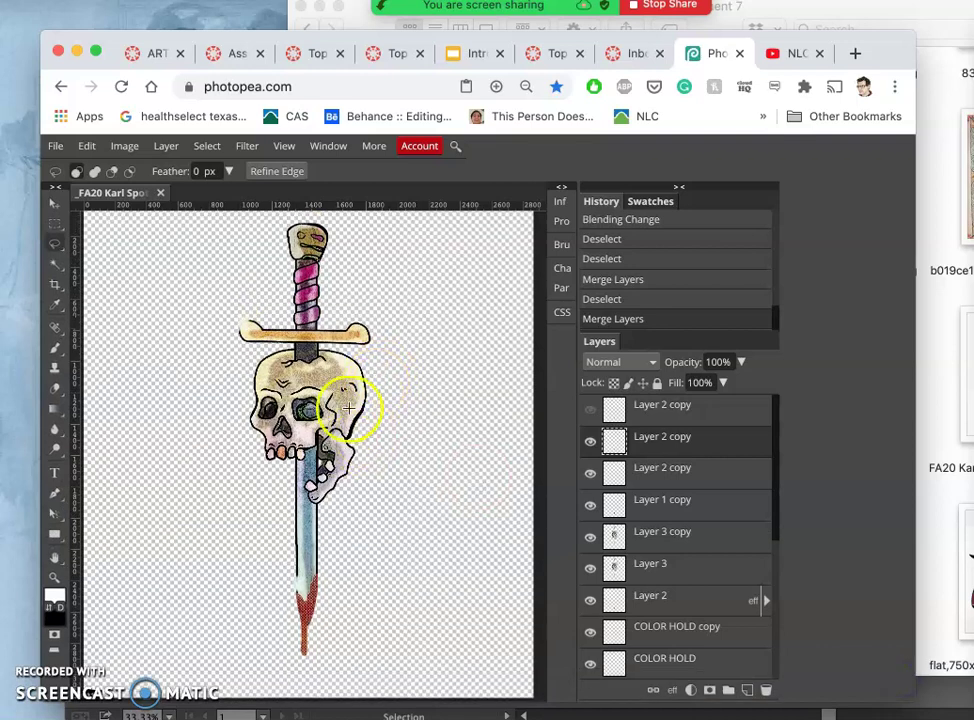
pyautogui.click(162, 147)
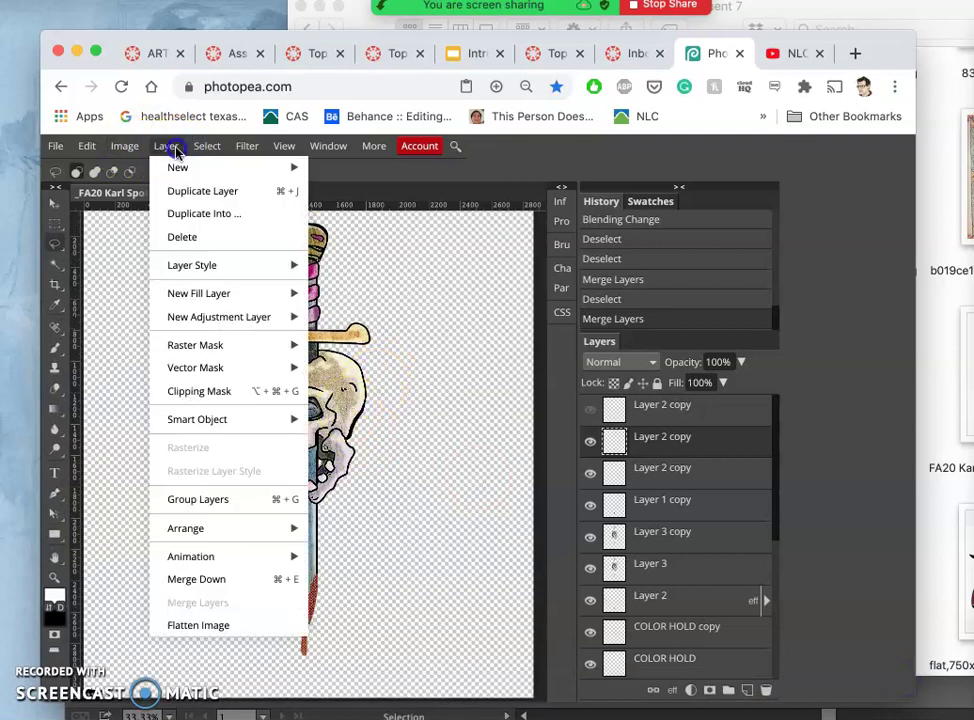
pyautogui.click(204, 580)
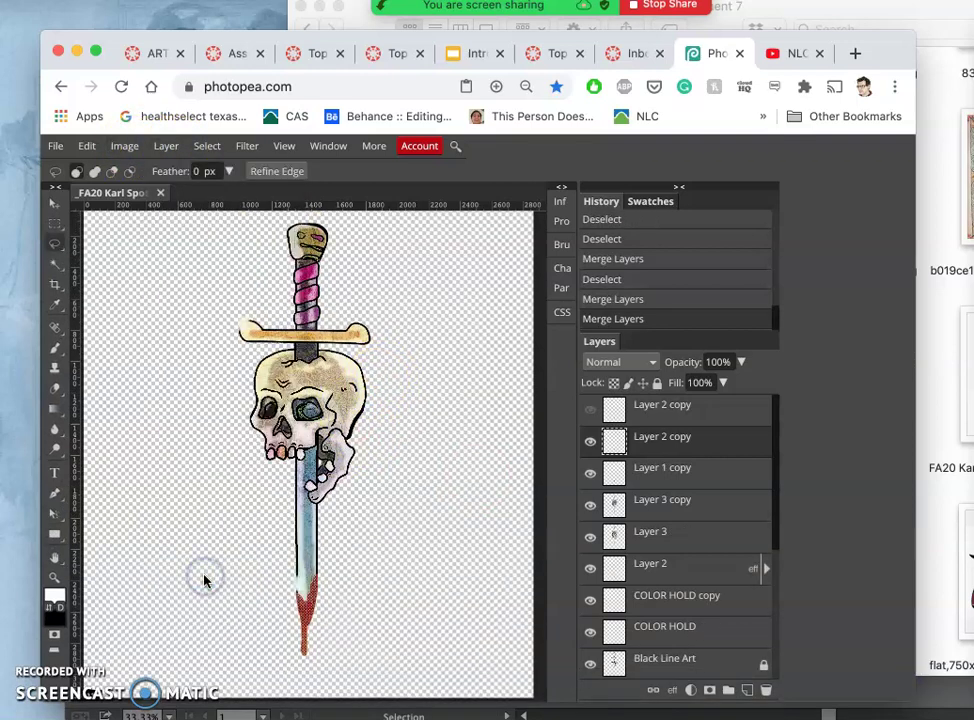
# Step: Toggle the lock-all setting on the BLANK WHITE, Black Line Art and Background layers
pyautogui.moveTo(651, 477); pyautogui.dragTo(660, 668)
pyautogui.scroll(-4, 660, 668)
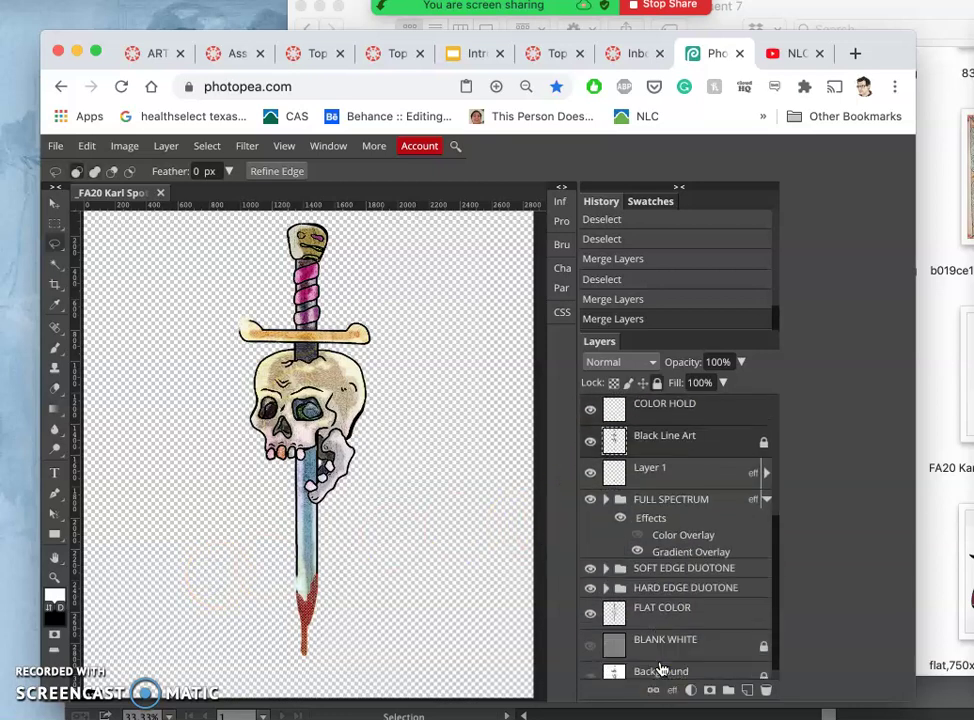
pyautogui.click(660, 640)
pyautogui.scroll(-1, 656, 649)
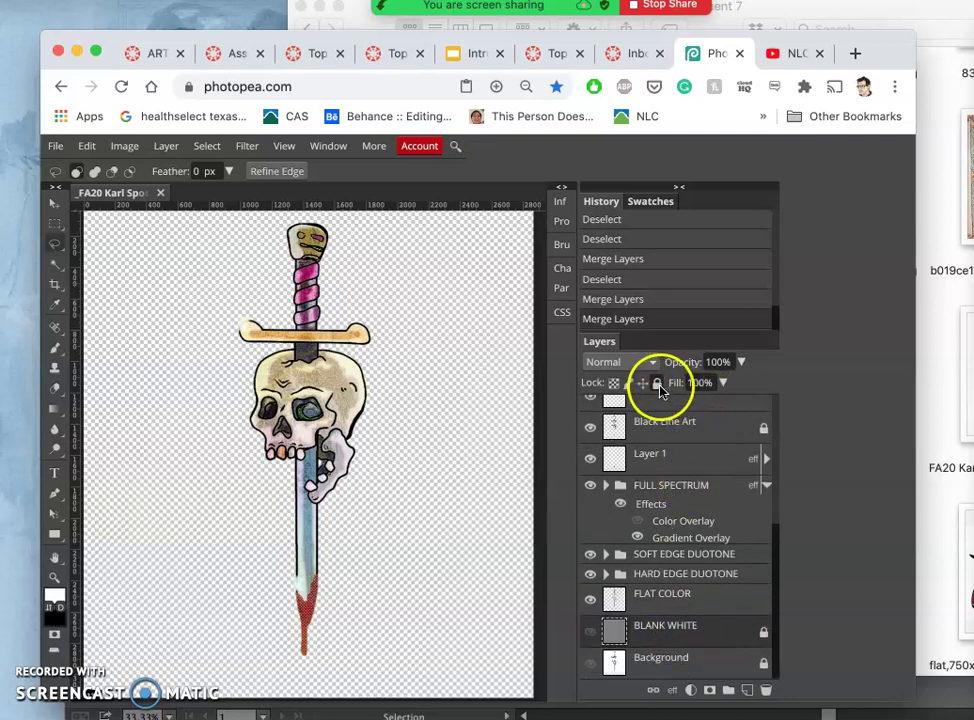
pyautogui.click(657, 385)
pyautogui.click(720, 430)
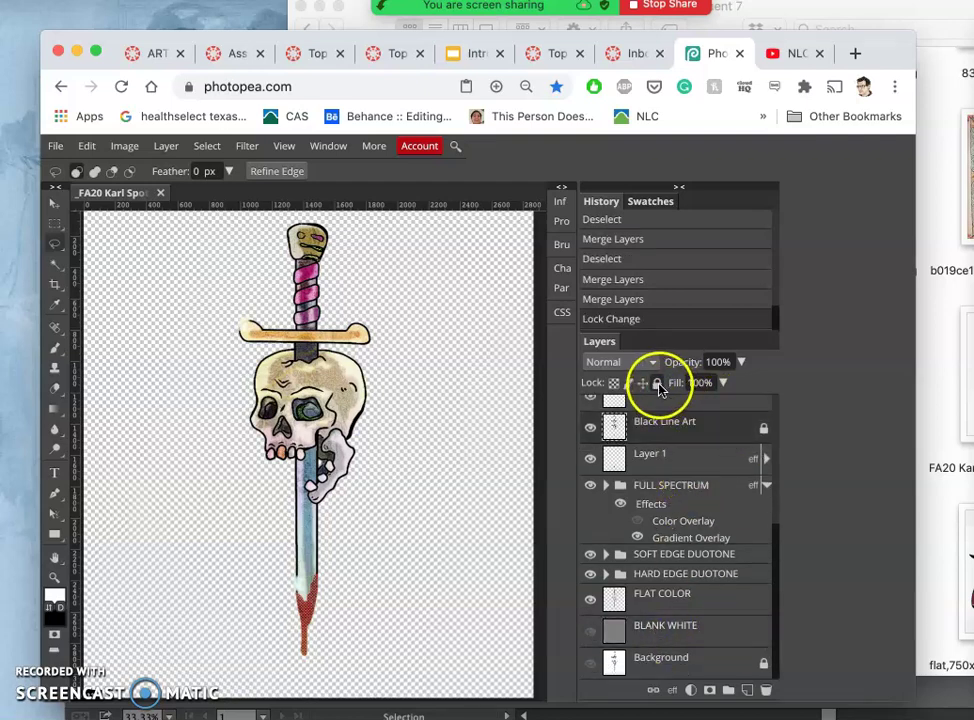
pyautogui.click(657, 385)
pyautogui.click(700, 660)
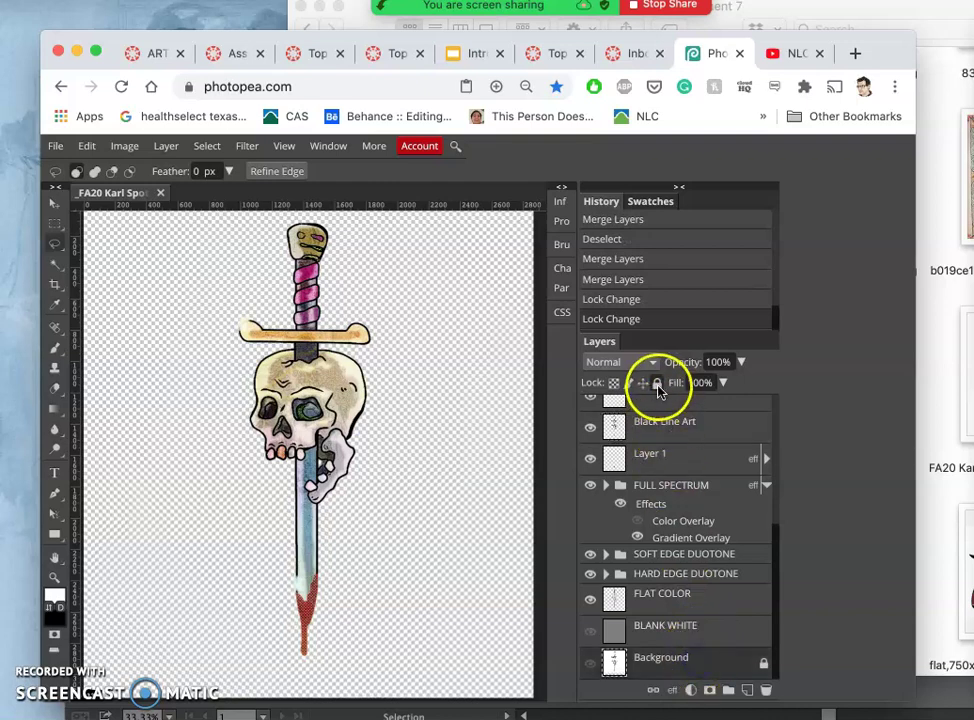
pyautogui.click(658, 386)
# Step: Merge the second Layer 2 copy down again and hide the second Layer 2 copy
pyautogui.scroll(3, 672, 613)
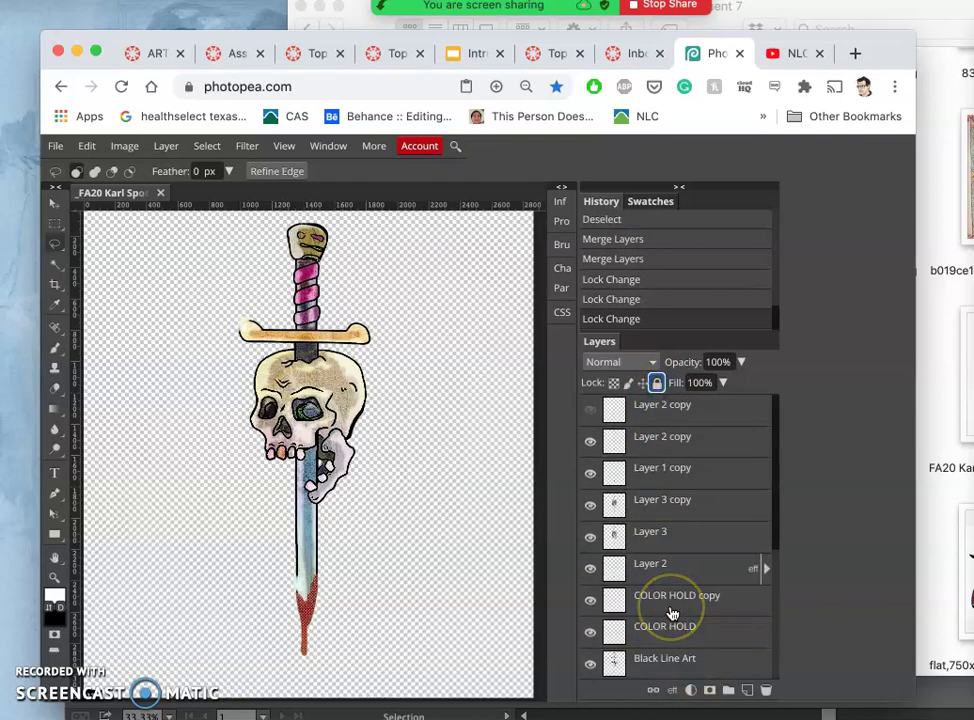
pyautogui.click(672, 440)
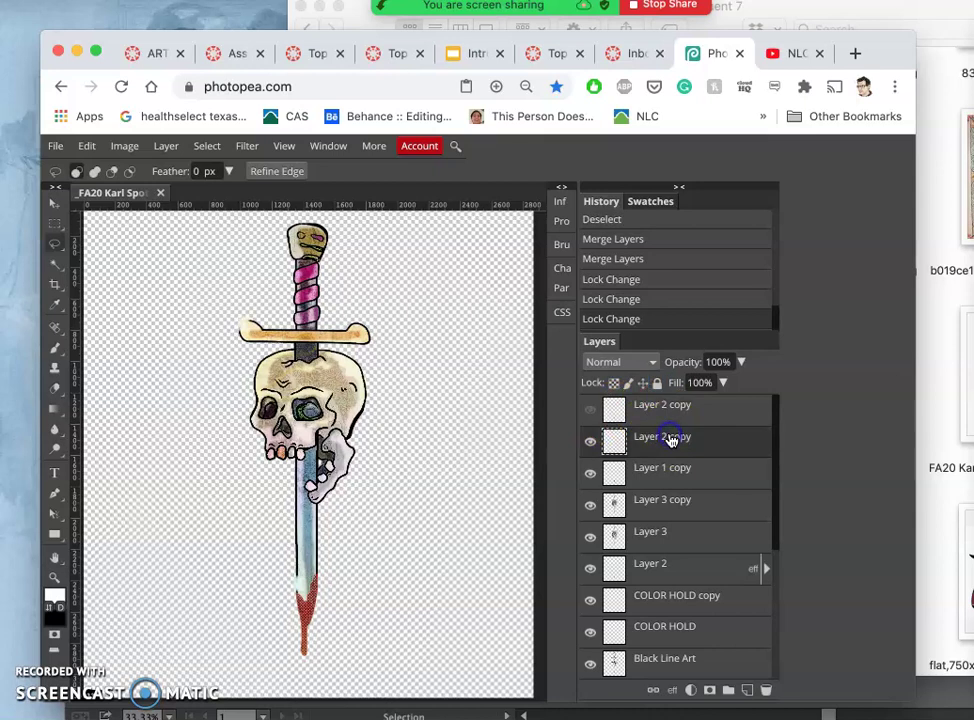
pyautogui.click(166, 146)
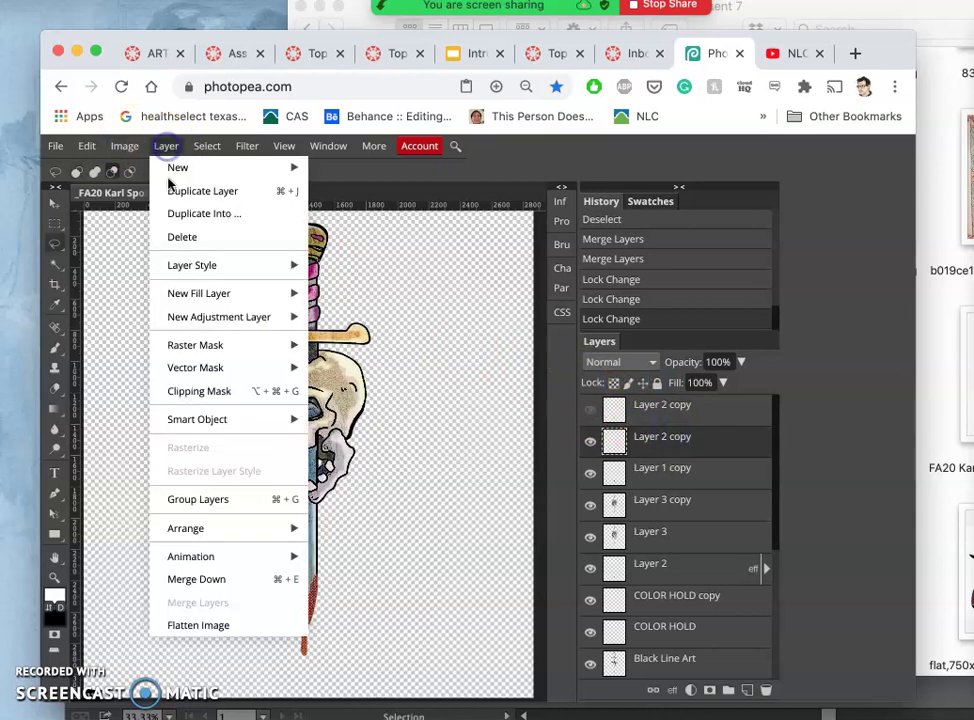
pyautogui.click(190, 582)
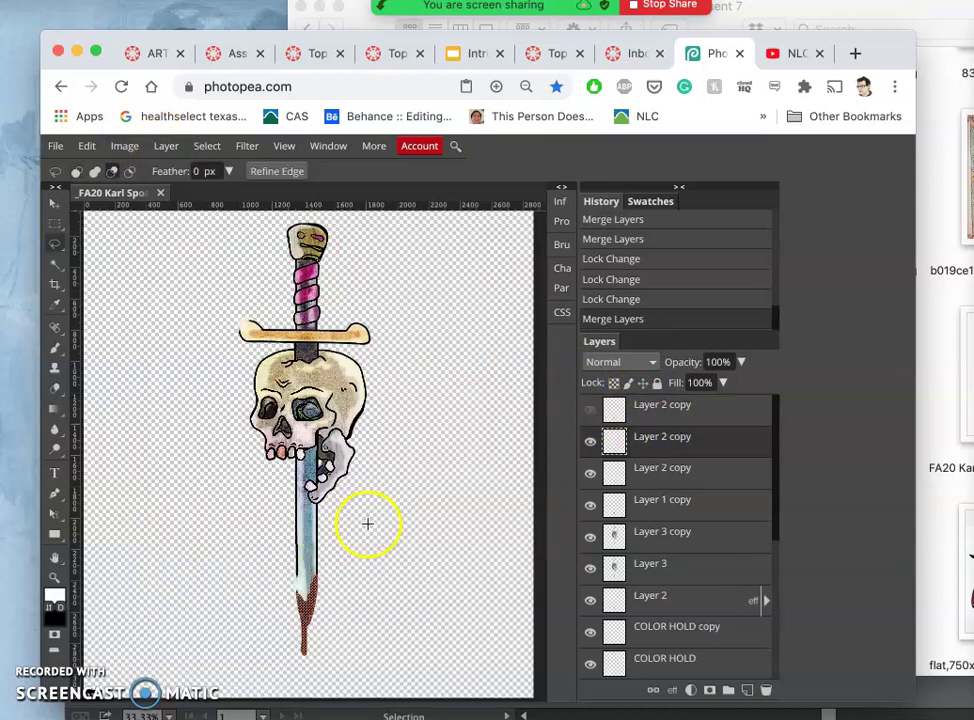
pyautogui.click(592, 450)
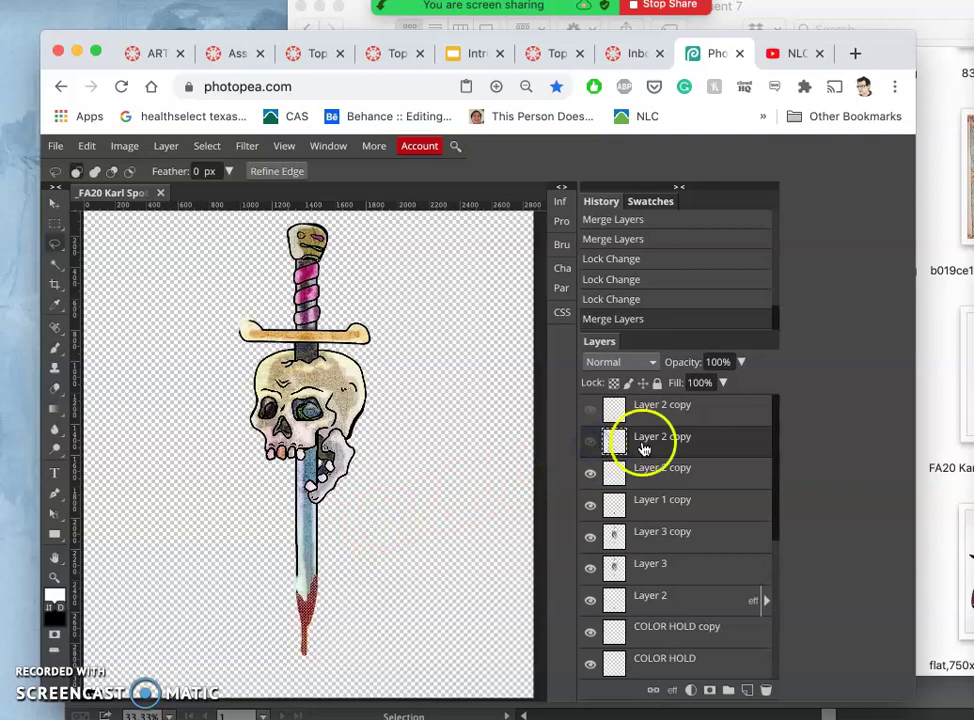